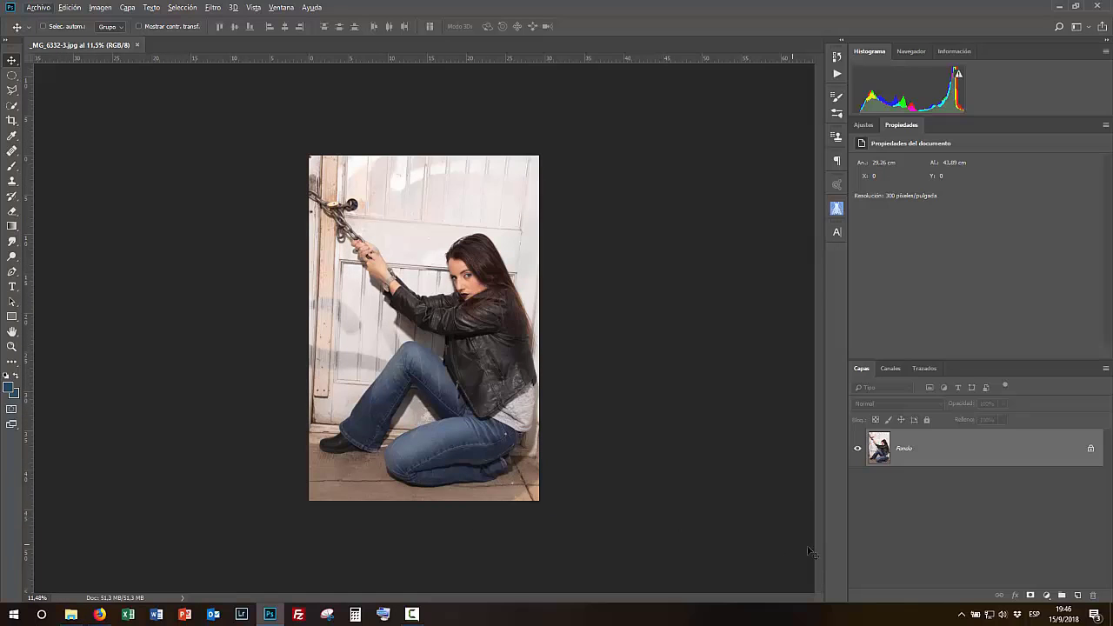
- Duplicate the background layer and add a vertical guide along the door frame's left edge
{"action": "key", "text": "ctrl+j"}
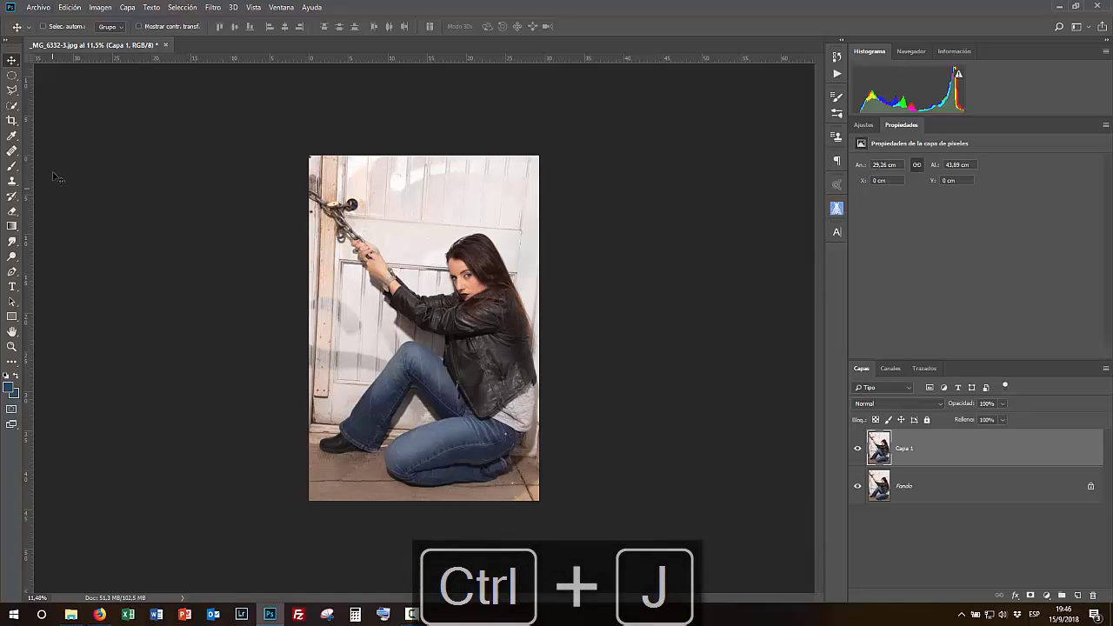
{"action": "key", "text": "ctrl+t"}
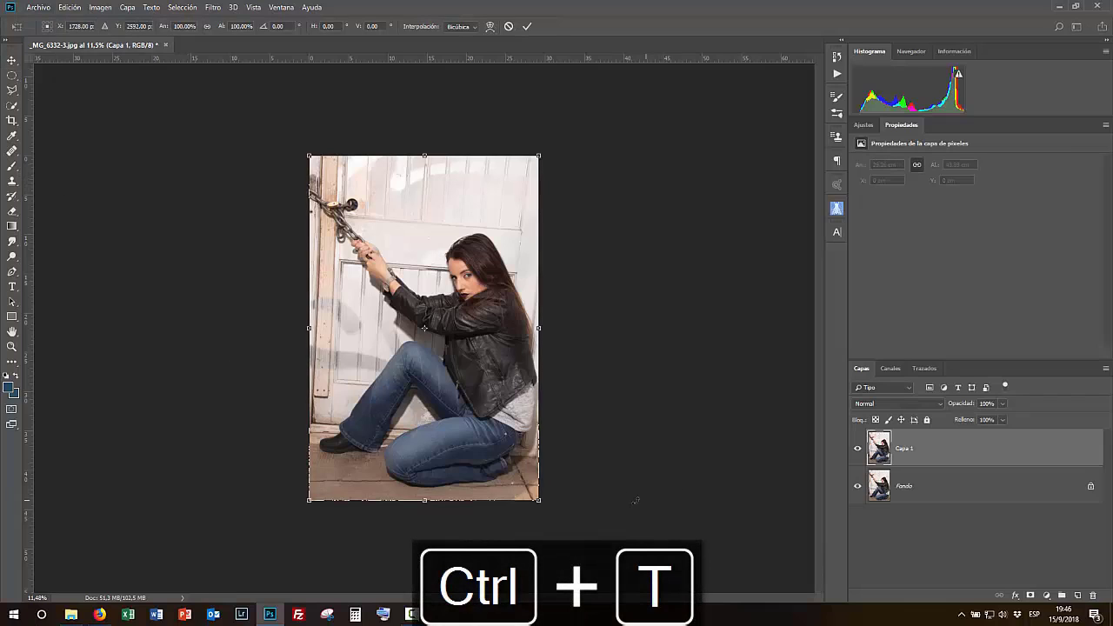
{"action": "left_click_drag", "start_coordinate": [29, 346], "coordinate": [333, 400]}
- Try rotating the duplicated layer with Free Transform, adding a horizontal guide across the upper part of the door
{"action": "left_click_drag", "start_coordinate": [555, 522], "coordinate": [560, 519]}
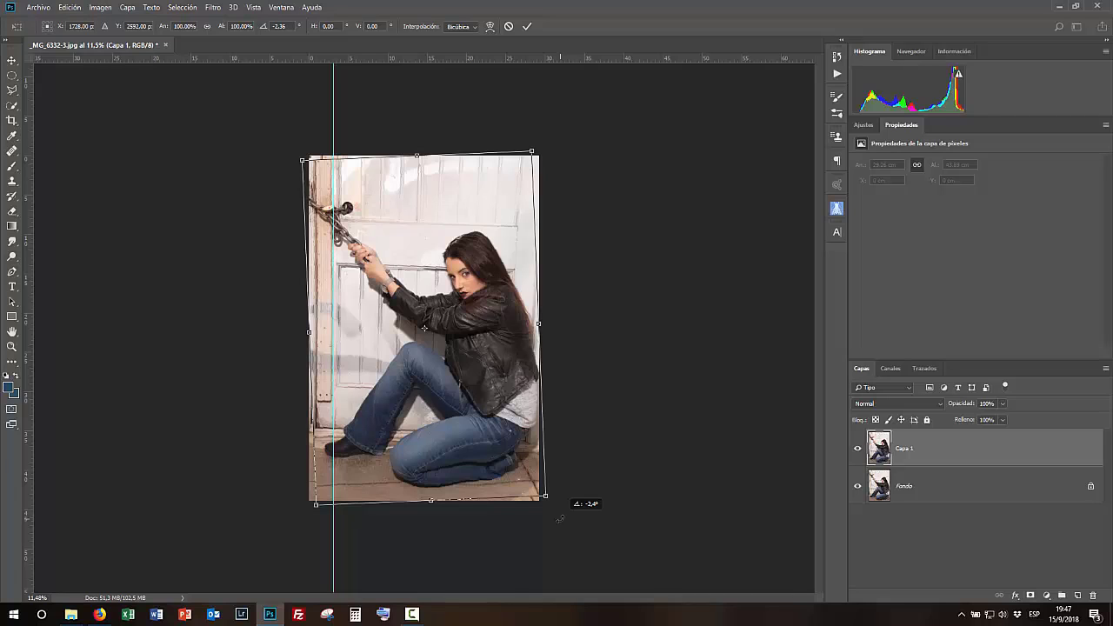
{"action": "left_click_drag", "start_coordinate": [560, 519], "coordinate": [579, 504]}
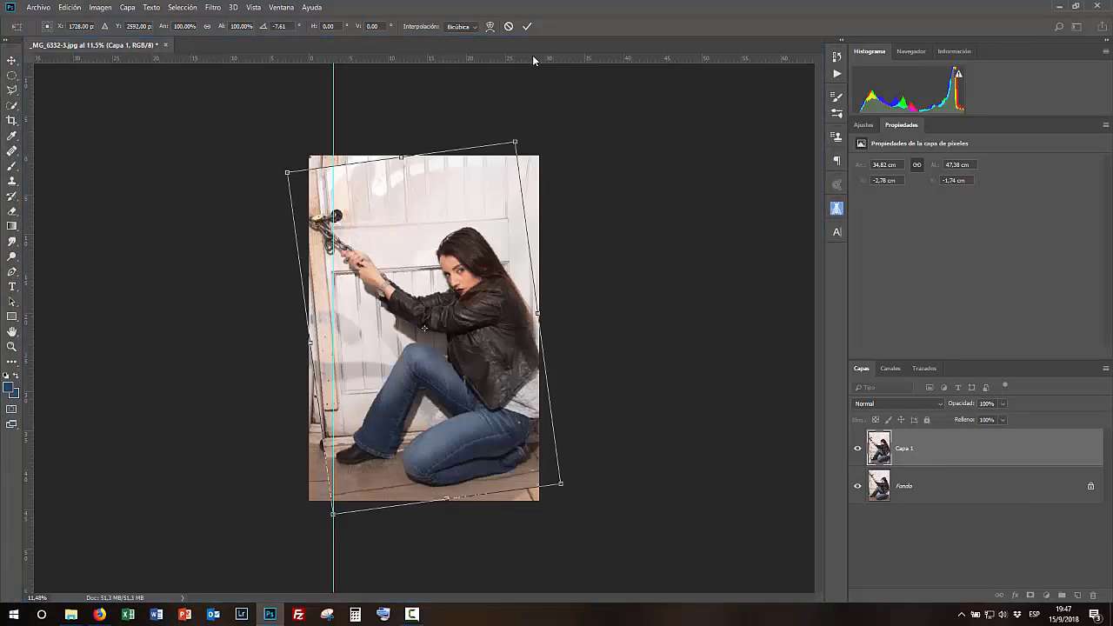
{"action": "left_click_drag", "start_coordinate": [533, 55], "coordinate": [579, 215]}
{"action": "left_click_drag", "start_coordinate": [582, 513], "coordinate": [566, 512]}
{"action": "key", "text": "Return"}
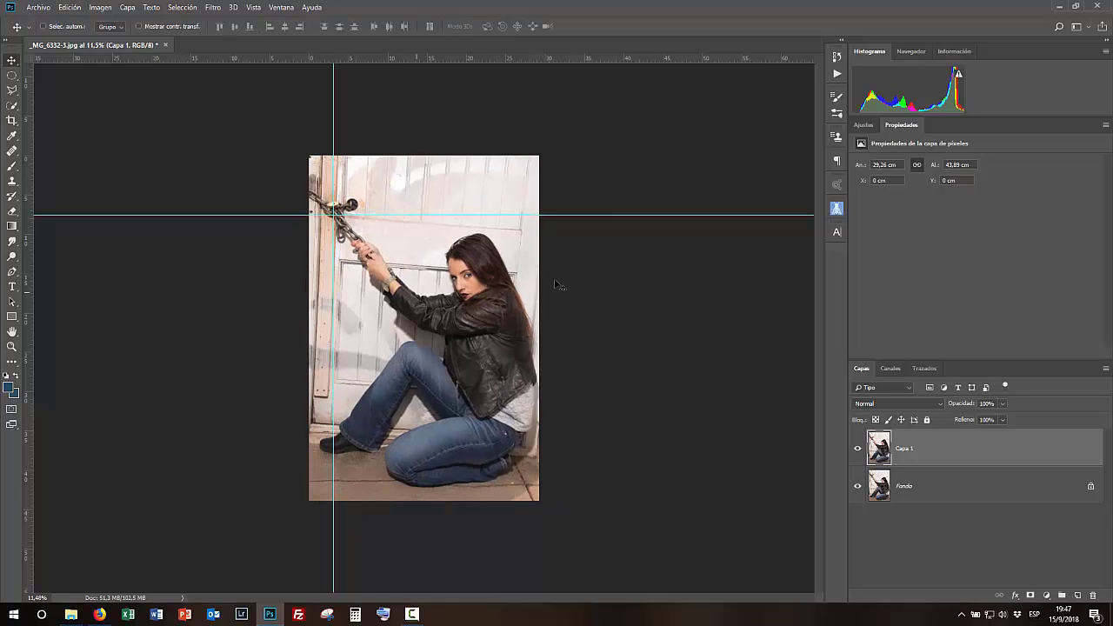
- Convert the duplicated layer into a smart object
{"action": "right_click", "coordinate": [933, 458]}
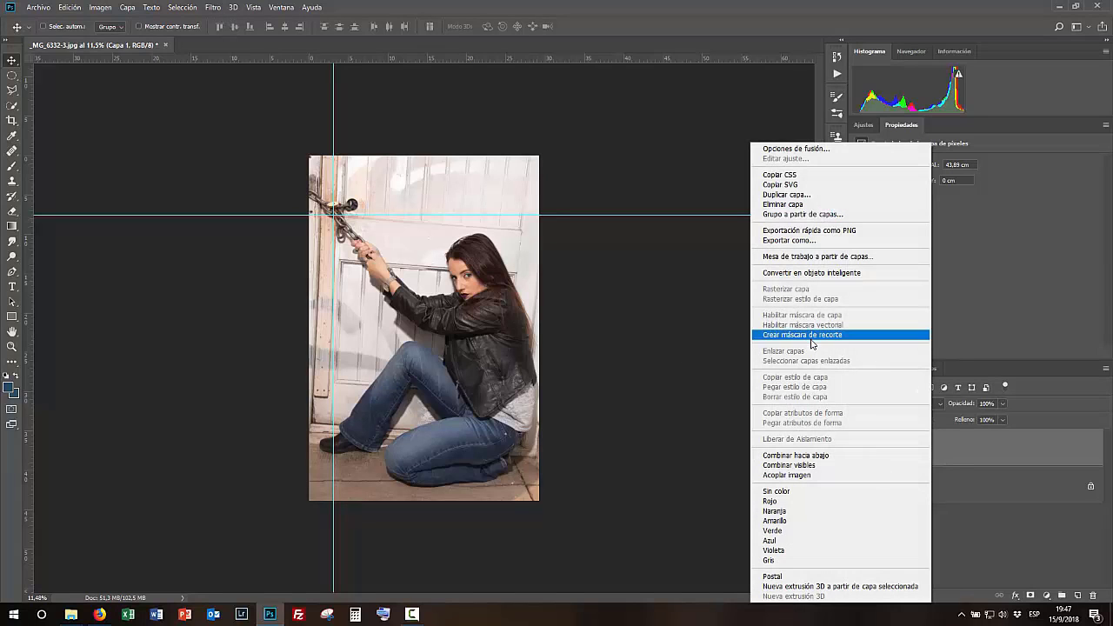
{"action": "left_click", "coordinate": [808, 273]}
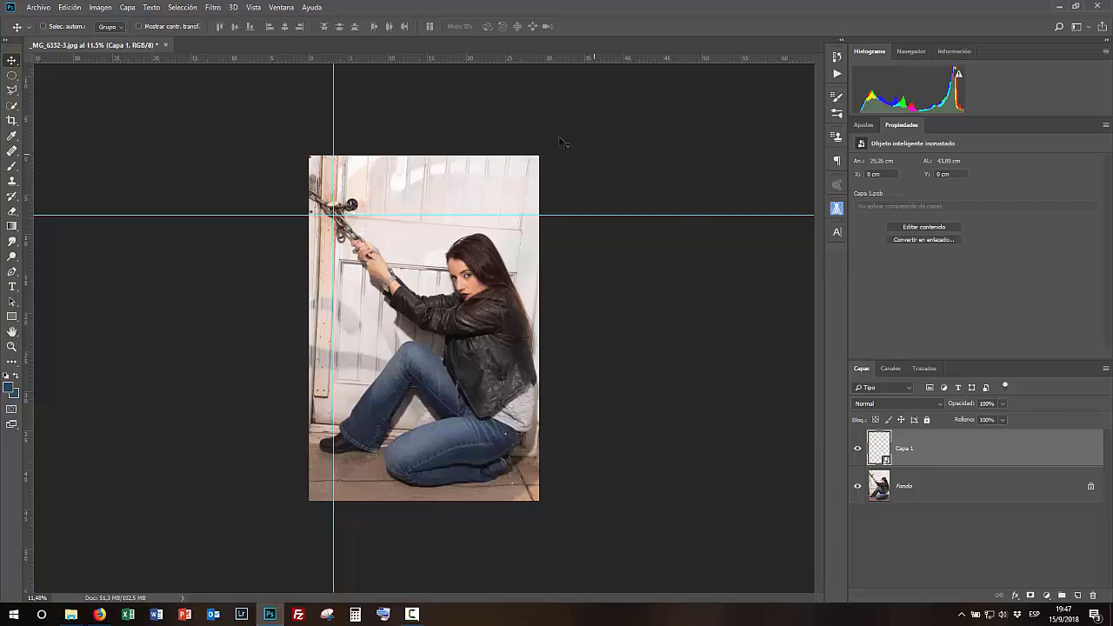
- Open the Camera Raw Filter and choose the Transform tool's guided Upright mode
{"action": "left_click", "coordinate": [212, 7]}
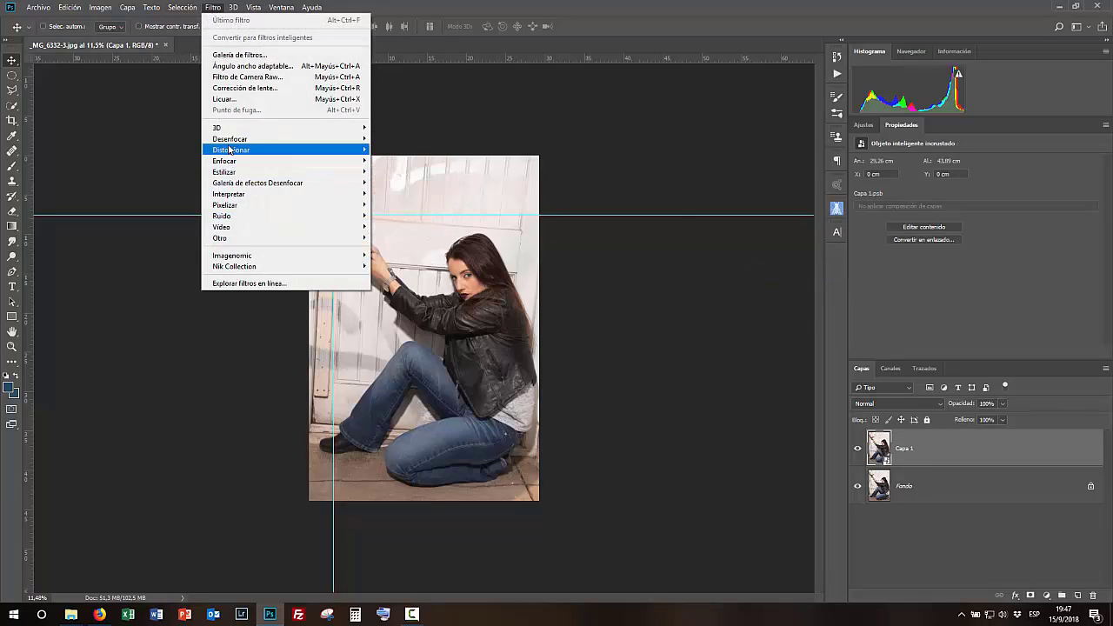
{"action": "left_click", "coordinate": [232, 77]}
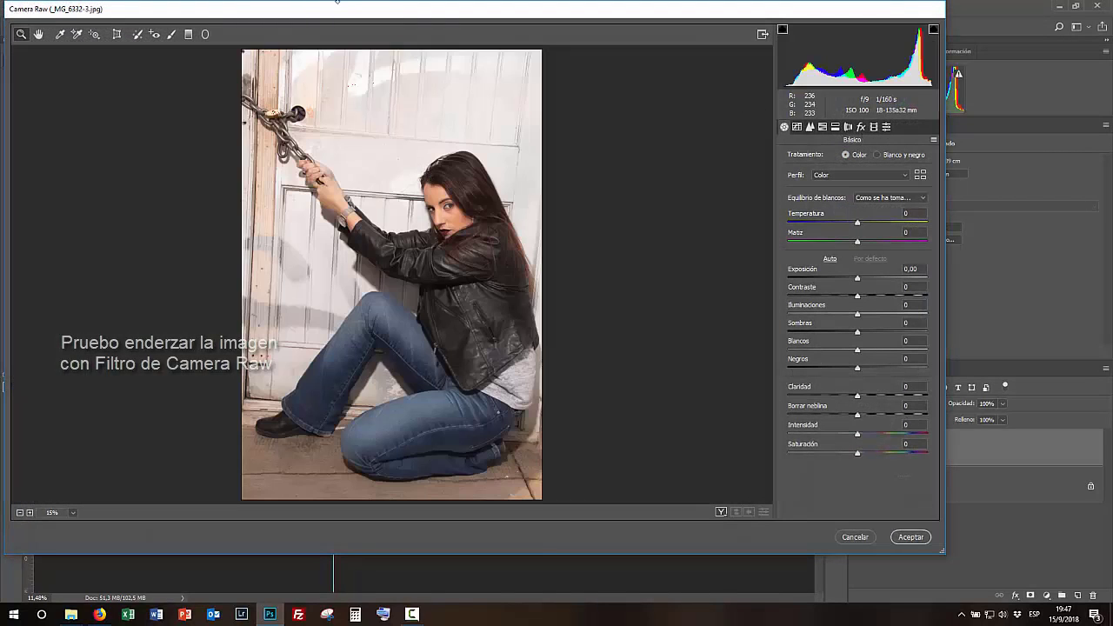
{"action": "left_click", "coordinate": [116, 34]}
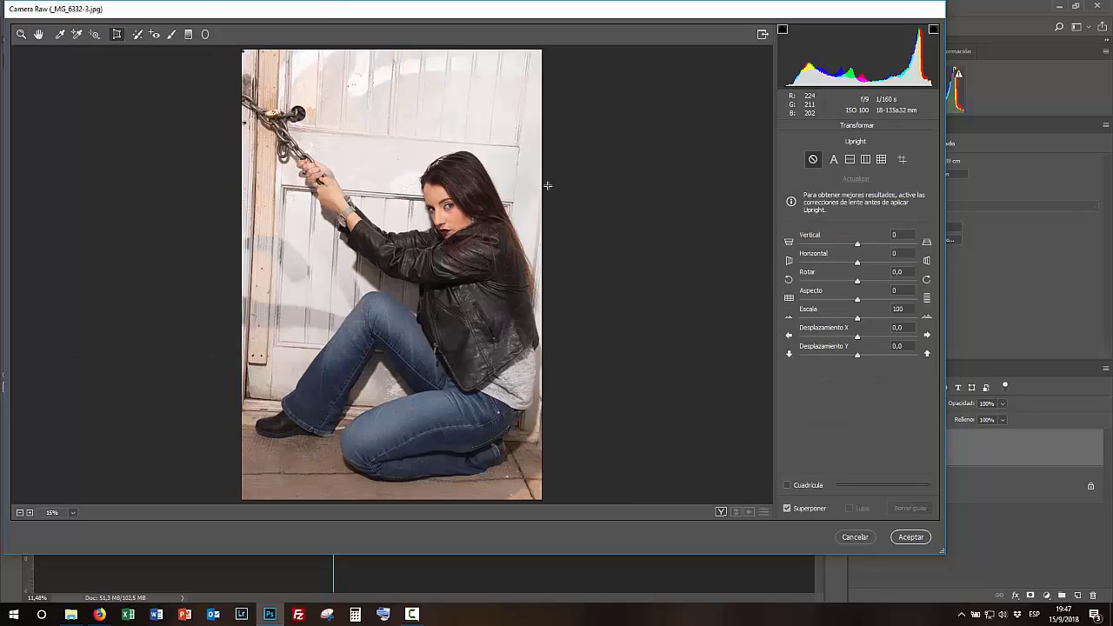
{"action": "left_click", "coordinate": [902, 159]}
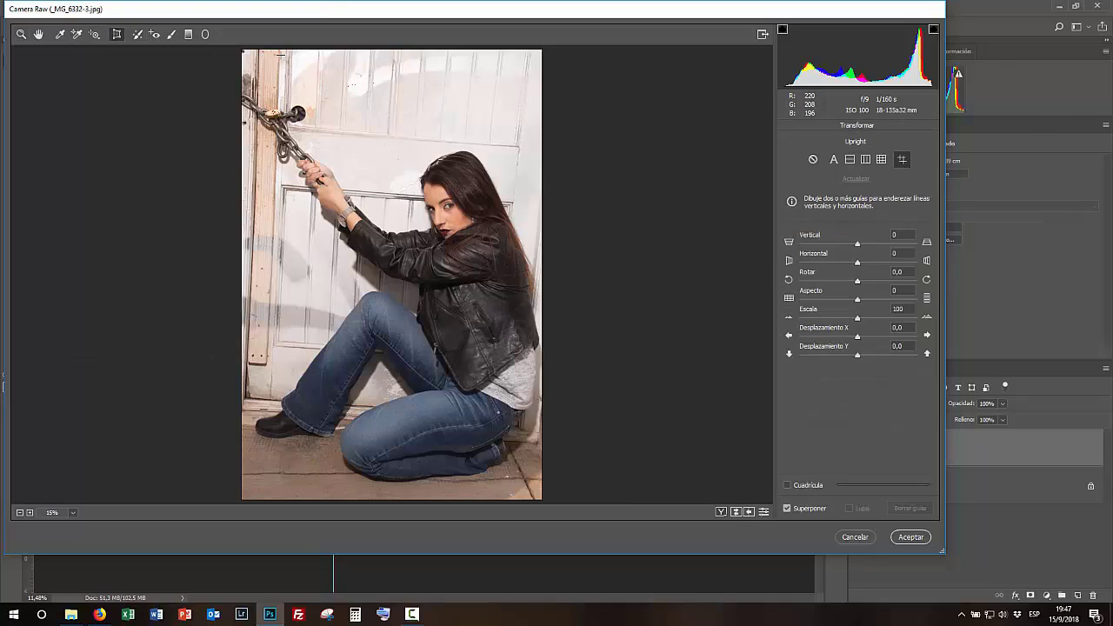
- Draw two vertical guides on the door edges and two horizontal guides across the door, then apply the filter
{"action": "mouse_move", "coordinate": [279, 49]}
{"action": "left_mouse_down"}
{"action": "mouse_move", "coordinate": [265, 374]}
{"action": "mouse_move", "coordinate": [266, 364]}
{"action": "left_mouse_up"}
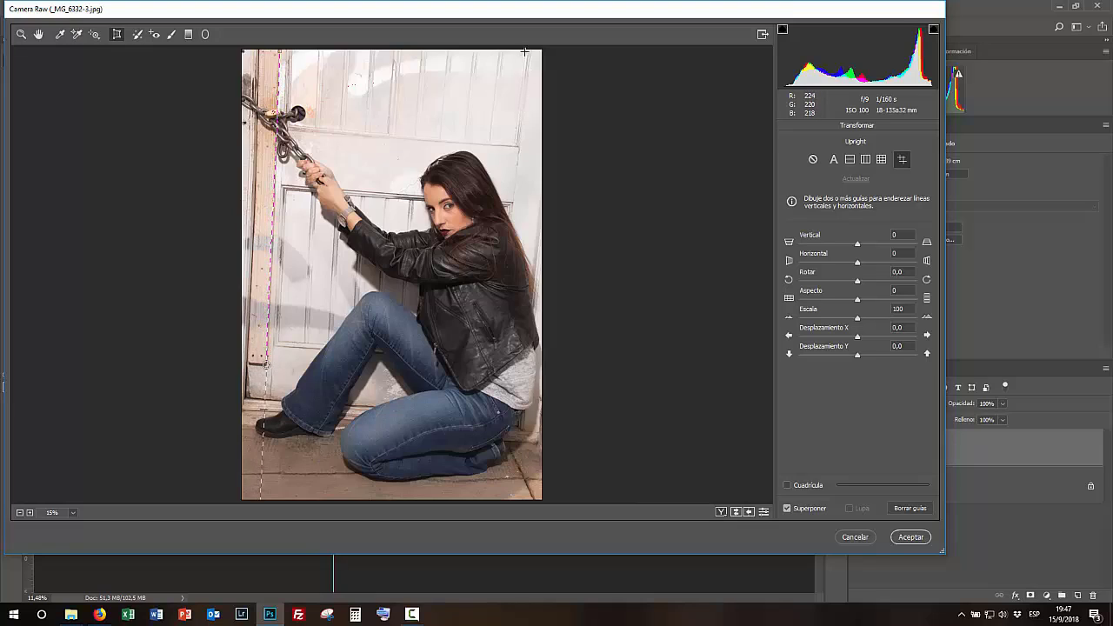
{"action": "left_click_drag", "start_coordinate": [526, 52], "coordinate": [507, 220]}
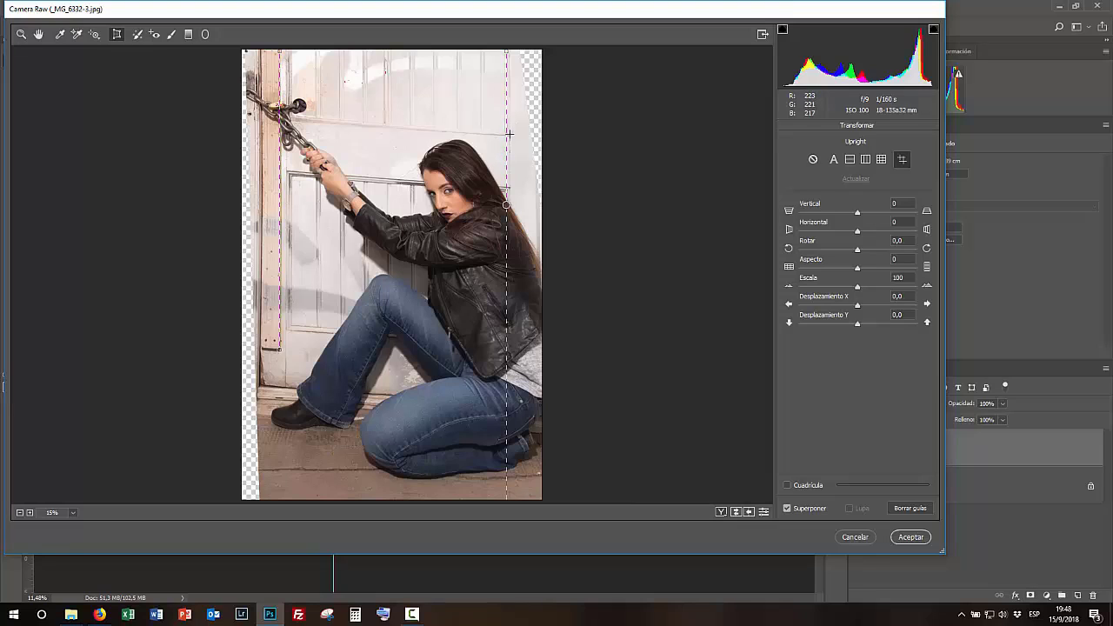
{"action": "left_click_drag", "start_coordinate": [497, 135], "coordinate": [264, 115]}
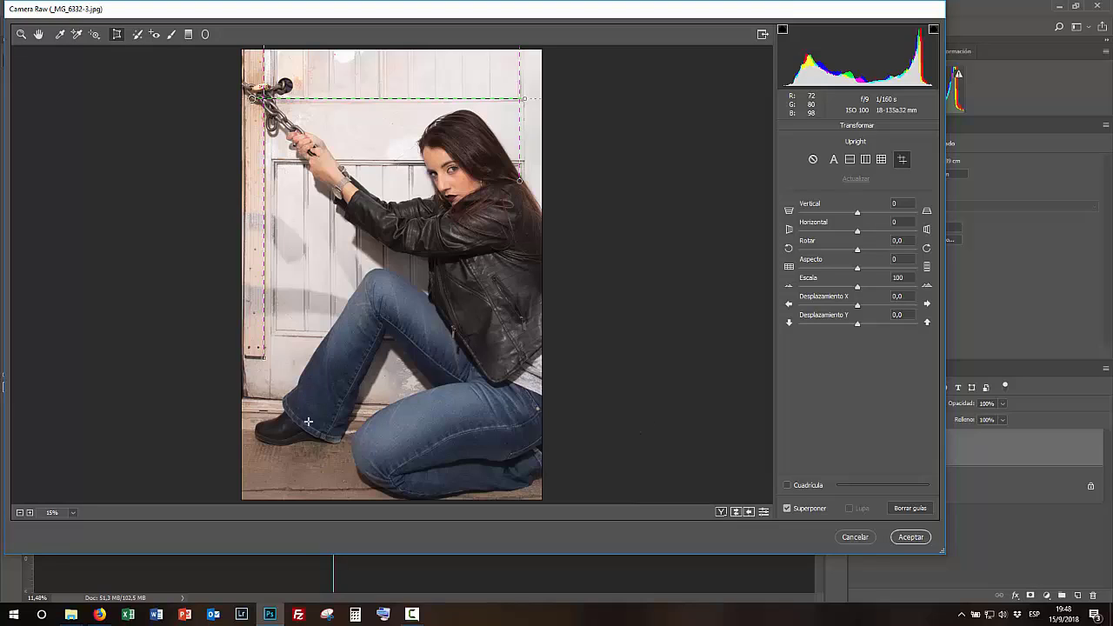
{"action": "left_click_drag", "start_coordinate": [244, 399], "coordinate": [511, 412]}
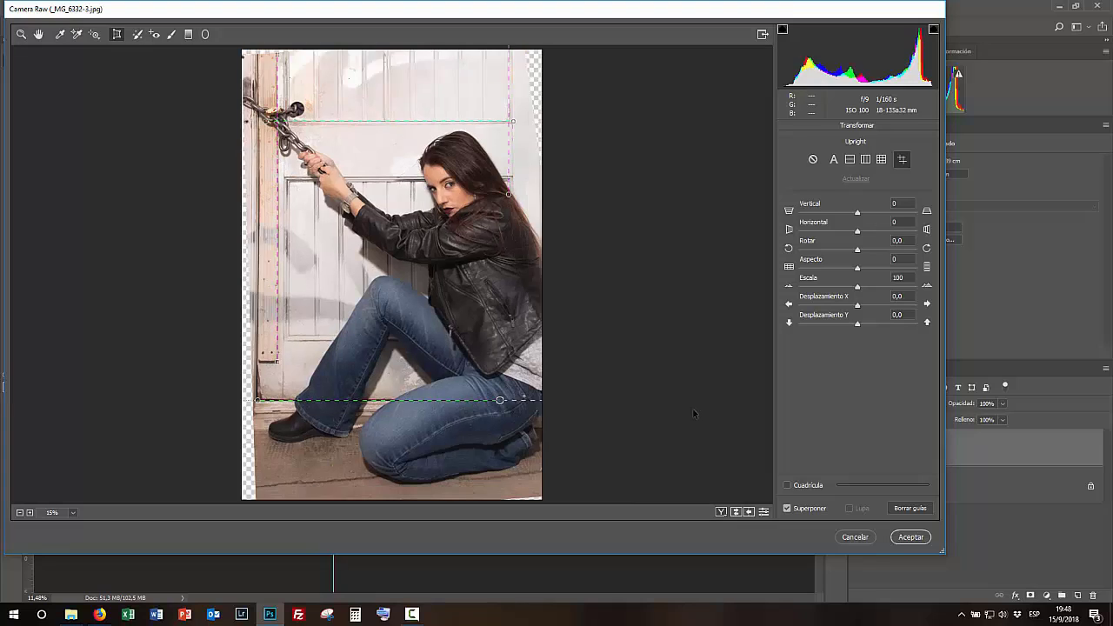
{"action": "left_click", "coordinate": [910, 538]}
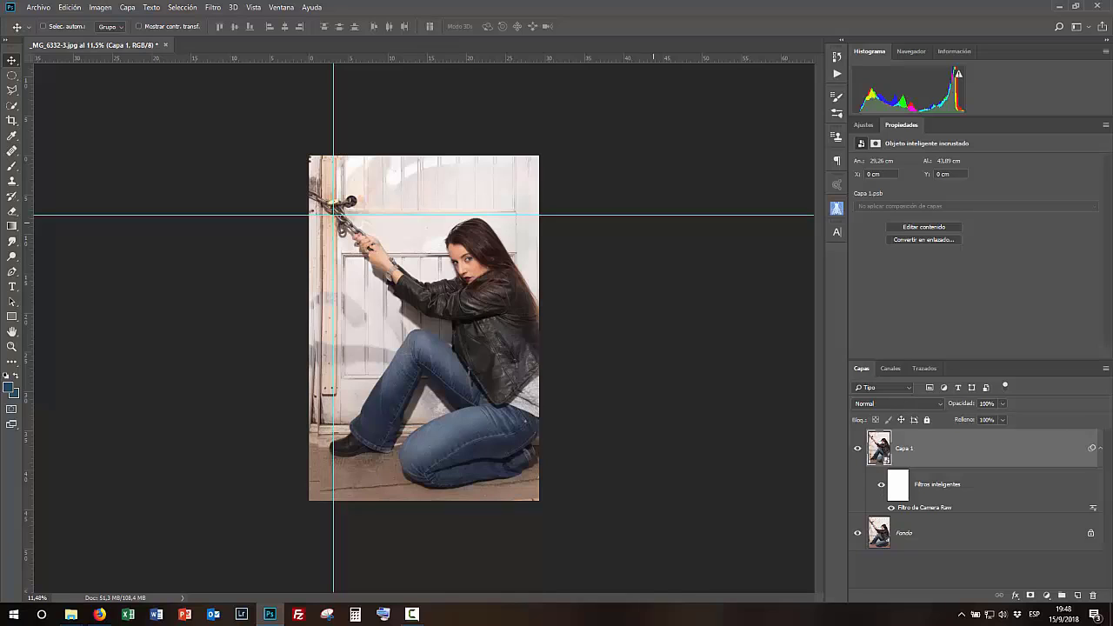
- Reveal all of the canvas around the straightened image
{"action": "left_click", "coordinate": [102, 7]}
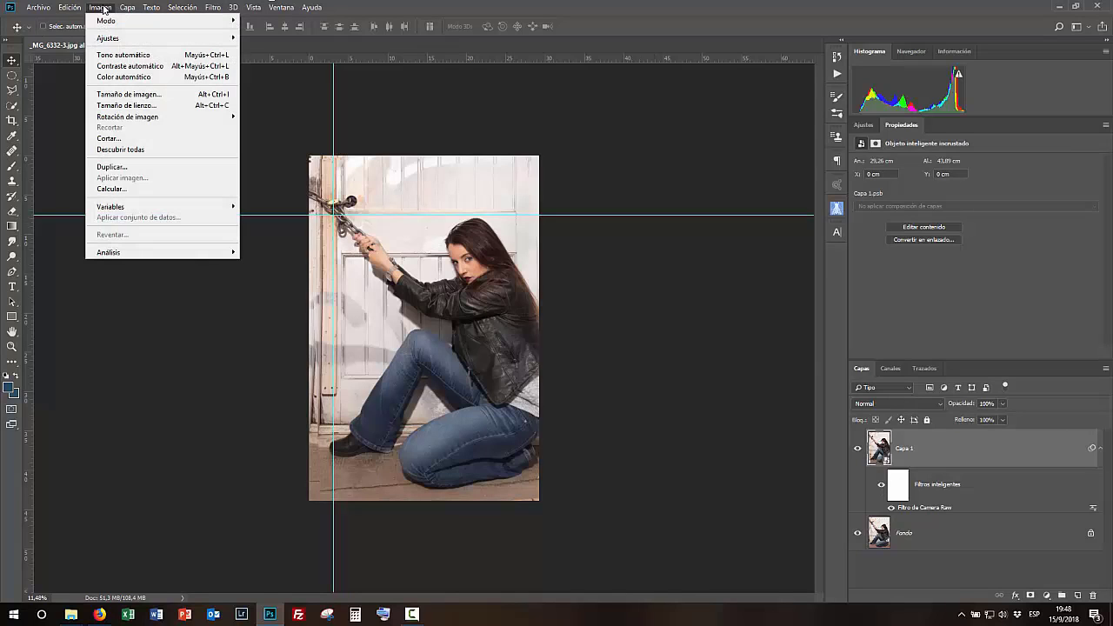
{"action": "left_click", "coordinate": [111, 149]}
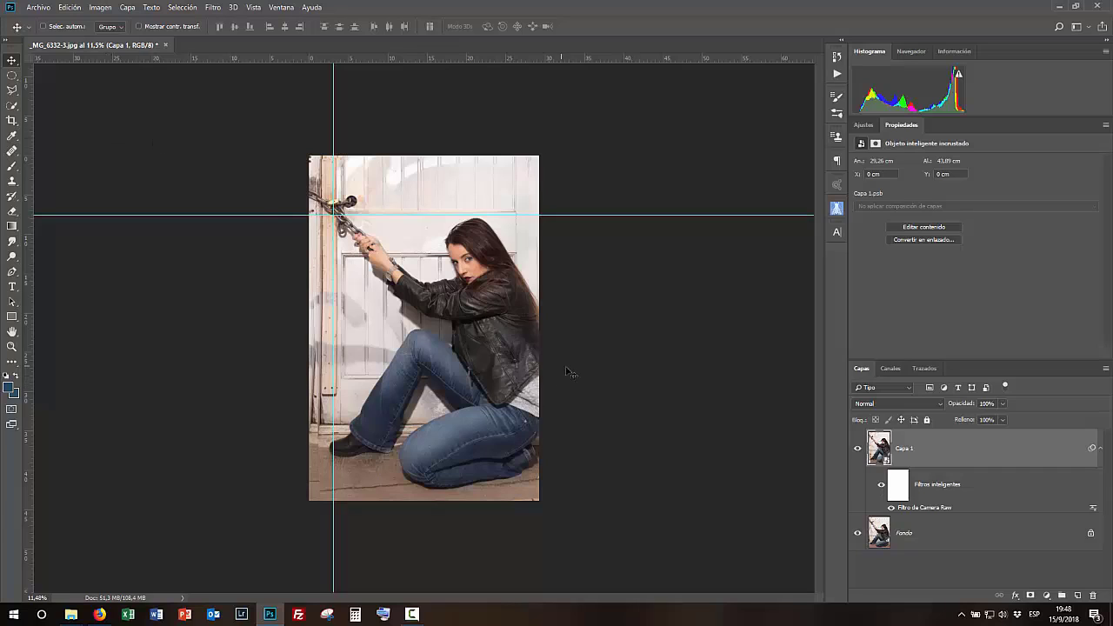
- Toggle the background layer's visibility to compare it with the corrected layer
{"action": "left_click", "coordinate": [857, 532]}
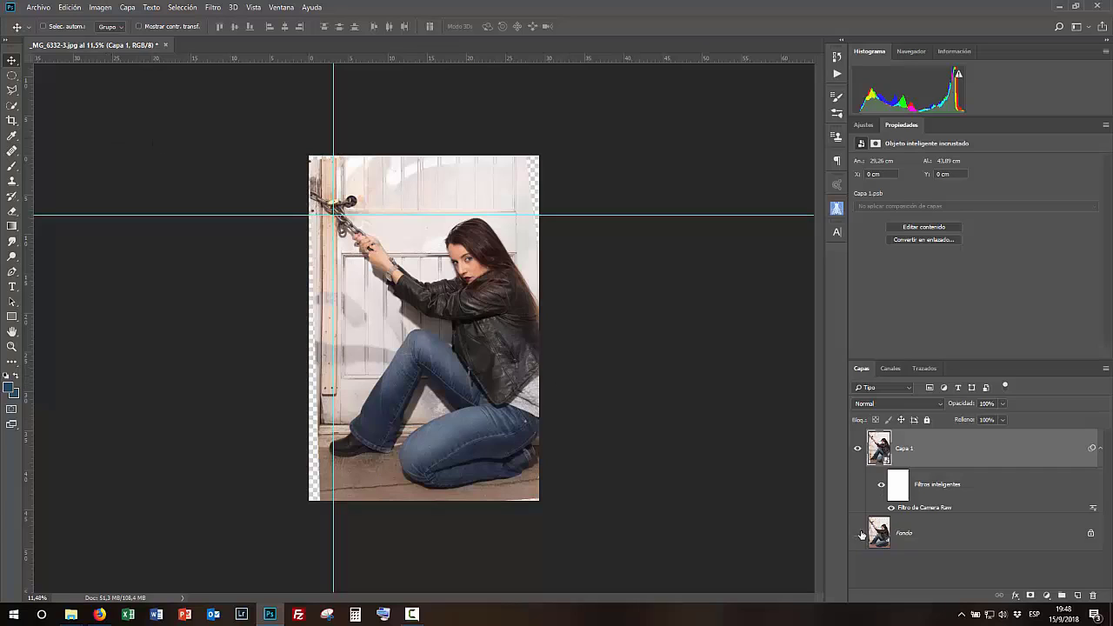
{"action": "left_click", "coordinate": [859, 532], "text": "alt"}
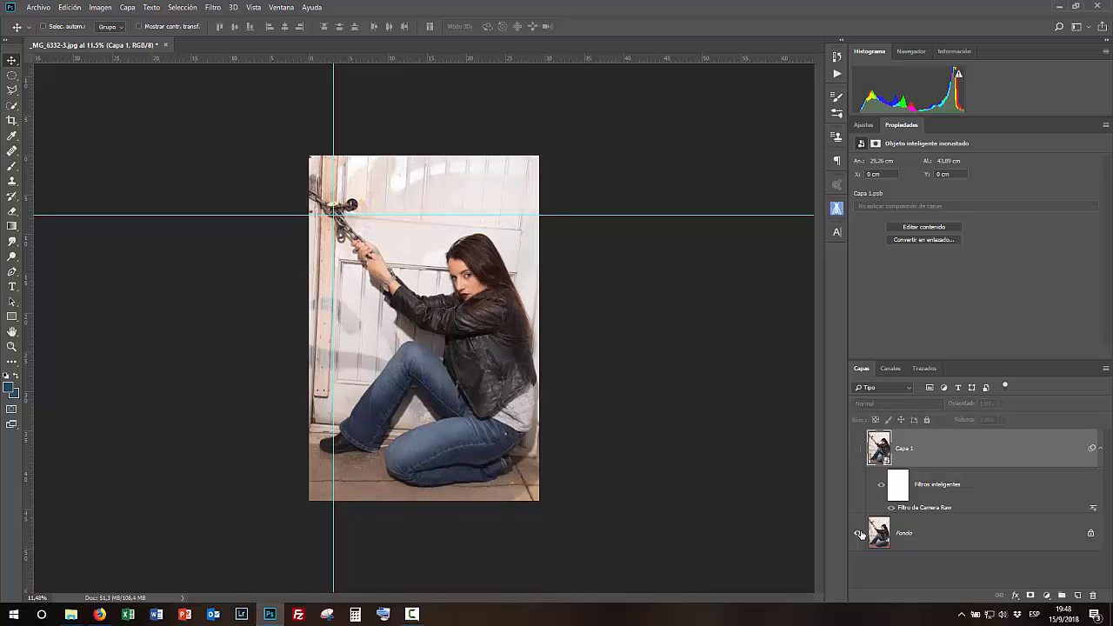
{"action": "left_click", "coordinate": [859, 532], "text": "alt"}
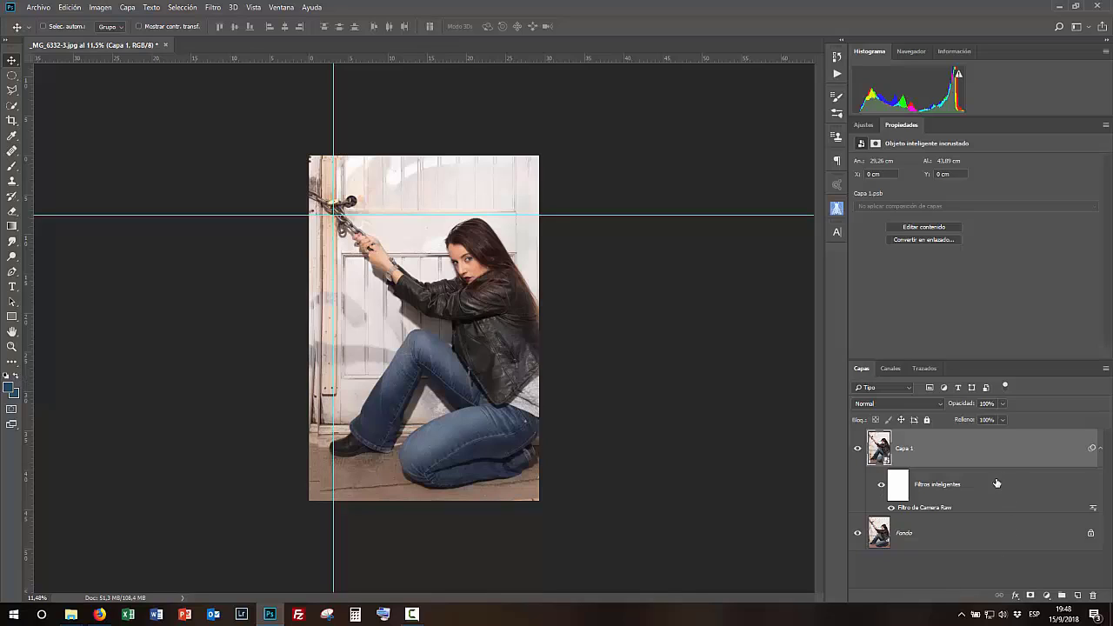
- Delete the smart object layer and duplicate the background layer again
{"action": "left_click_drag", "start_coordinate": [1006, 455], "coordinate": [1094, 595]}
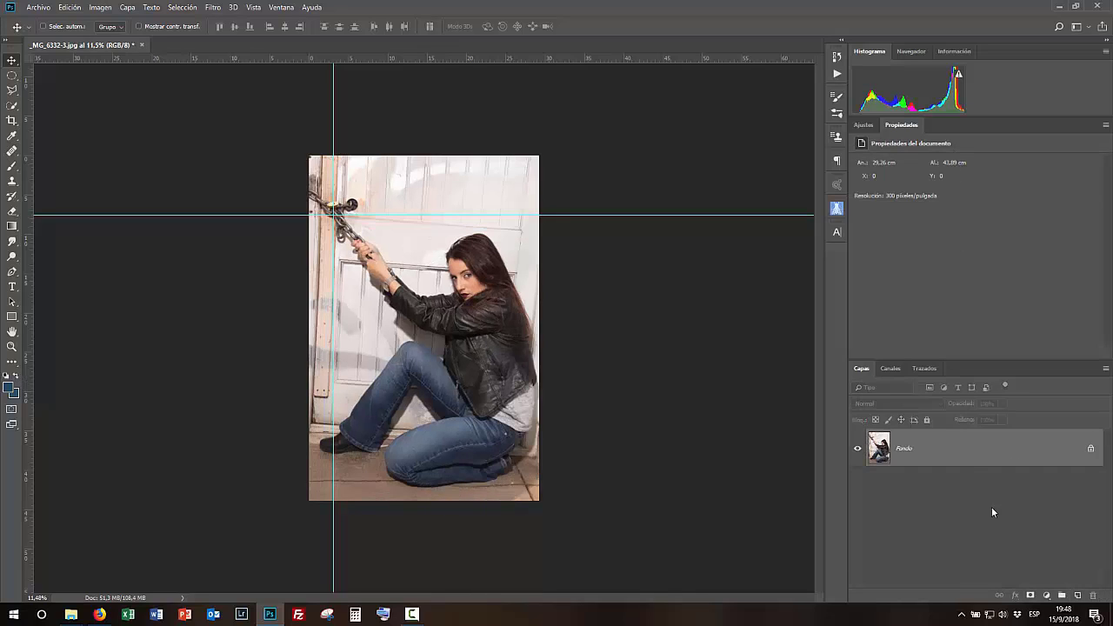
{"action": "left_click_drag", "start_coordinate": [968, 466], "coordinate": [1077, 594]}
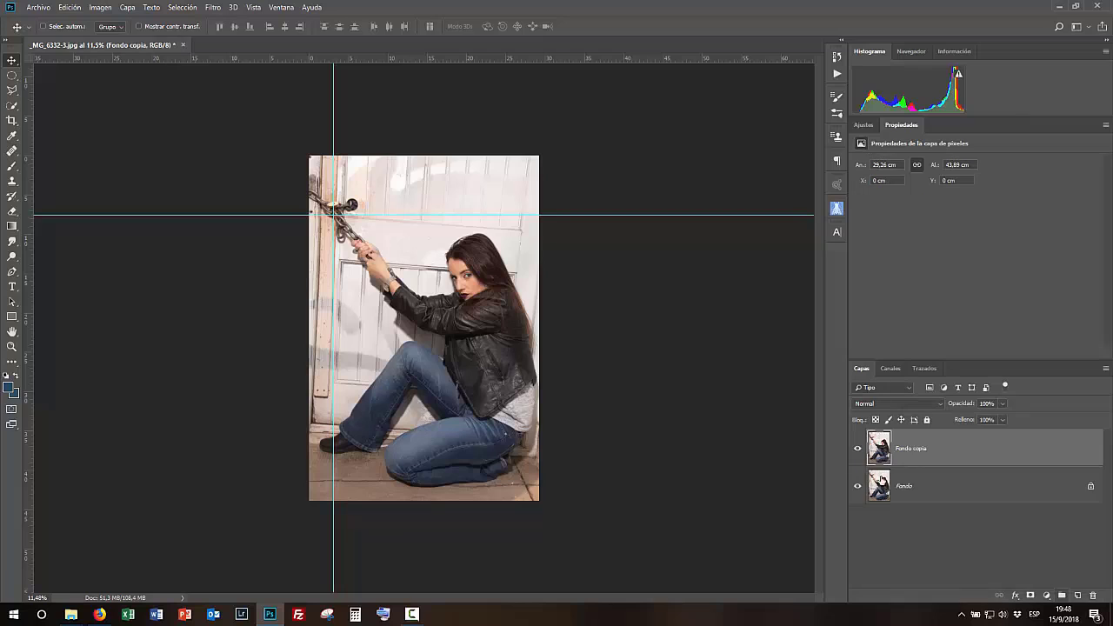
- Rotate the background copy about -4.5° with Free Transform, shifting its top corners and adding a vertical guide on the door's right edge
{"action": "key", "text": "ctrl+t"}
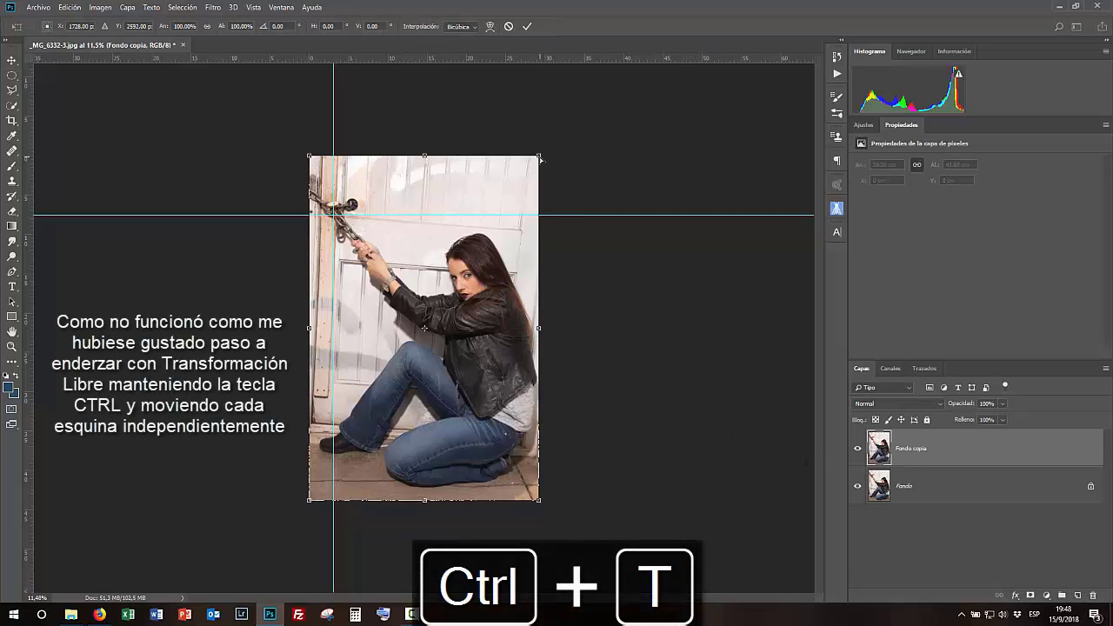
{"action": "left_click_drag", "start_coordinate": [612, 494], "coordinate": [612, 495]}
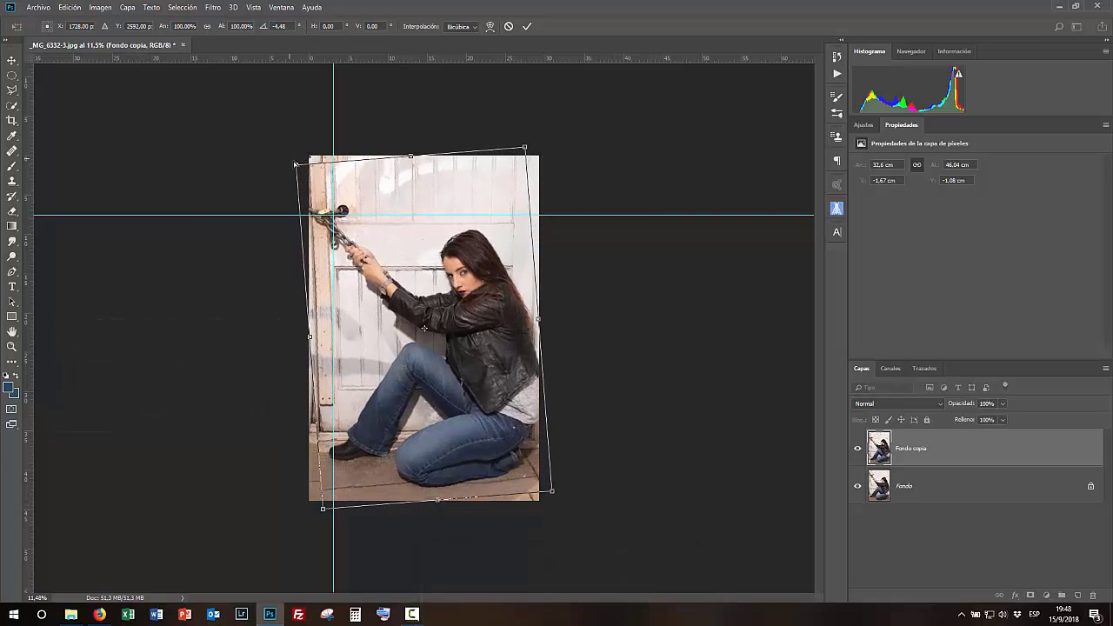
{"action": "left_click_drag", "start_coordinate": [296, 165], "coordinate": [314, 165]}
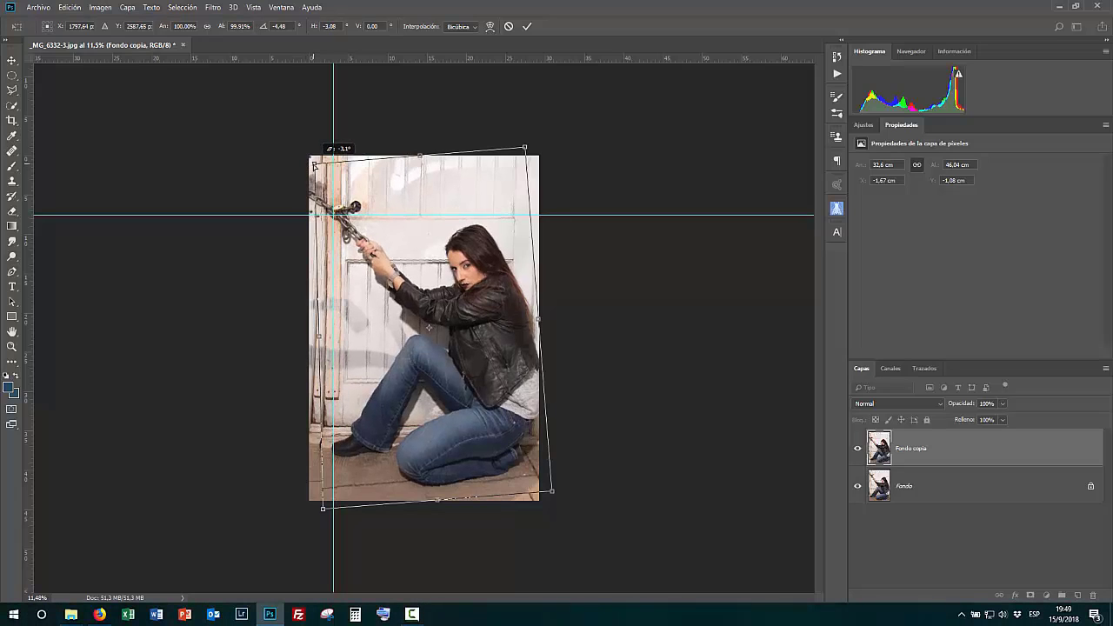
{"action": "left_click_drag", "start_coordinate": [315, 166], "coordinate": [315, 165]}
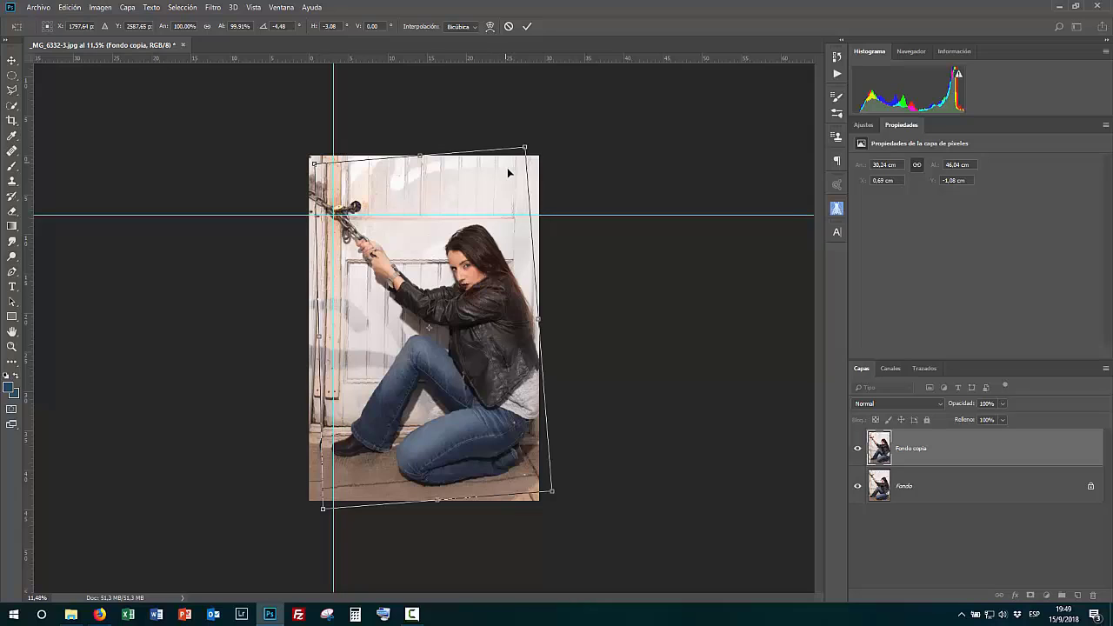
{"action": "left_click_drag", "start_coordinate": [32, 279], "coordinate": [512, 314]}
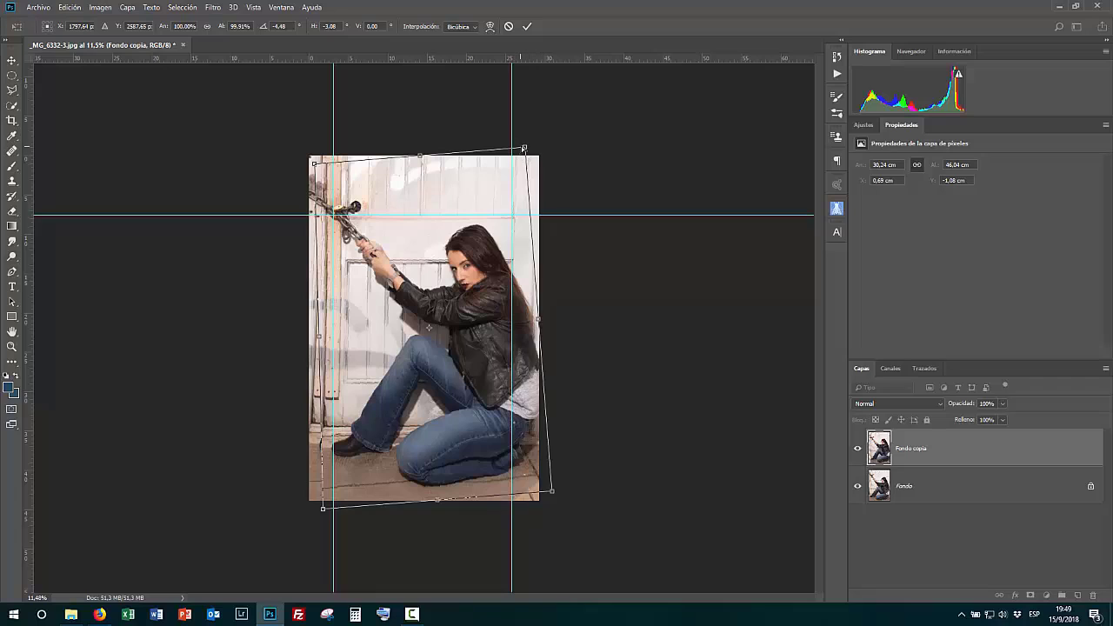
{"action": "left_click_drag", "start_coordinate": [525, 149], "coordinate": [520, 150]}
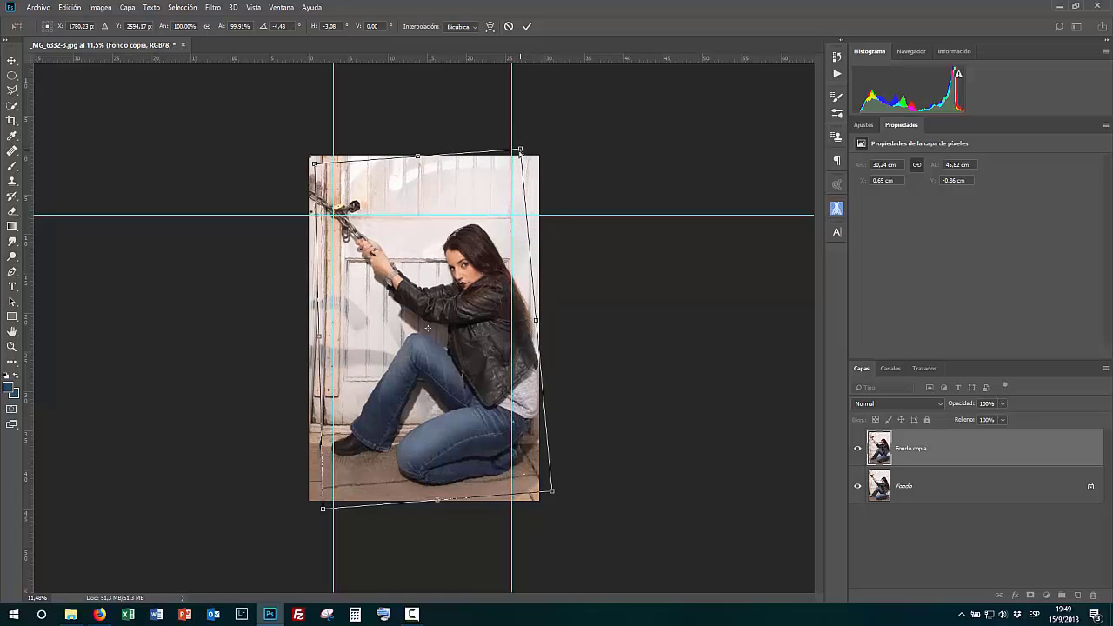
- Add a horizontal guide across the door panel, pull out the top-left corner, reposition the layer and commit the transform
{"action": "left_click_drag", "start_coordinate": [478, 63], "coordinate": [510, 262]}
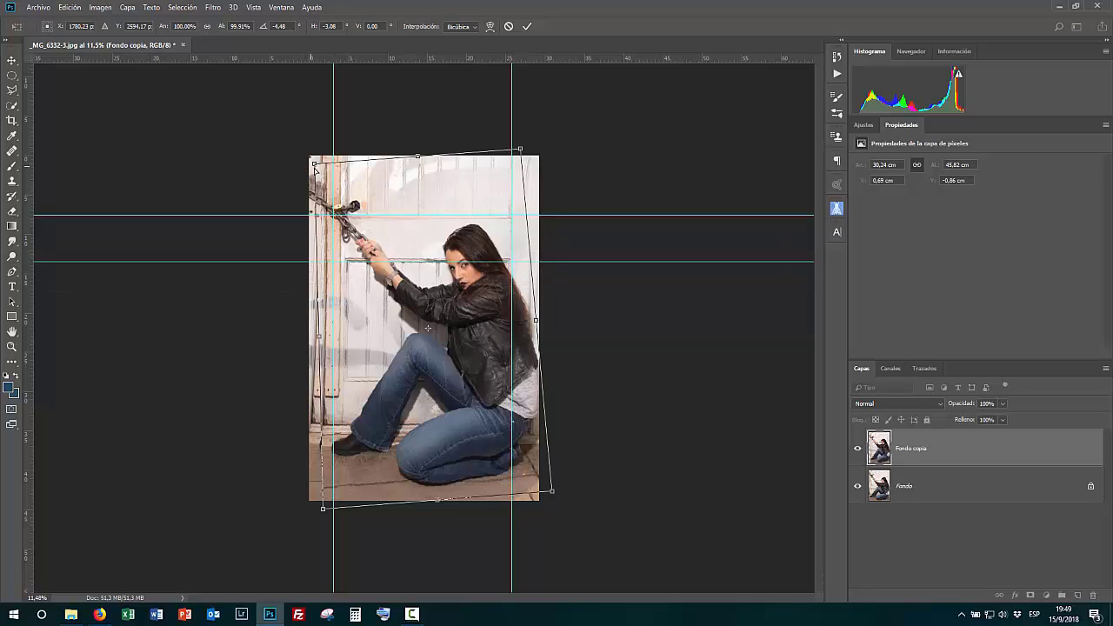
{"action": "left_click_drag", "start_coordinate": [316, 169], "coordinate": [317, 170]}
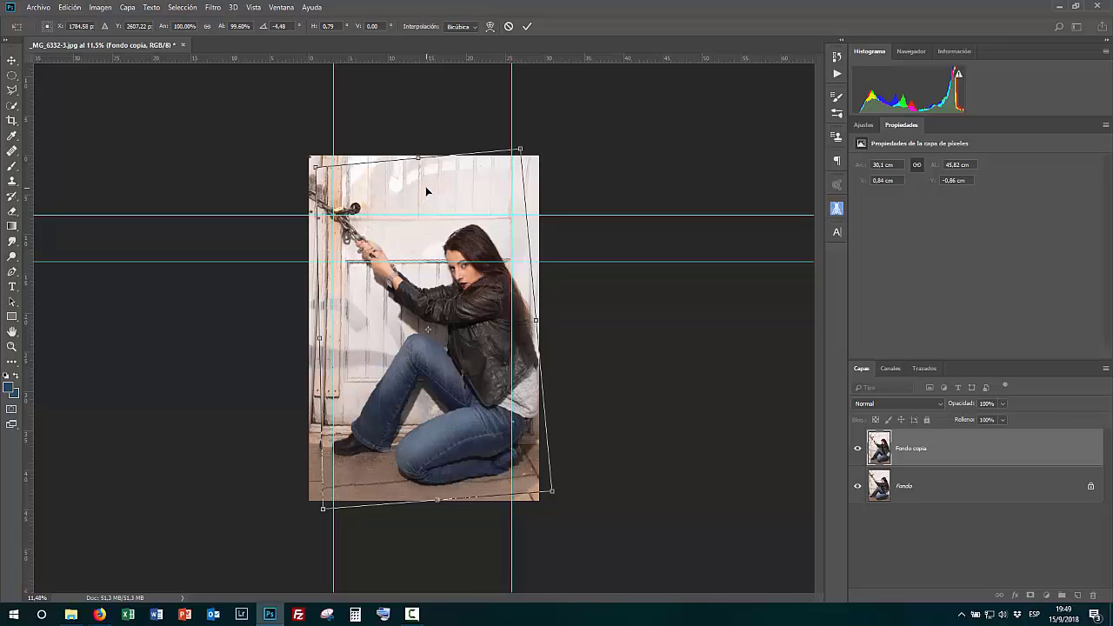
{"action": "left_click_drag", "start_coordinate": [314, 167], "coordinate": [292, 153]}
{"action": "left_click_drag", "start_coordinate": [452, 225], "coordinate": [457, 211]}
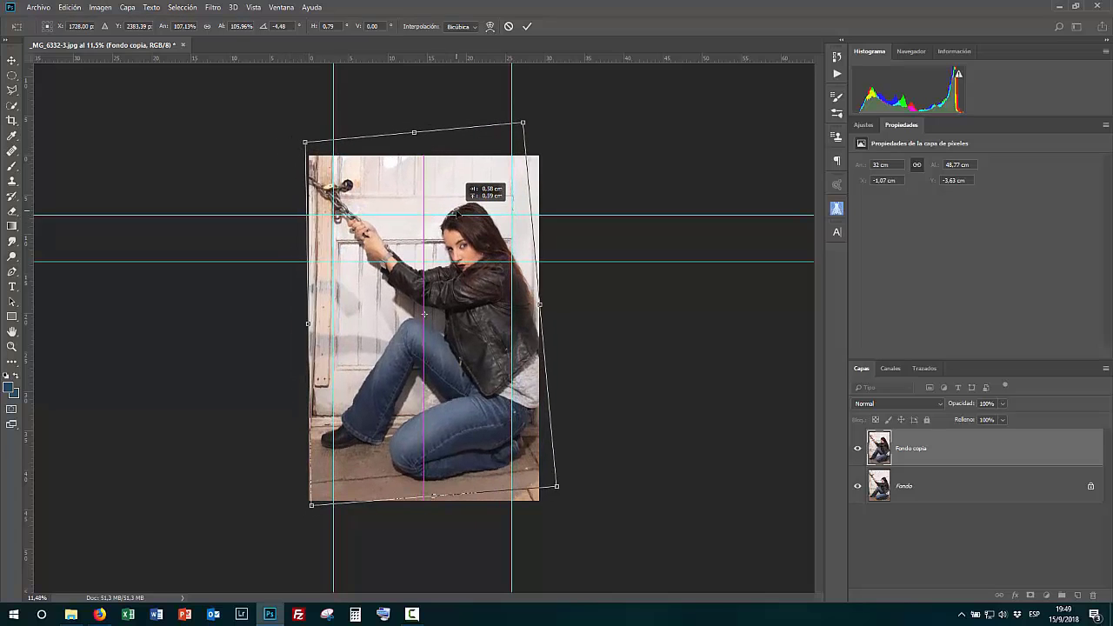
{"action": "left_click_drag", "start_coordinate": [456, 212], "coordinate": [457, 216]}
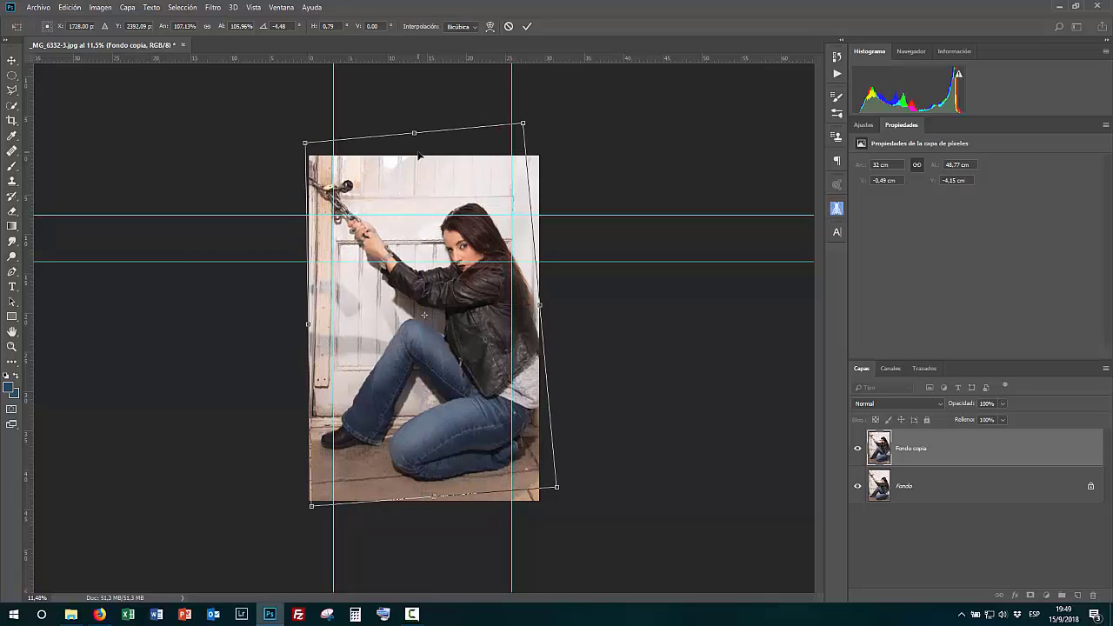
{"action": "key", "text": "Return"}
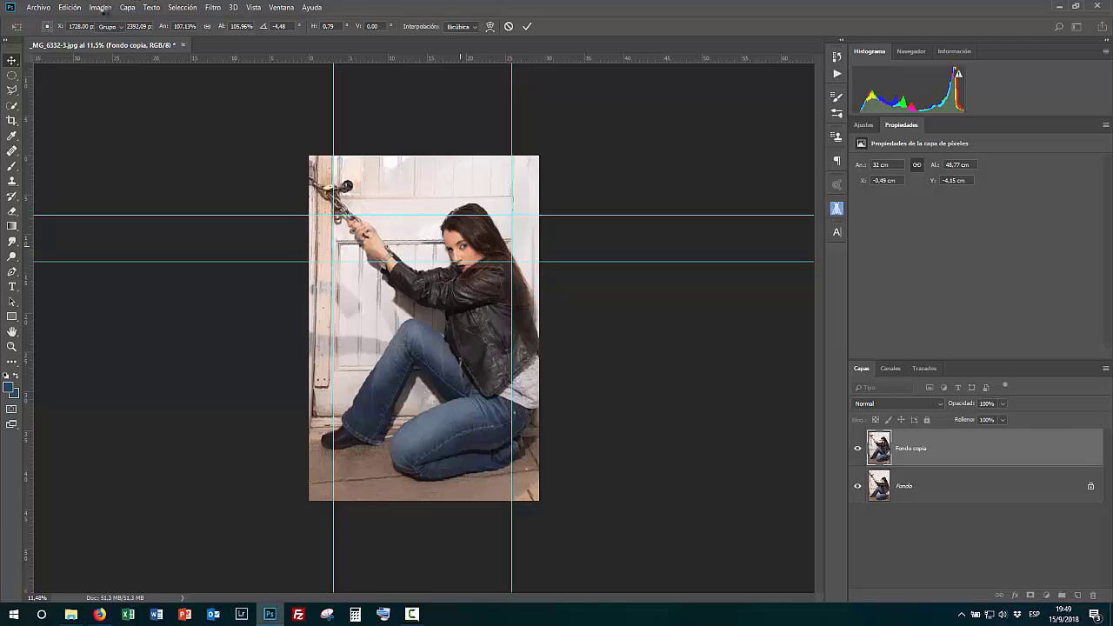
- Reveal the whole rotated layer on the canvas and hide the original background layer
{"action": "left_click", "coordinate": [103, 8]}
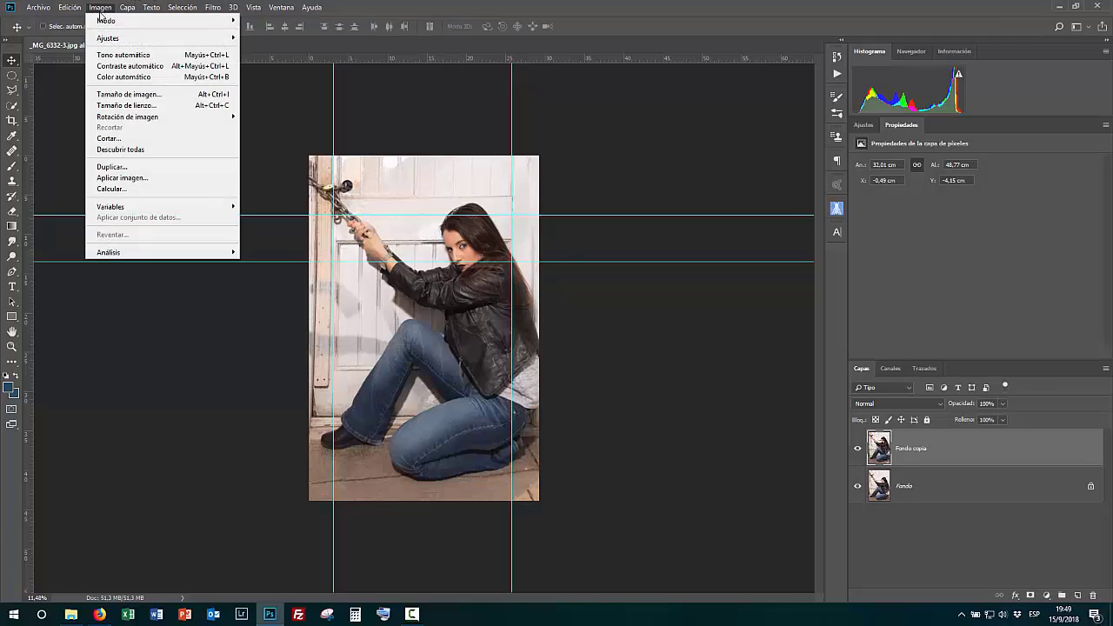
{"action": "left_click", "coordinate": [130, 148]}
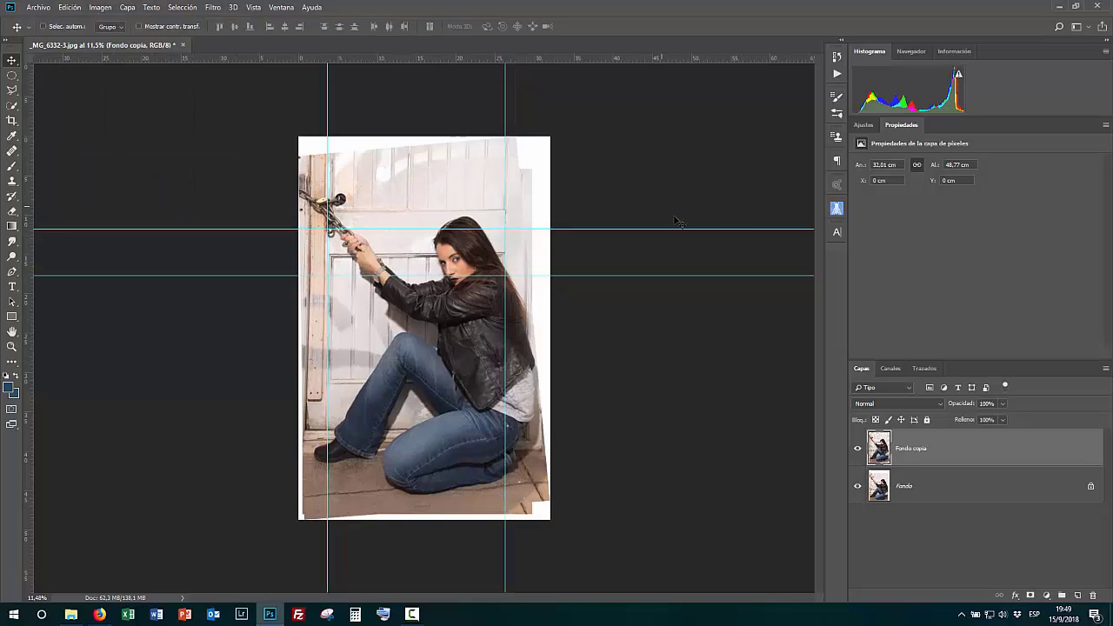
{"action": "left_click", "coordinate": [857, 488]}
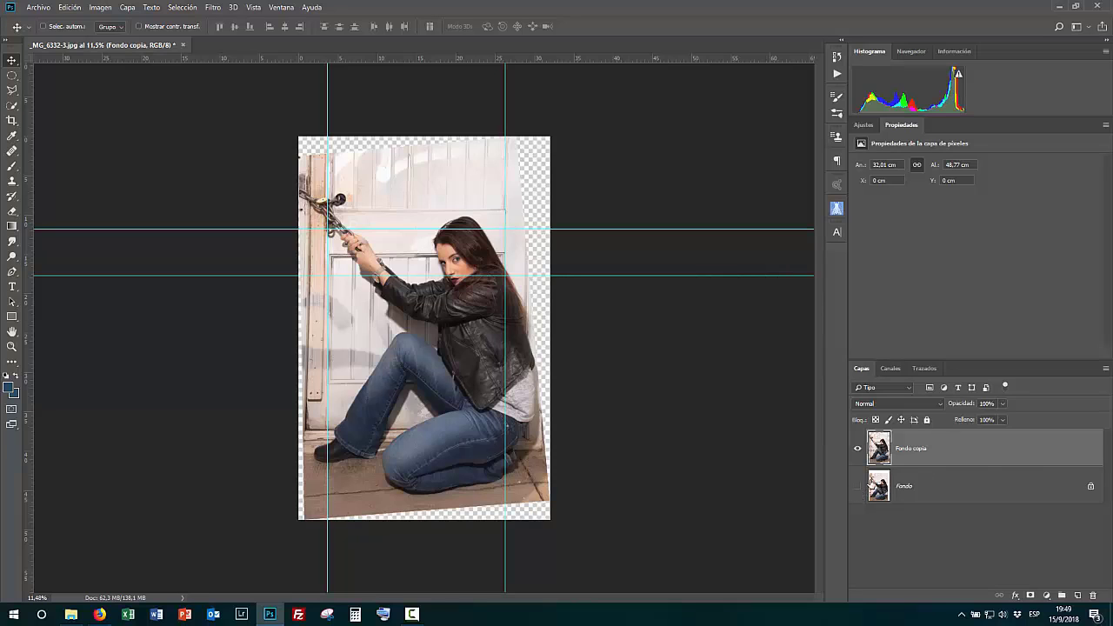
- Clear all guides from the document
{"action": "scroll", "coordinate": [451, 159], "scroll_direction": "up", "scroll_amount": 5}
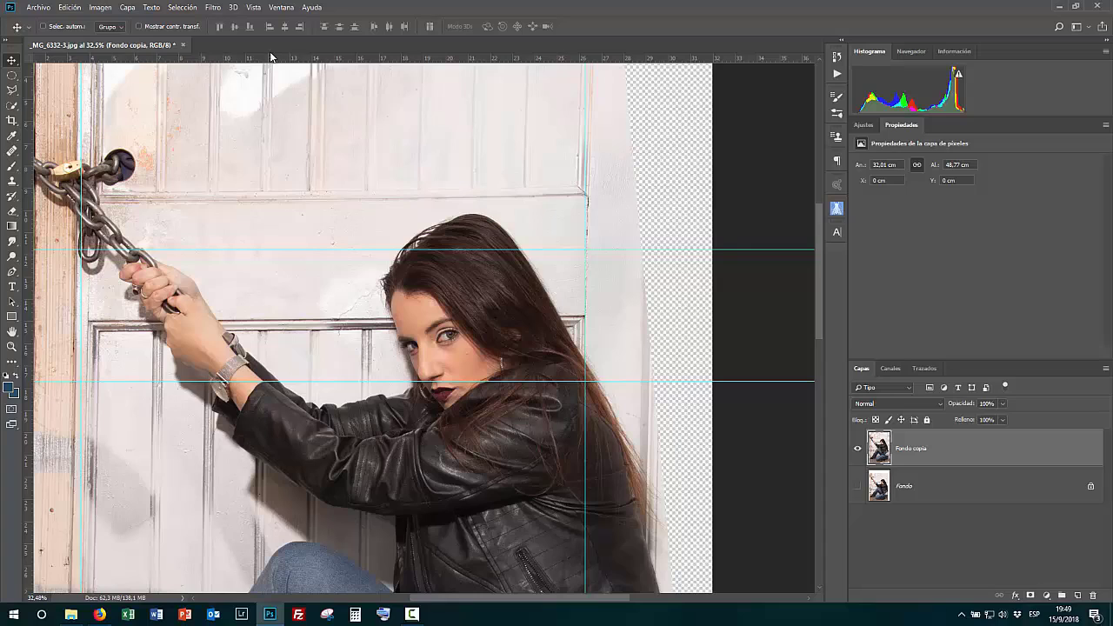
{"action": "left_click", "coordinate": [253, 8]}
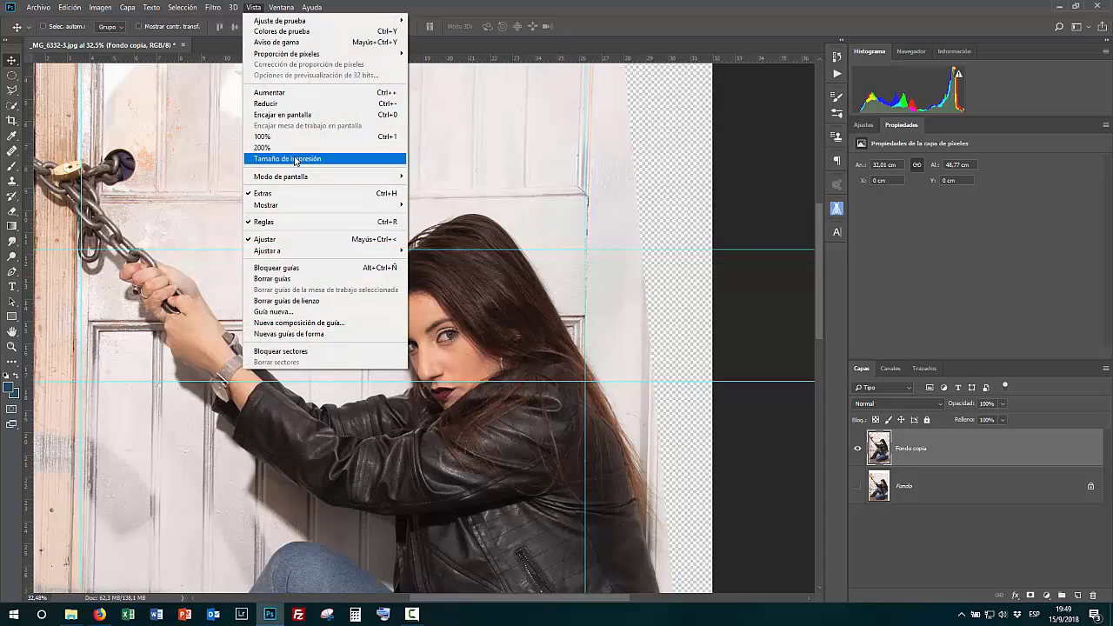
{"action": "left_click", "coordinate": [287, 279]}
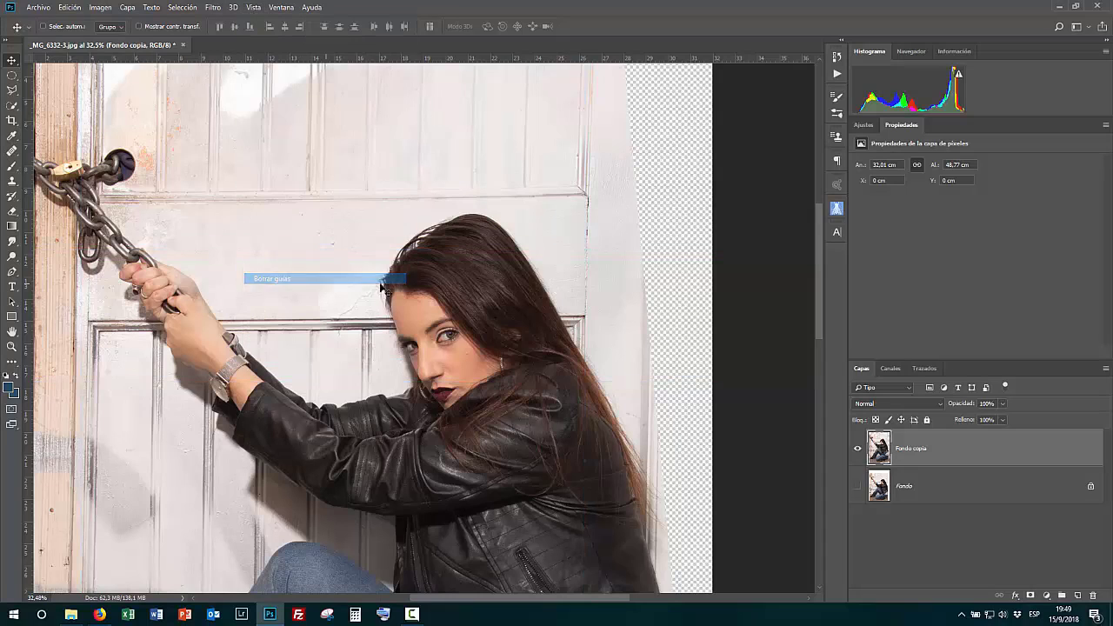
{"action": "left_click_drag", "start_coordinate": [235, 185], "coordinate": [431, 384]}
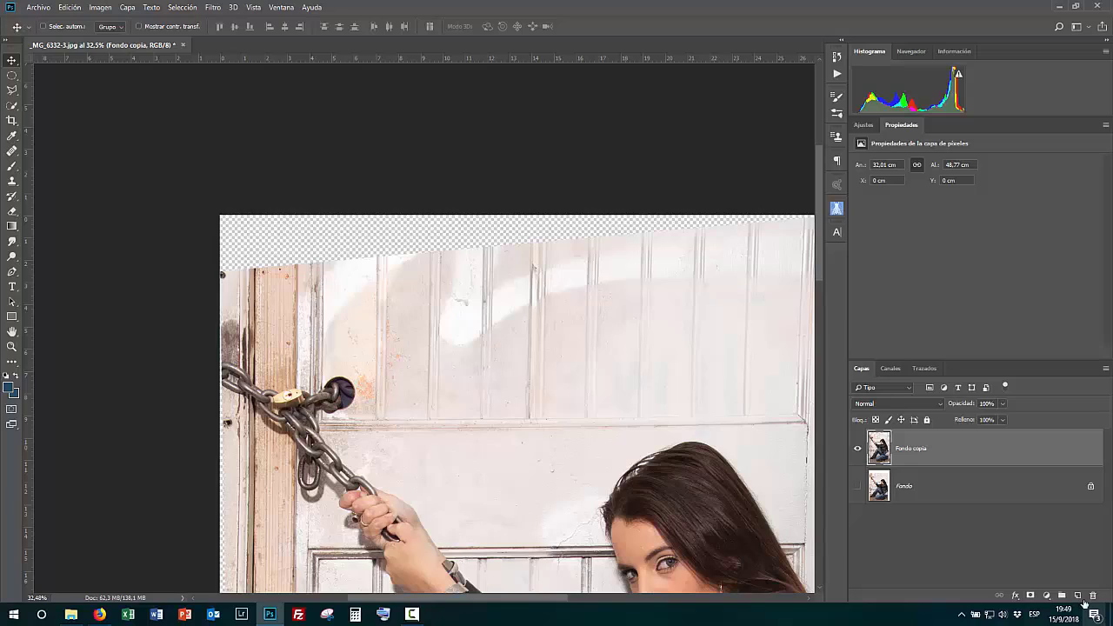
- Create a new empty layer and clone-stamp door texture into the transparent strip along the top-left edge
{"action": "key", "text": "ctrl+shift+alt+n"}
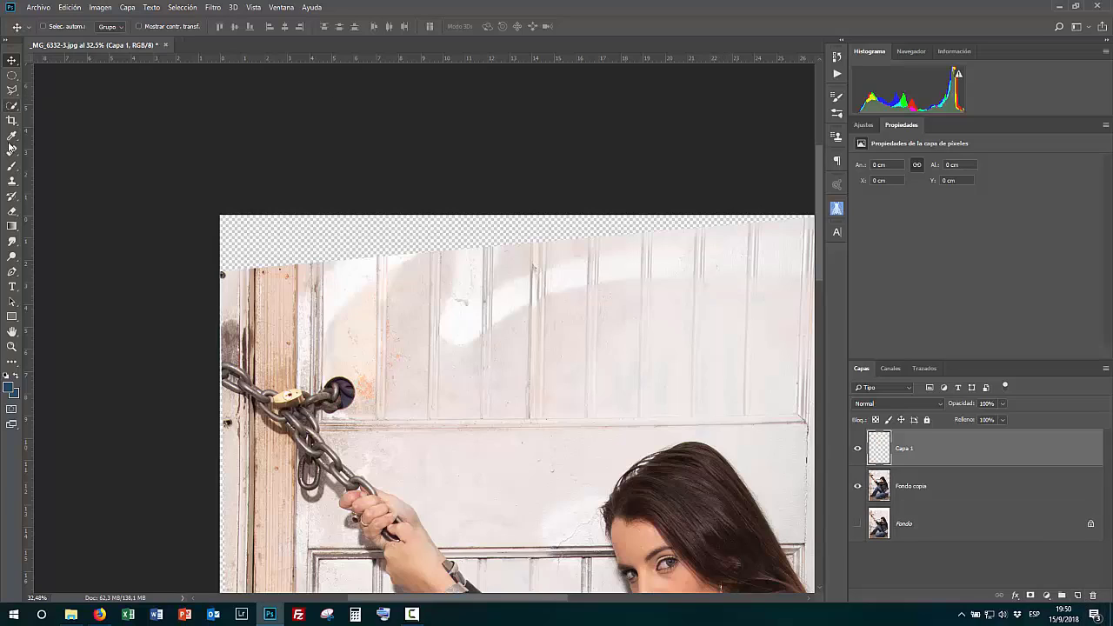
{"action": "left_click", "coordinate": [12, 180]}
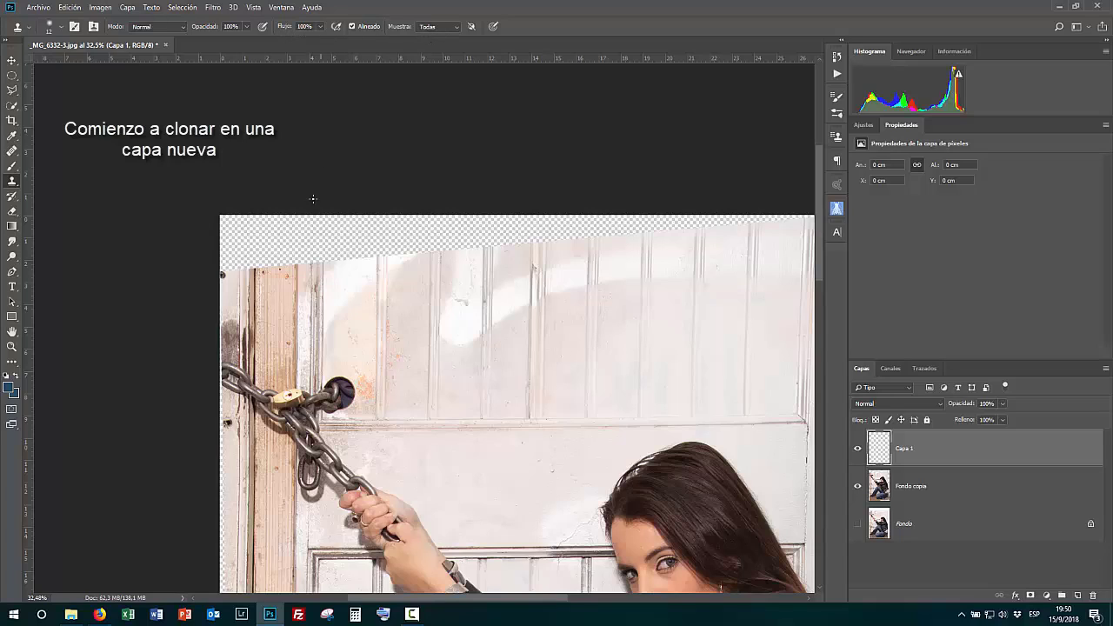
{"action": "right_click", "coordinate": [346, 252], "text": "alt"}
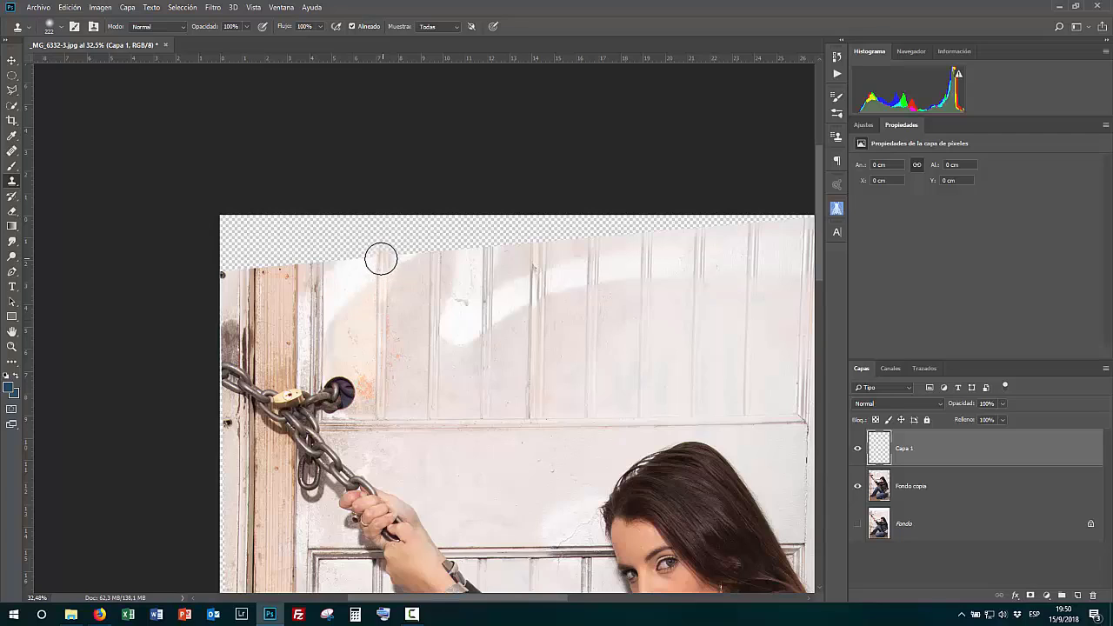
{"action": "mouse_move", "coordinate": [382, 259]}
{"action": "left_mouse_down"}
{"action": "mouse_move", "coordinate": [449, 238]}
{"action": "mouse_move", "coordinate": [323, 256]}
{"action": "mouse_move", "coordinate": [325, 221]}
{"action": "left_mouse_up"}
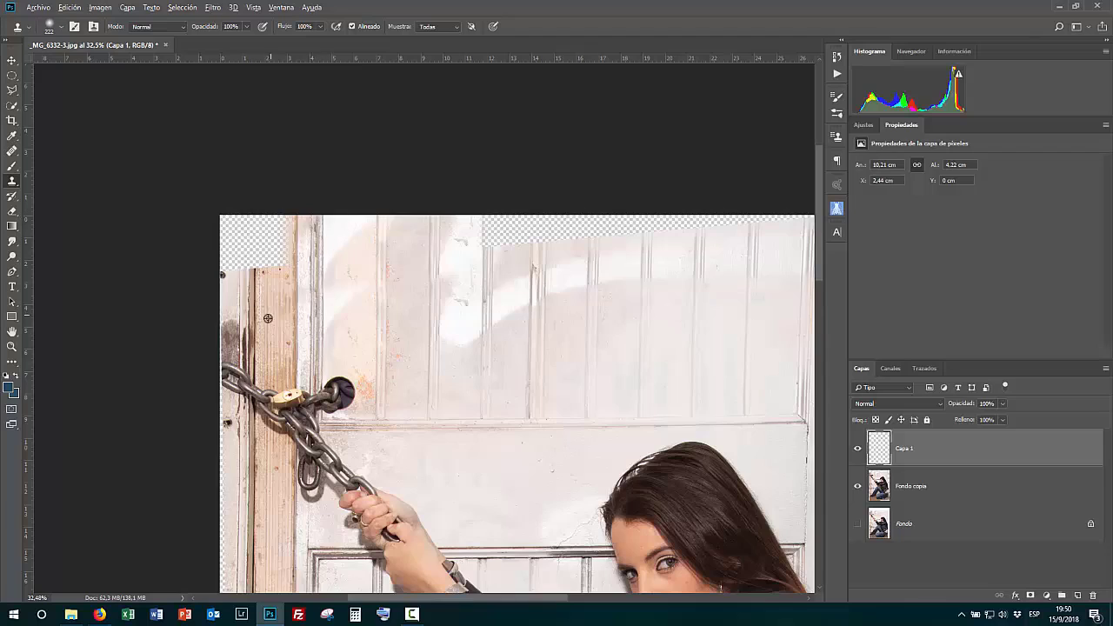
{"action": "left_click_drag", "start_coordinate": [244, 288], "coordinate": [313, 284]}
{"action": "right_click", "coordinate": [313, 283], "text": "alt"}
{"action": "left_click_drag", "start_coordinate": [287, 327], "coordinate": [296, 363]}
{"action": "mouse_move", "coordinate": [287, 272]}
{"action": "left_mouse_down"}
{"action": "mouse_move", "coordinate": [297, 222]}
{"action": "mouse_move", "coordinate": [284, 209]}
{"action": "mouse_move", "coordinate": [297, 148]}
{"action": "mouse_move", "coordinate": [289, 118]}
{"action": "left_mouse_up"}
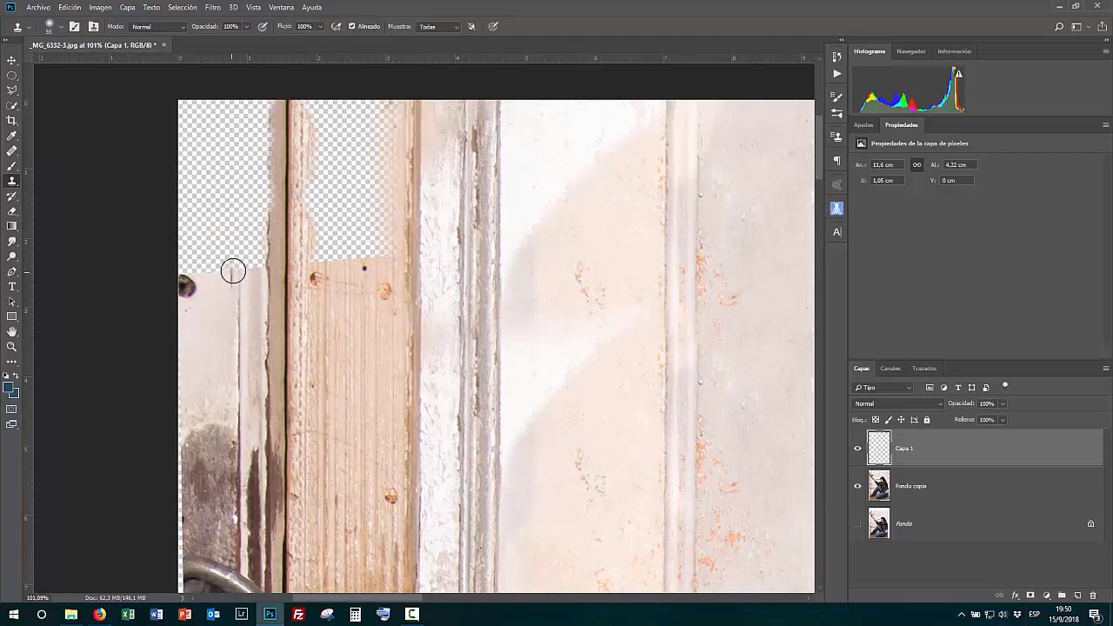
- Fill the transparent top-left corner with cloned wood texture from the door frame
{"action": "mouse_move", "coordinate": [237, 264]}
{"action": "left_mouse_down"}
{"action": "mouse_move", "coordinate": [237, 144]}
{"action": "mouse_move", "coordinate": [256, 110]}
{"action": "left_mouse_up"}
{"action": "left_click_drag", "start_coordinate": [253, 258], "coordinate": [259, 106]}
{"action": "scroll", "coordinate": [197, 331], "scroll_direction": "up", "scroll_amount": 3}
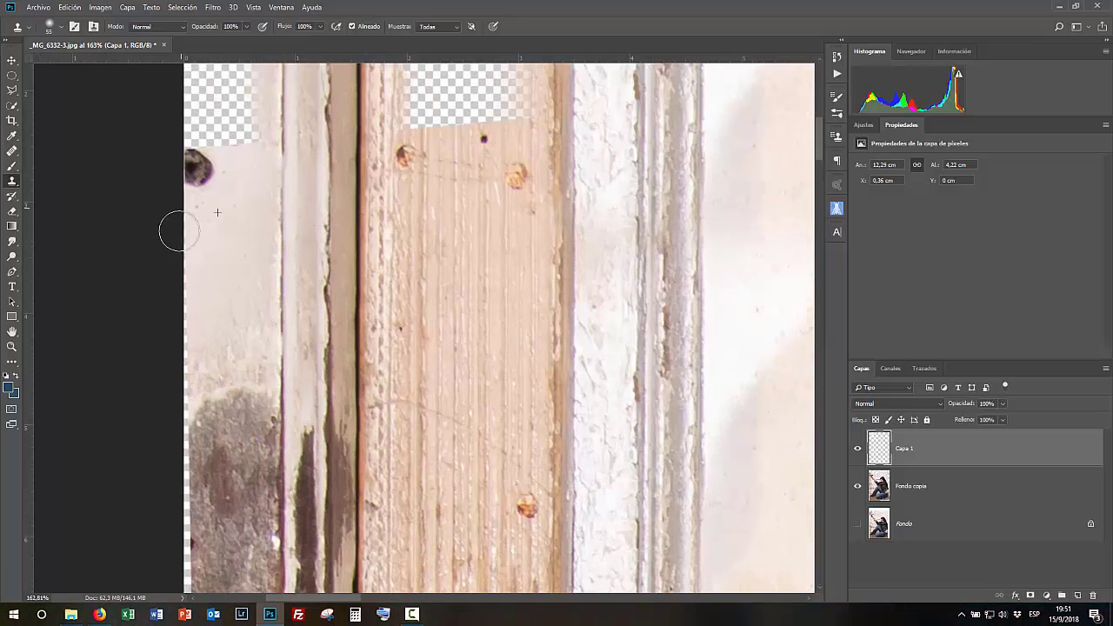
{"action": "scroll", "coordinate": [180, 389], "scroll_direction": "down", "scroll_amount": 4}
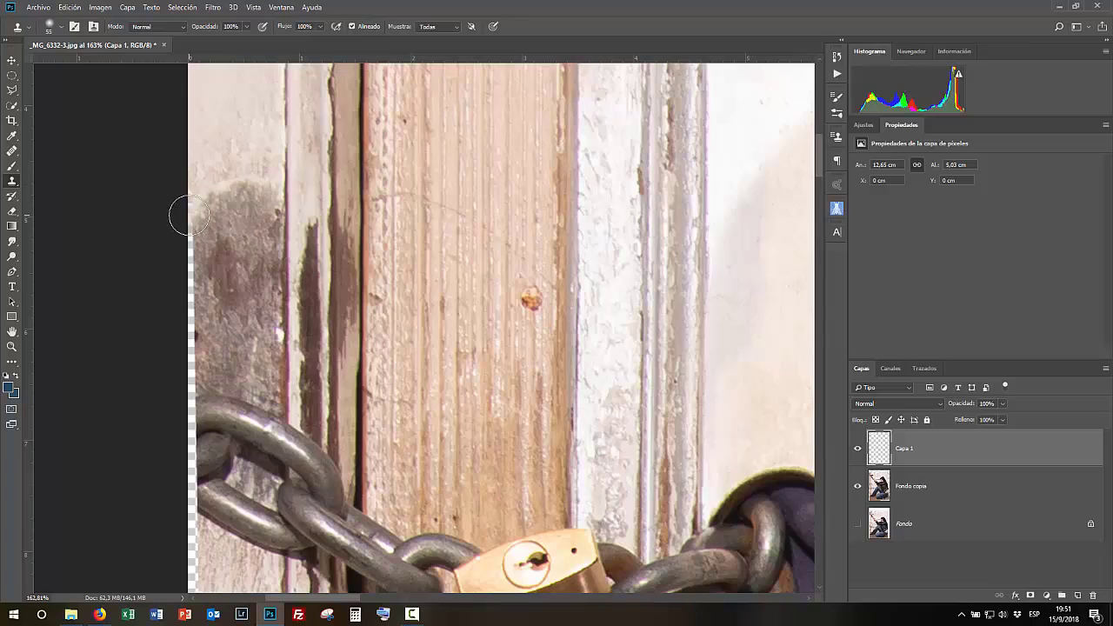
{"action": "scroll", "coordinate": [184, 487], "scroll_direction": "down", "scroll_amount": 1}
{"action": "scroll", "coordinate": [185, 487], "scroll_direction": "down", "scroll_amount": 2}
{"action": "scroll", "coordinate": [269, 489], "scroll_direction": "up", "scroll_amount": 4}
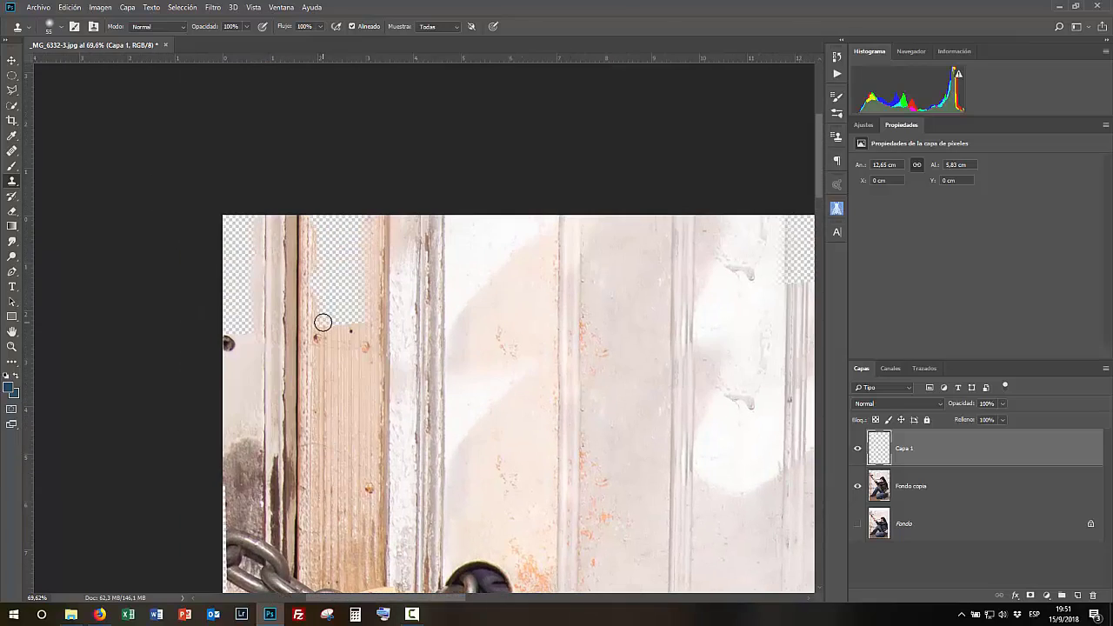
- Clone texture into the remaining gap on the left edge near the top corner
{"action": "mouse_move", "coordinate": [322, 322]}
{"action": "left_mouse_down"}
{"action": "mouse_move", "coordinate": [354, 324]}
{"action": "mouse_move", "coordinate": [347, 296]}
{"action": "mouse_move", "coordinate": [320, 293]}
{"action": "mouse_move", "coordinate": [315, 245]}
{"action": "mouse_move", "coordinate": [347, 284]}
{"action": "mouse_move", "coordinate": [367, 279]}
{"action": "mouse_move", "coordinate": [365, 246]}
{"action": "left_mouse_up"}
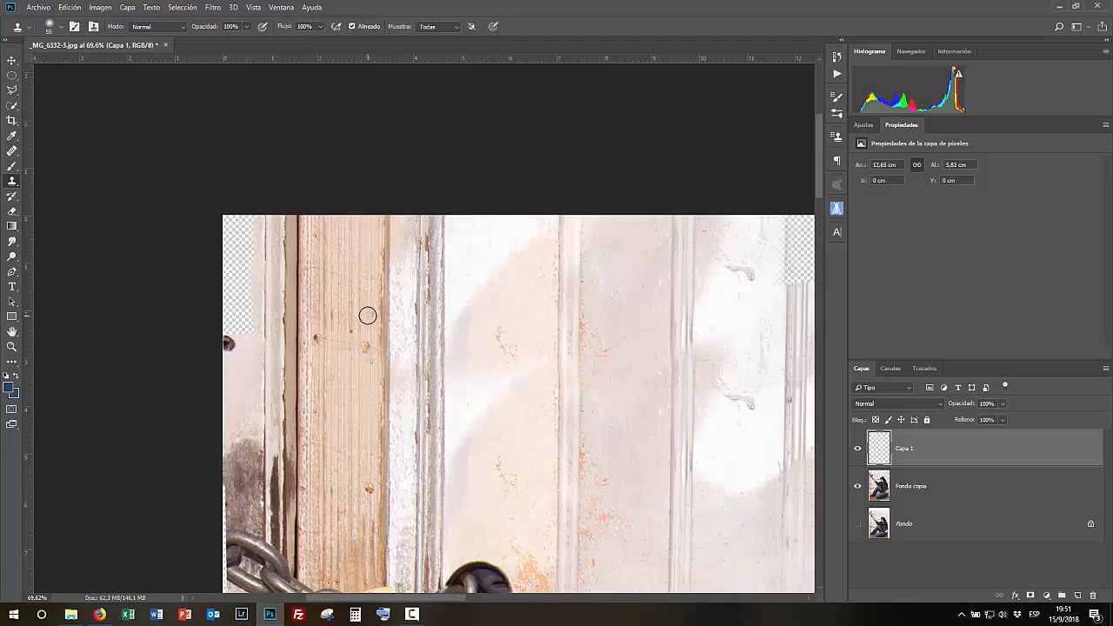
{"action": "left_click_drag", "start_coordinate": [415, 527], "coordinate": [724, 467]}
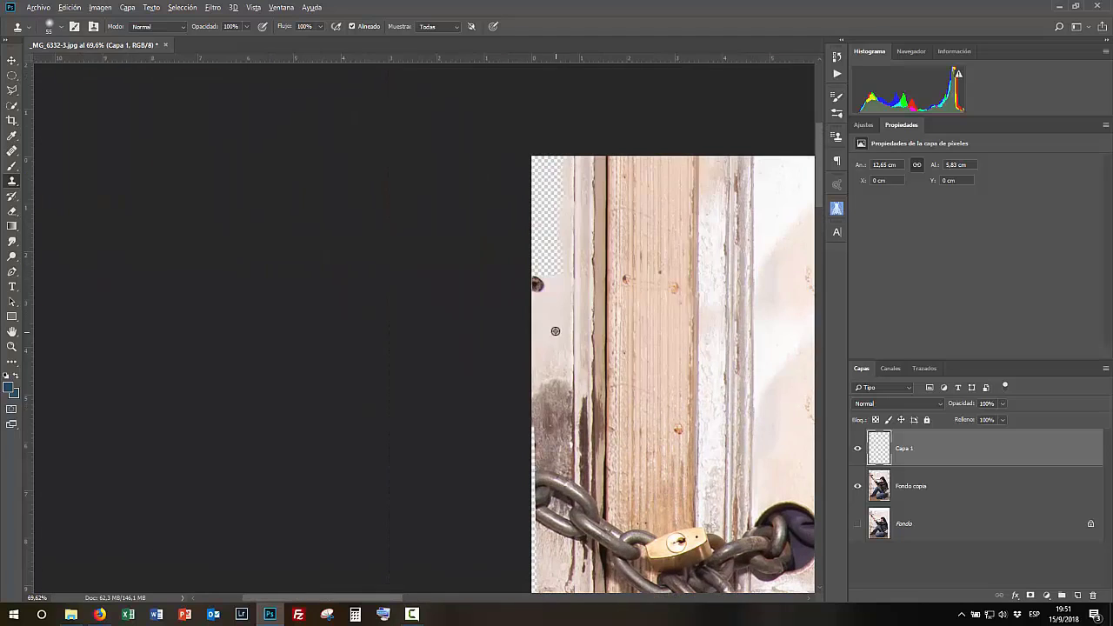
{"action": "scroll", "coordinate": [553, 215], "scroll_direction": "up", "scroll_amount": 4}
{"action": "left_click", "coordinate": [549, 288], "text": "alt"}
{"action": "left_click", "coordinate": [513, 196]}
{"action": "left_click_drag", "start_coordinate": [532, 343], "coordinate": [513, 346]}
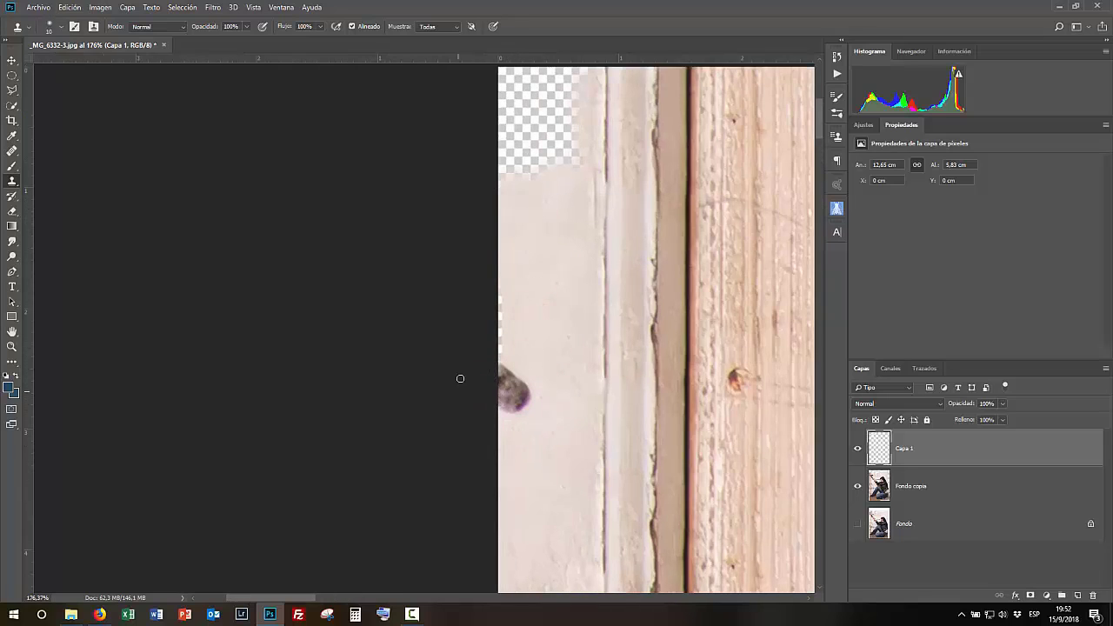
- Clone door panel texture into the transparent strip across the top, working from the left
{"action": "scroll", "coordinate": [498, 393], "scroll_direction": "up", "scroll_amount": 3}
{"action": "left_click", "coordinate": [565, 336], "text": "alt"}
{"action": "mouse_move", "coordinate": [569, 281]}
{"action": "left_mouse_down"}
{"action": "mouse_move", "coordinate": [497, 296]}
{"action": "mouse_move", "coordinate": [574, 204]}
{"action": "mouse_move", "coordinate": [536, 212]}
{"action": "left_mouse_up"}
{"action": "left_click_drag", "start_coordinate": [624, 395], "coordinate": [287, 522]}
{"action": "scroll", "coordinate": [286, 521], "scroll_direction": "down", "scroll_amount": 7}
{"action": "mouse_move", "coordinate": [704, 293]}
{"action": "left_mouse_down"}
{"action": "mouse_move", "coordinate": [400, 380]}
{"action": "mouse_move", "coordinate": [409, 413]}
{"action": "left_mouse_up"}
{"action": "scroll", "coordinate": [400, 379], "scroll_direction": "up", "scroll_amount": 4}
{"action": "left_click", "coordinate": [432, 497], "text": "alt"}
{"action": "mouse_move", "coordinate": [433, 373]}
{"action": "left_mouse_down"}
{"action": "mouse_move", "coordinate": [429, 298]}
{"action": "mouse_move", "coordinate": [446, 346]}
{"action": "mouse_move", "coordinate": [463, 314]}
{"action": "left_mouse_up"}
{"action": "left_click", "coordinate": [615, 398], "text": "alt"}
{"action": "mouse_move", "coordinate": [614, 345]}
{"action": "left_mouse_down"}
{"action": "mouse_move", "coordinate": [614, 275]}
{"action": "mouse_move", "coordinate": [628, 304]}
{"action": "left_mouse_up"}
{"action": "left_click", "coordinate": [554, 390], "text": "alt"}
{"action": "mouse_move", "coordinate": [505, 365]}
{"action": "left_mouse_down"}
{"action": "mouse_move", "coordinate": [525, 343]}
{"action": "mouse_move", "coordinate": [568, 354]}
{"action": "left_mouse_up"}
- Continue cloning the top transparent strip toward the middle of the door
{"action": "right_click", "coordinate": [566, 320], "text": "alt"}
{"action": "left_click", "coordinate": [549, 386], "text": "alt"}
{"action": "left_click_drag", "start_coordinate": [560, 306], "coordinate": [569, 274]}
{"action": "left_click", "coordinate": [544, 380], "text": "alt"}
{"action": "mouse_move", "coordinate": [537, 329]}
{"action": "left_mouse_down"}
{"action": "mouse_move", "coordinate": [494, 290]}
{"action": "mouse_move", "coordinate": [544, 290]}
{"action": "left_mouse_up"}
{"action": "left_click_drag", "start_coordinate": [649, 385], "coordinate": [354, 367]}
{"action": "left_click", "coordinate": [473, 363], "text": "alt"}
{"action": "mouse_move", "coordinate": [472, 316]}
{"action": "left_mouse_down"}
{"action": "mouse_move", "coordinate": [475, 325]}
{"action": "mouse_move", "coordinate": [474, 252]}
{"action": "mouse_move", "coordinate": [424, 311]}
{"action": "left_mouse_up"}
{"action": "left_click", "coordinate": [411, 359], "text": "alt"}
{"action": "mouse_move", "coordinate": [361, 328]}
{"action": "left_mouse_down"}
{"action": "mouse_move", "coordinate": [412, 310]}
{"action": "mouse_move", "coordinate": [433, 314]}
{"action": "mouse_move", "coordinate": [424, 258]}
{"action": "mouse_move", "coordinate": [440, 269]}
{"action": "mouse_move", "coordinate": [401, 323]}
{"action": "mouse_move", "coordinate": [359, 291]}
{"action": "left_mouse_up"}
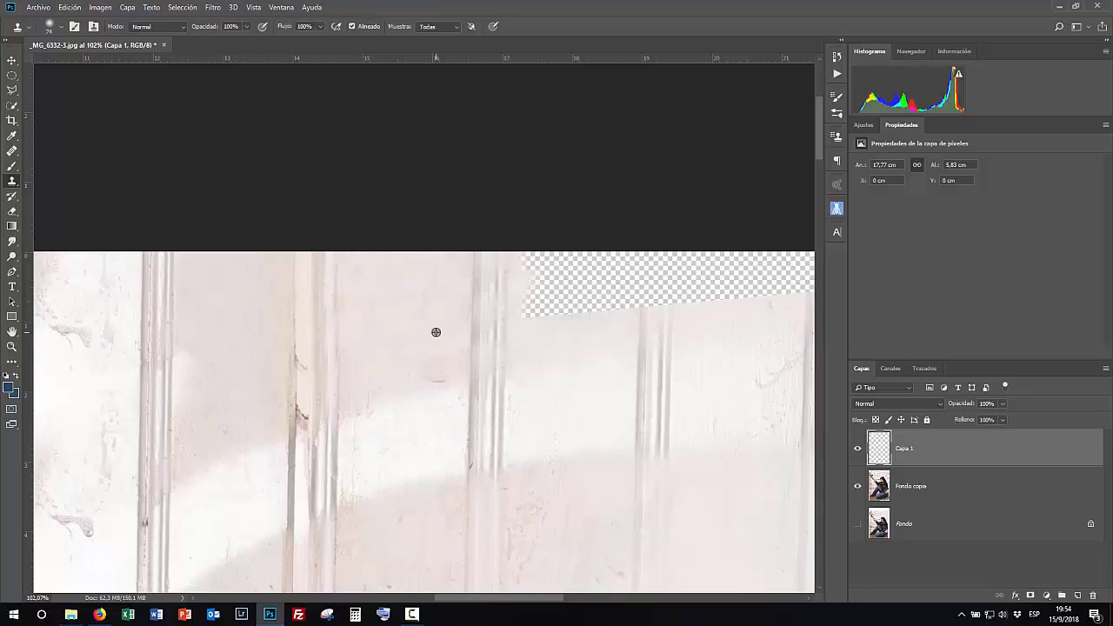
{"action": "left_click_drag", "start_coordinate": [572, 343], "coordinate": [345, 343]}
{"action": "scroll", "coordinate": [345, 342], "scroll_direction": "down", "scroll_amount": 15}
{"action": "scroll", "coordinate": [546, 485], "scroll_direction": "up", "scroll_amount": 2}
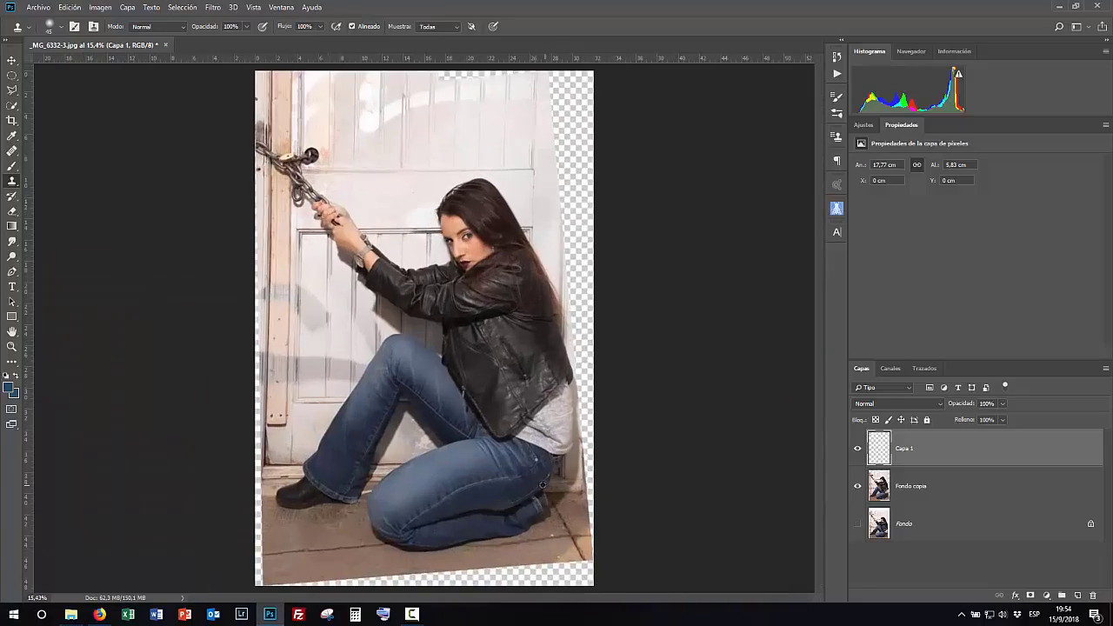
- Clone door texture over the transparent gap on the right part of the top edge
{"action": "scroll", "coordinate": [476, 177], "scroll_direction": "up", "scroll_amount": 12}
{"action": "scroll", "coordinate": [474, 175], "scroll_direction": "up", "scroll_amount": 6}
{"action": "left_click_drag", "start_coordinate": [398, 450], "coordinate": [365, 217]}
{"action": "scroll", "coordinate": [365, 216], "scroll_direction": "down", "scroll_amount": 8}
{"action": "scroll", "coordinate": [391, 261], "scroll_direction": "up", "scroll_amount": 7}
{"action": "scroll", "coordinate": [427, 92], "scroll_direction": "down", "scroll_amount": 12}
{"action": "scroll", "coordinate": [427, 92], "scroll_direction": "up", "scroll_amount": 6}
{"action": "left_click_drag", "start_coordinate": [517, 101], "coordinate": [523, 333]}
{"action": "left_click", "coordinate": [858, 452]}
{"action": "scroll", "coordinate": [435, 422], "scroll_direction": "up", "scroll_amount": 4}
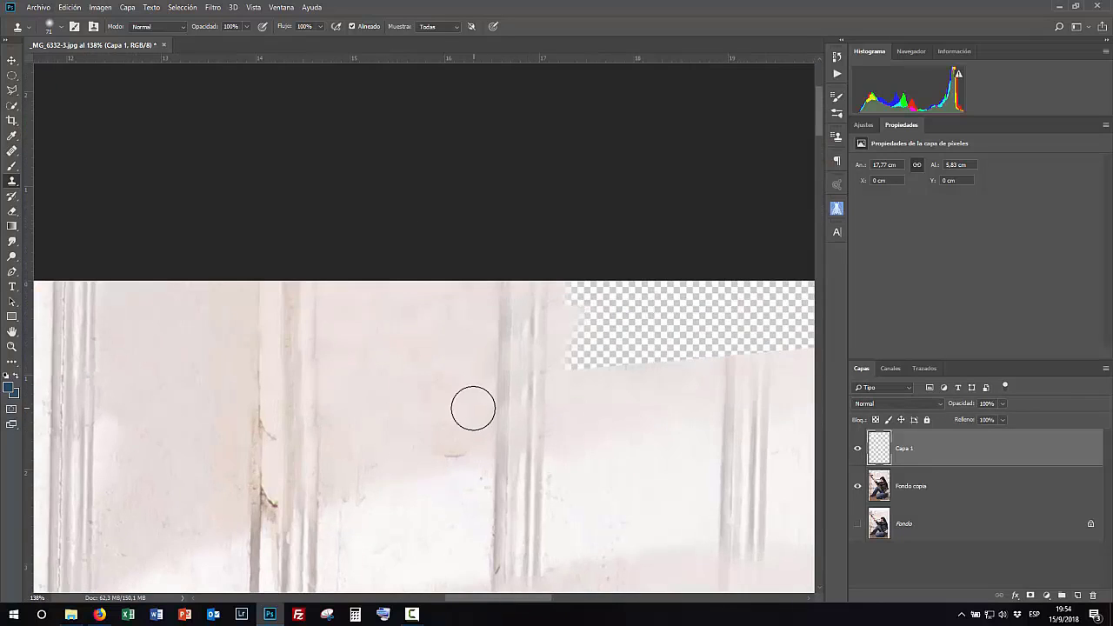
{"action": "mouse_move", "coordinate": [581, 399]}
{"action": "left_mouse_down"}
{"action": "mouse_move", "coordinate": [582, 323]}
{"action": "mouse_move", "coordinate": [591, 427]}
{"action": "mouse_move", "coordinate": [577, 363]}
{"action": "mouse_move", "coordinate": [547, 419]}
{"action": "mouse_move", "coordinate": [445, 409]}
{"action": "mouse_move", "coordinate": [541, 342]}
{"action": "mouse_move", "coordinate": [432, 344]}
{"action": "left_mouse_up"}
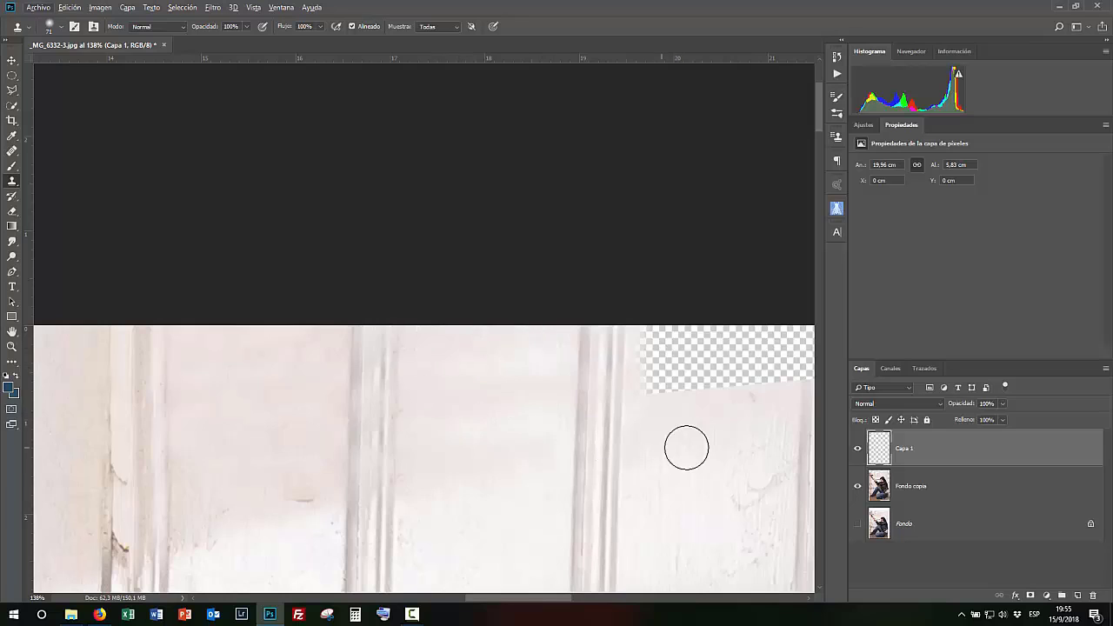
{"action": "left_click_drag", "start_coordinate": [634, 448], "coordinate": [339, 355]}
{"action": "left_click", "coordinate": [507, 376], "text": "alt"}
{"action": "mouse_move", "coordinate": [511, 282]}
{"action": "left_mouse_down"}
{"action": "mouse_move", "coordinate": [510, 255]}
{"action": "mouse_move", "coordinate": [440, 302]}
{"action": "mouse_move", "coordinate": [398, 274]}
{"action": "mouse_move", "coordinate": [393, 244]}
{"action": "left_mouse_up"}
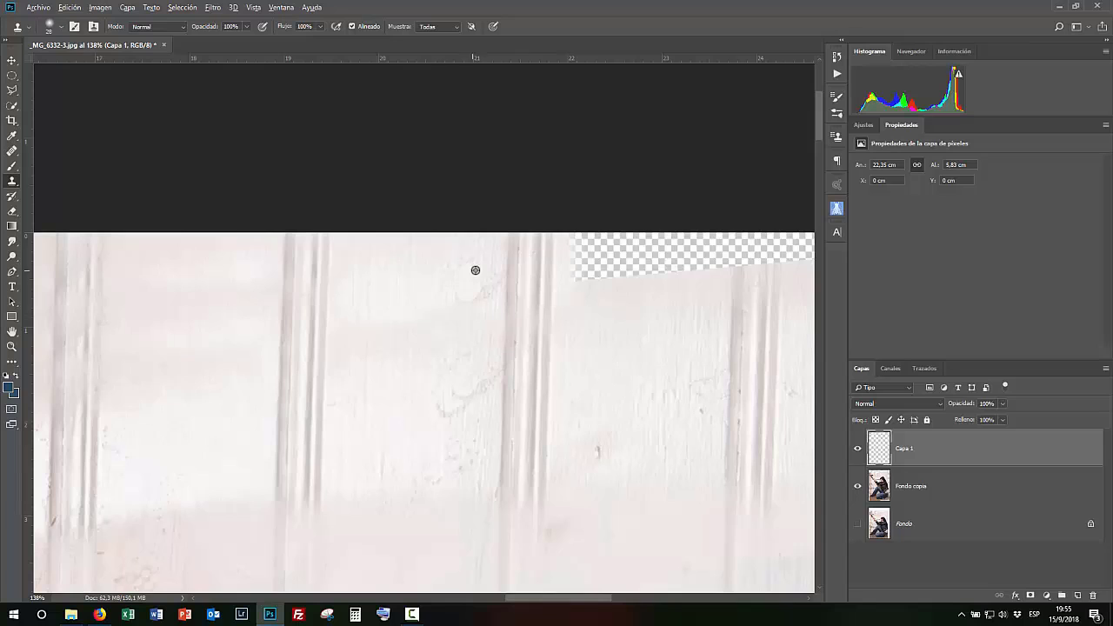
- Keep cloning the top-right strip, continuing the vertical door grooves
{"action": "left_click_drag", "start_coordinate": [706, 323], "coordinate": [449, 345]}
{"action": "left_click_drag", "start_coordinate": [454, 345], "coordinate": [473, 347]}
{"action": "left_click", "coordinate": [475, 352], "text": "alt"}
{"action": "mouse_move", "coordinate": [479, 284]}
{"action": "left_mouse_down"}
{"action": "mouse_move", "coordinate": [507, 285]}
{"action": "mouse_move", "coordinate": [458, 267]}
{"action": "mouse_move", "coordinate": [345, 304]}
{"action": "mouse_move", "coordinate": [322, 291]}
{"action": "mouse_move", "coordinate": [621, 252]}
{"action": "mouse_move", "coordinate": [747, 261]}
{"action": "left_mouse_up"}
{"action": "left_click_drag", "start_coordinate": [565, 381], "coordinate": [342, 438]}
{"action": "left_click_drag", "start_coordinate": [461, 392], "coordinate": [606, 395]}
{"action": "scroll", "coordinate": [606, 395], "scroll_direction": "up", "scroll_amount": 2}
{"action": "left_click_drag", "start_coordinate": [676, 365], "coordinate": [649, 352]}
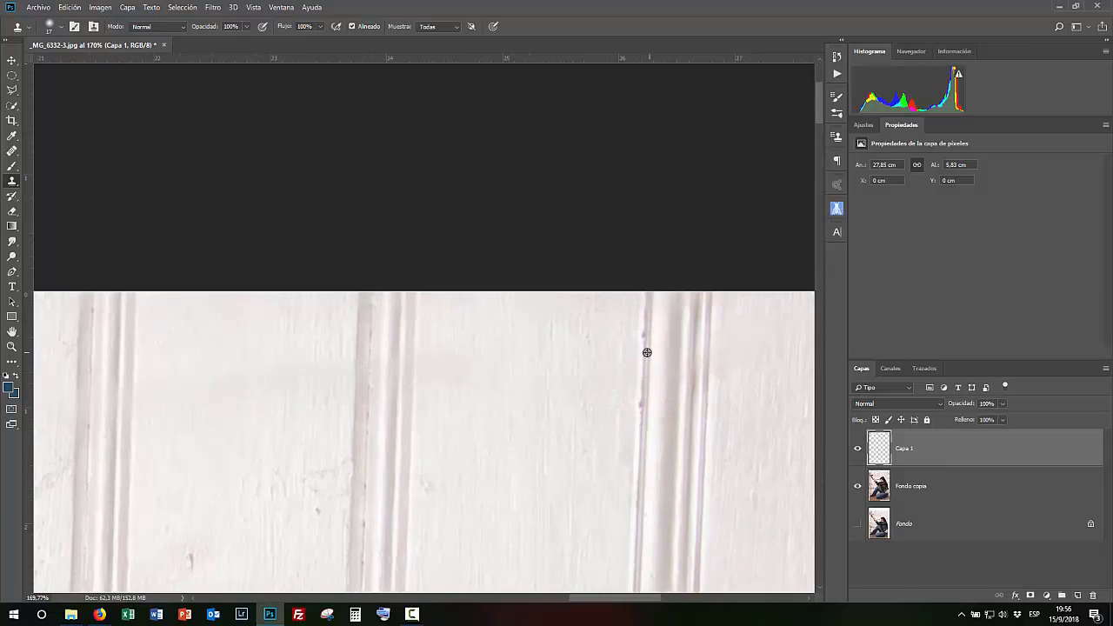
- Fill the rest of the transparent top-right corner with cloned panel texture
{"action": "scroll", "coordinate": [765, 449], "scroll_direction": "down", "scroll_amount": 10}
{"action": "left_click_drag", "start_coordinate": [631, 551], "coordinate": [588, 230]}
{"action": "left_click_drag", "start_coordinate": [393, 226], "coordinate": [561, 297]}
{"action": "scroll", "coordinate": [564, 294], "scroll_direction": "up", "scroll_amount": 10}
{"action": "left_click_drag", "start_coordinate": [604, 331], "coordinate": [284, 159]}
{"action": "left_click_drag", "start_coordinate": [713, 174], "coordinate": [348, 539]}
{"action": "left_click_drag", "start_coordinate": [739, 374], "coordinate": [321, 380]}
{"action": "left_click_drag", "start_coordinate": [605, 271], "coordinate": [370, 246]}
{"action": "scroll", "coordinate": [371, 247], "scroll_direction": "down", "scroll_amount": 10}
{"action": "scroll", "coordinate": [513, 322], "scroll_direction": "up", "scroll_amount": 6}
{"action": "left_click_drag", "start_coordinate": [543, 152], "coordinate": [500, 480]}
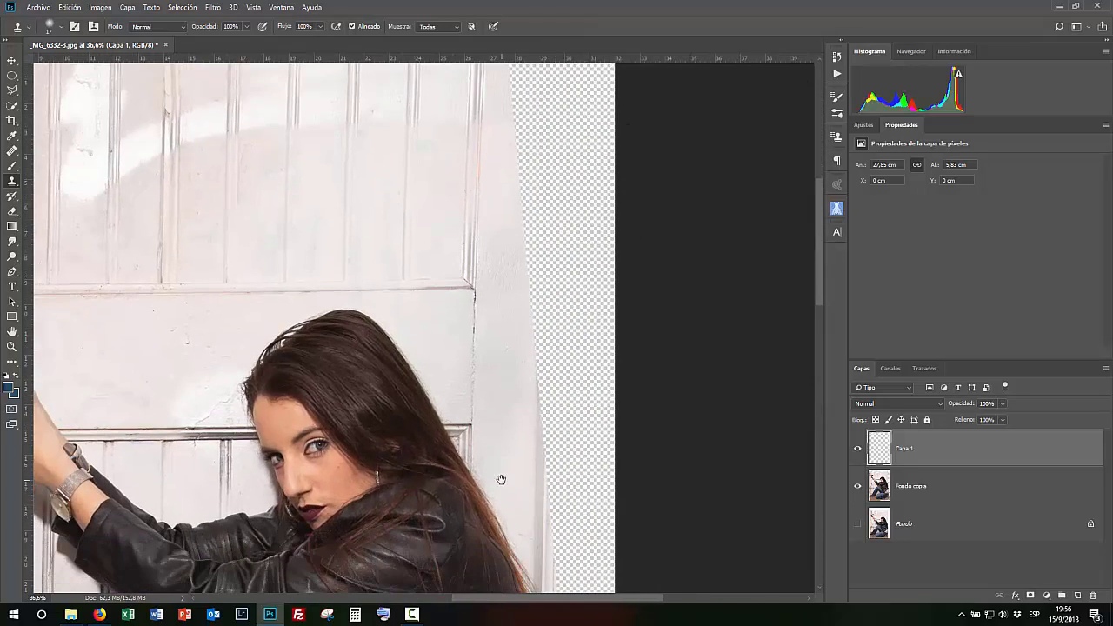
- Clone along the door's right edge and undo the last stroke
{"action": "left_click_drag", "start_coordinate": [538, 364], "coordinate": [544, 448]}
{"action": "left_click_drag", "start_coordinate": [541, 280], "coordinate": [541, 313]}
{"action": "key", "text": "ctrl+z"}
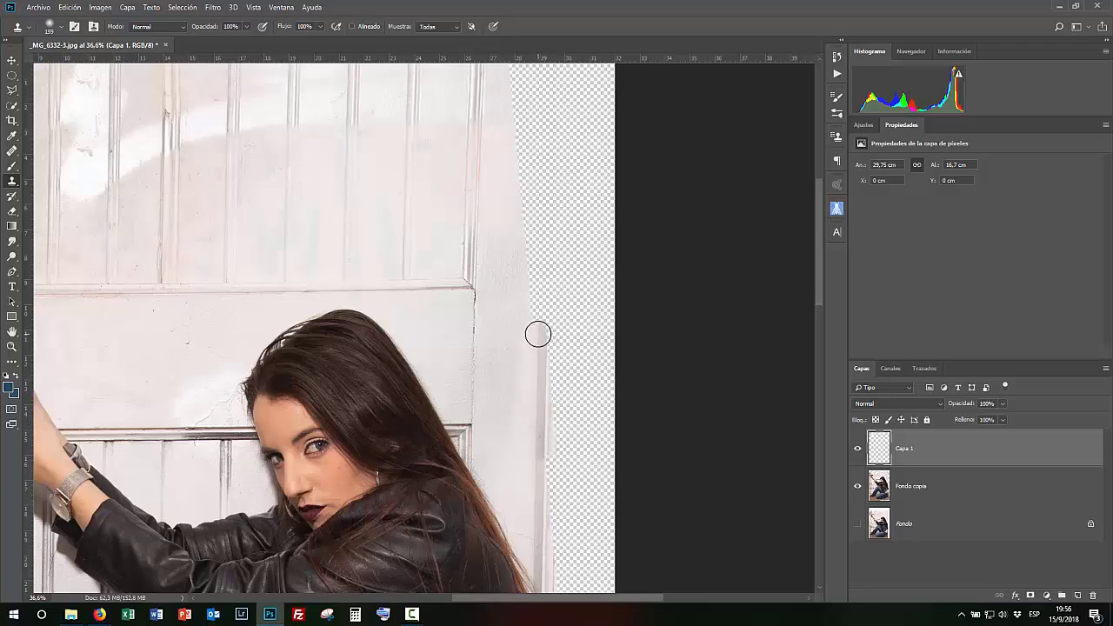
- Clone-stamp wall texture into the transparent strip along the door's right edge
{"action": "left_click", "coordinate": [536, 476], "text": "alt"}
{"action": "mouse_move", "coordinate": [547, 293]}
{"action": "left_mouse_down"}
{"action": "mouse_move", "coordinate": [519, 270]}
{"action": "mouse_move", "coordinate": [549, 158]}
{"action": "mouse_move", "coordinate": [531, 141]}
{"action": "mouse_move", "coordinate": [541, 104]}
{"action": "left_mouse_up"}
{"action": "mouse_move", "coordinate": [540, 100]}
{"action": "left_mouse_down"}
{"action": "mouse_move", "coordinate": [527, 156]}
{"action": "mouse_move", "coordinate": [539, 243]}
{"action": "mouse_move", "coordinate": [535, 194]}
{"action": "mouse_move", "coordinate": [506, 206]}
{"action": "left_mouse_up"}
{"action": "scroll", "coordinate": [551, 464], "scroll_direction": "up", "scroll_amount": 6}
{"action": "left_click_drag", "start_coordinate": [527, 392], "coordinate": [497, 393]}
{"action": "scroll", "coordinate": [521, 382], "scroll_direction": "up", "scroll_amount": 6}
{"action": "mouse_move", "coordinate": [534, 426]}
{"action": "left_mouse_down"}
{"action": "mouse_move", "coordinate": [449, 129]}
{"action": "mouse_move", "coordinate": [450, 92]}
{"action": "left_mouse_up"}
{"action": "left_click_drag", "start_coordinate": [452, 426], "coordinate": [445, 426]}
{"action": "mouse_move", "coordinate": [445, 295]}
{"action": "left_mouse_down"}
{"action": "mouse_move", "coordinate": [449, 490]}
{"action": "mouse_move", "coordinate": [428, 113]}
{"action": "left_mouse_up"}
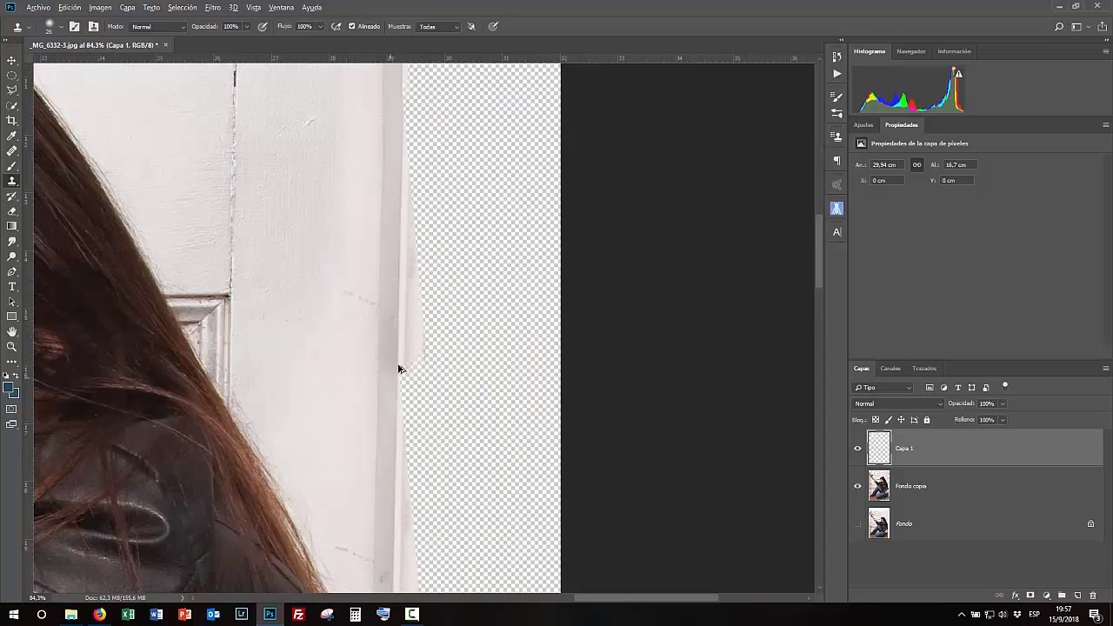
- Inspect the cloned right edge and the whole image at different zoom levels
{"action": "scroll", "coordinate": [350, 307], "scroll_direction": "up", "scroll_amount": 8}
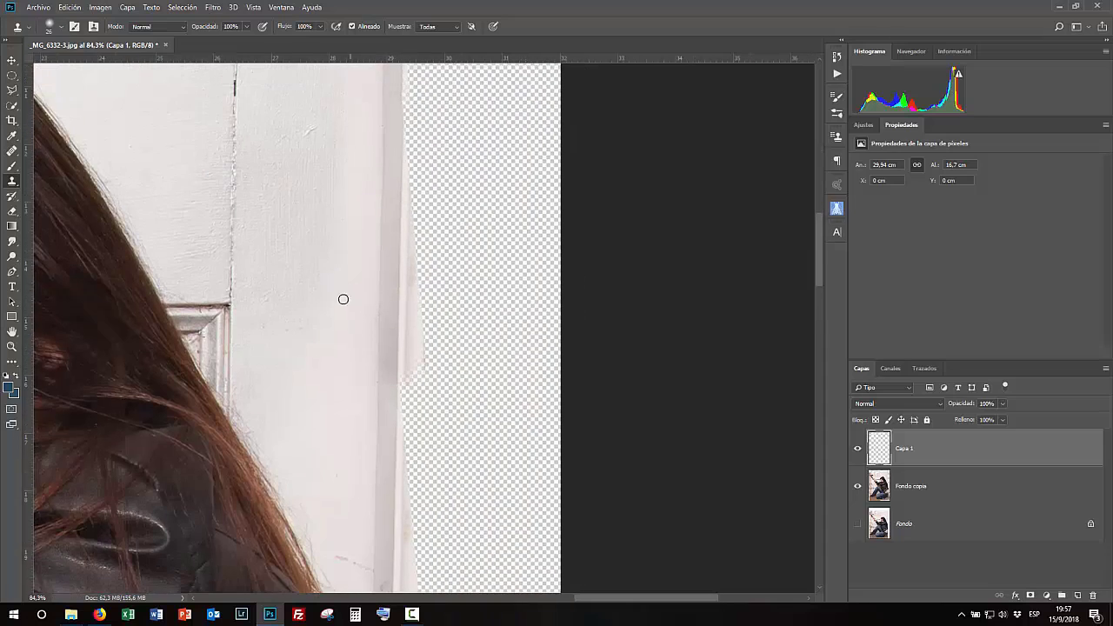
{"action": "scroll", "coordinate": [544, 189], "scroll_direction": "down", "scroll_amount": 9}
{"action": "scroll", "coordinate": [595, 248], "scroll_direction": "up", "scroll_amount": 8}
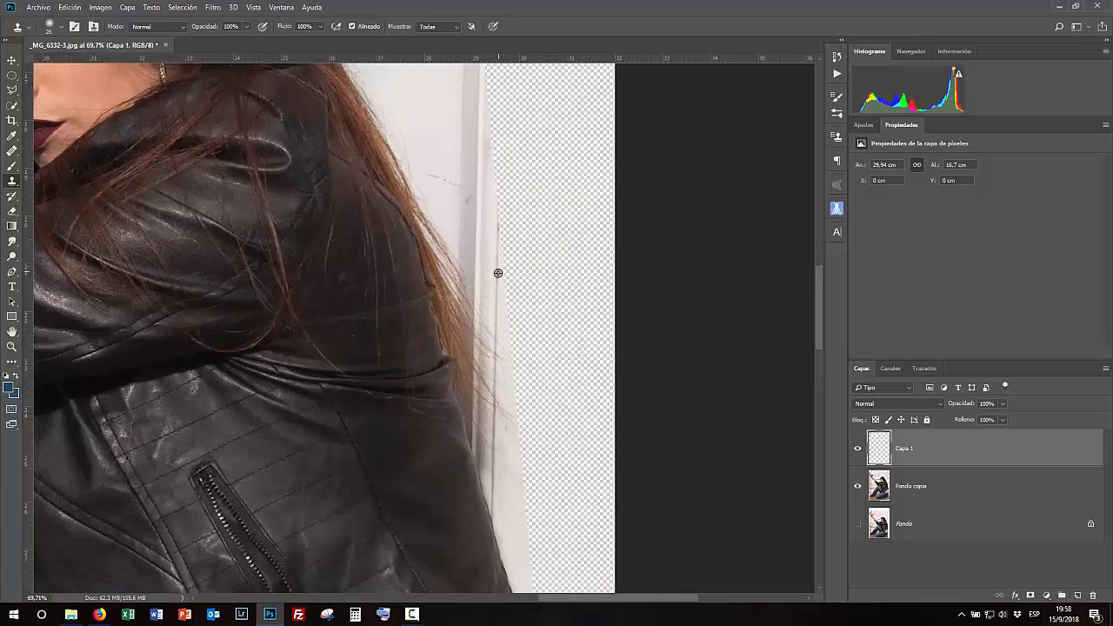
{"action": "scroll", "coordinate": [496, 285], "scroll_direction": "up", "scroll_amount": 4}
{"action": "right_click", "coordinate": [495, 330], "text": "alt"}
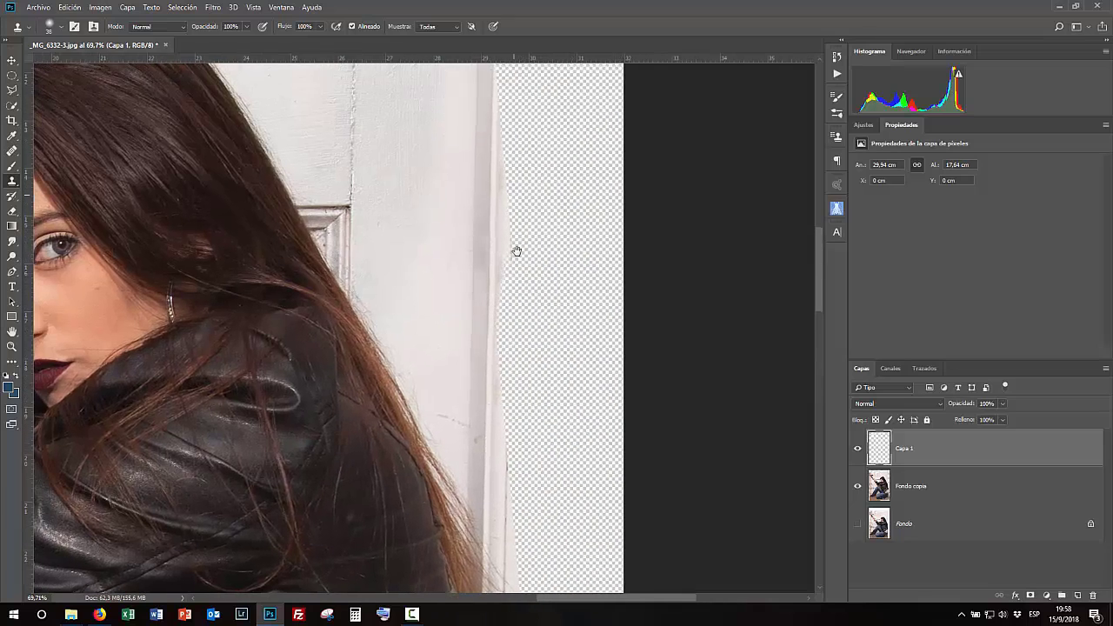
{"action": "scroll", "coordinate": [516, 371], "scroll_direction": "up", "scroll_amount": 5}
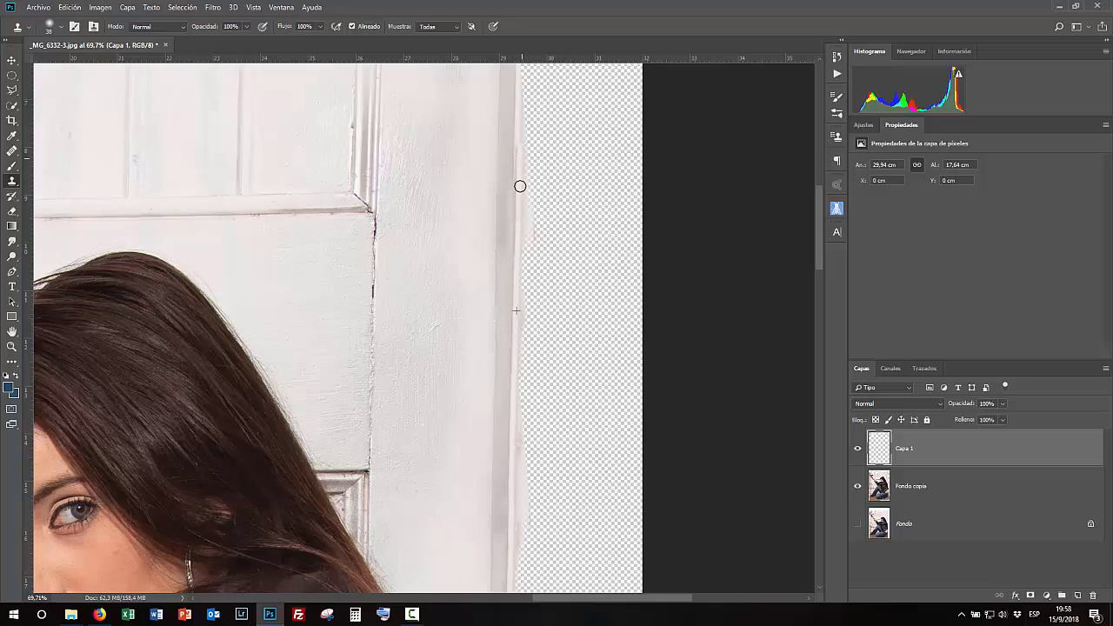
{"action": "scroll", "coordinate": [672, 308], "scroll_direction": "down", "scroll_amount": 5}
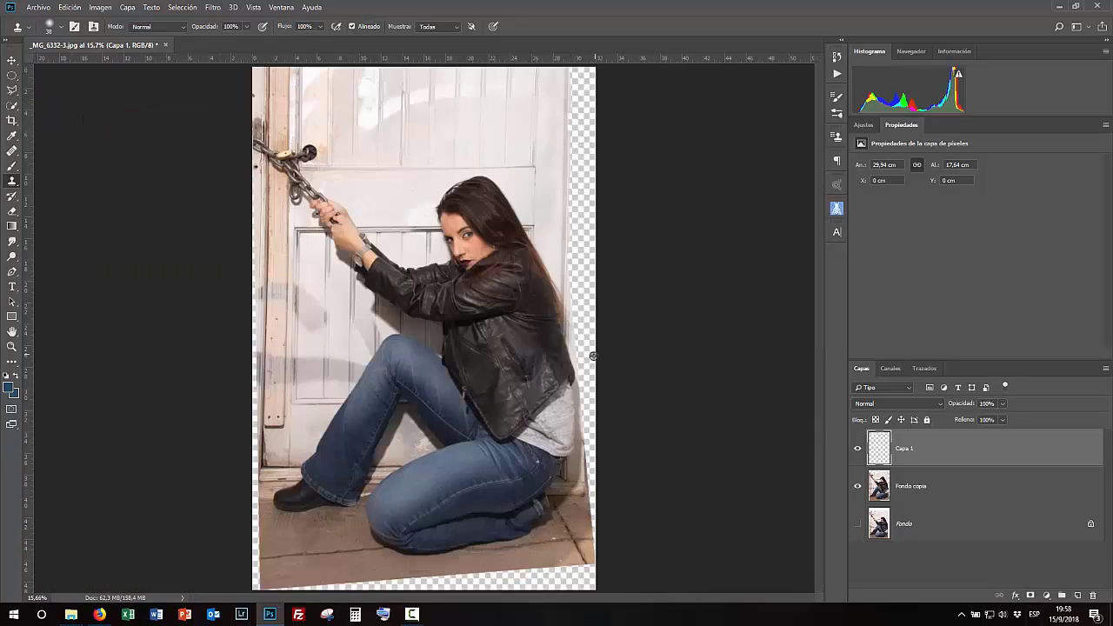
{"action": "scroll", "coordinate": [585, 498], "scroll_direction": "up", "scroll_amount": 2}
{"action": "left_click_drag", "start_coordinate": [527, 251], "coordinate": [654, 456]}
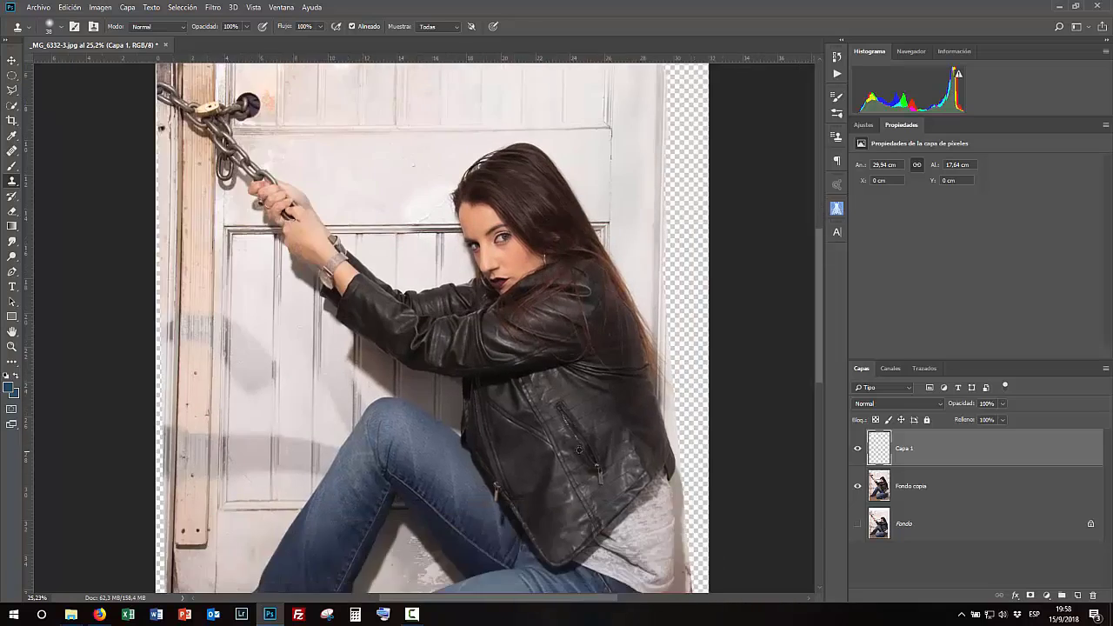
- Select the original background layer and hide the clone and corrected layers
{"action": "key", "text": "ctrl+0"}
{"action": "left_click", "coordinate": [878, 524]}
{"action": "left_click", "coordinate": [857, 486]}
{"action": "left_click", "coordinate": [857, 449]}
{"action": "key", "text": "c"}
{"action": "left_click", "coordinate": [412, 258]}
{"action": "left_click_drag", "start_coordinate": [425, 92], "coordinate": [424, 111]}
{"action": "left_click_drag", "start_coordinate": [580, 329], "coordinate": [568, 332]}
{"action": "left_click_drag", "start_coordinate": [424, 545], "coordinate": [424, 543]}
{"action": "left_click_drag", "start_coordinate": [279, 331], "coordinate": [589, 316]}
{"action": "scroll", "coordinate": [289, 326], "scroll_direction": "up", "scroll_amount": 4}
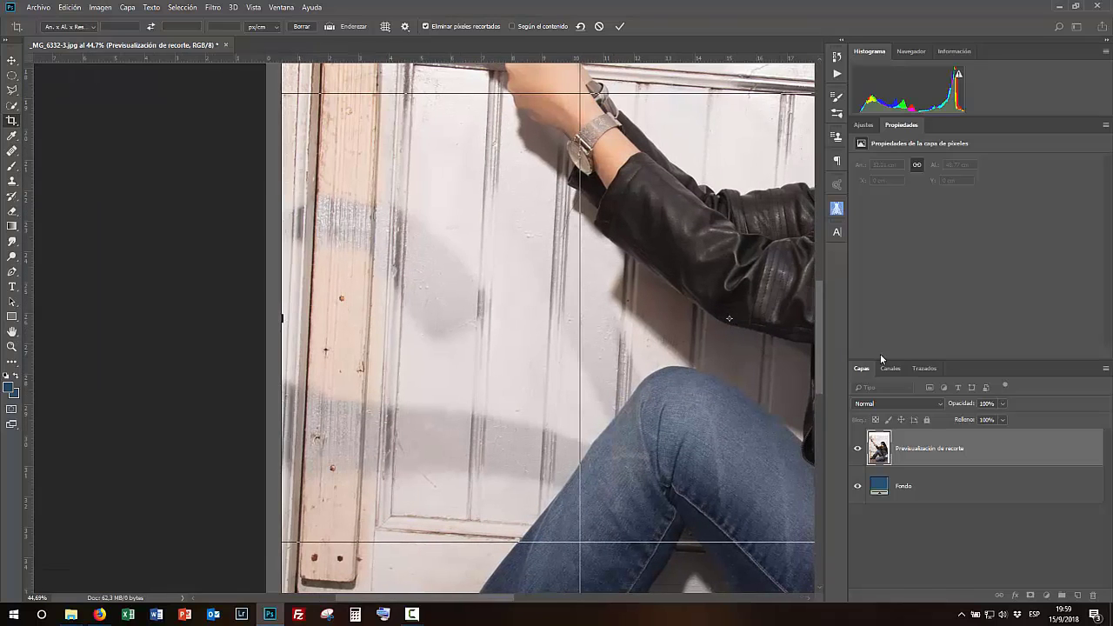
{"action": "key", "text": "Escape"}
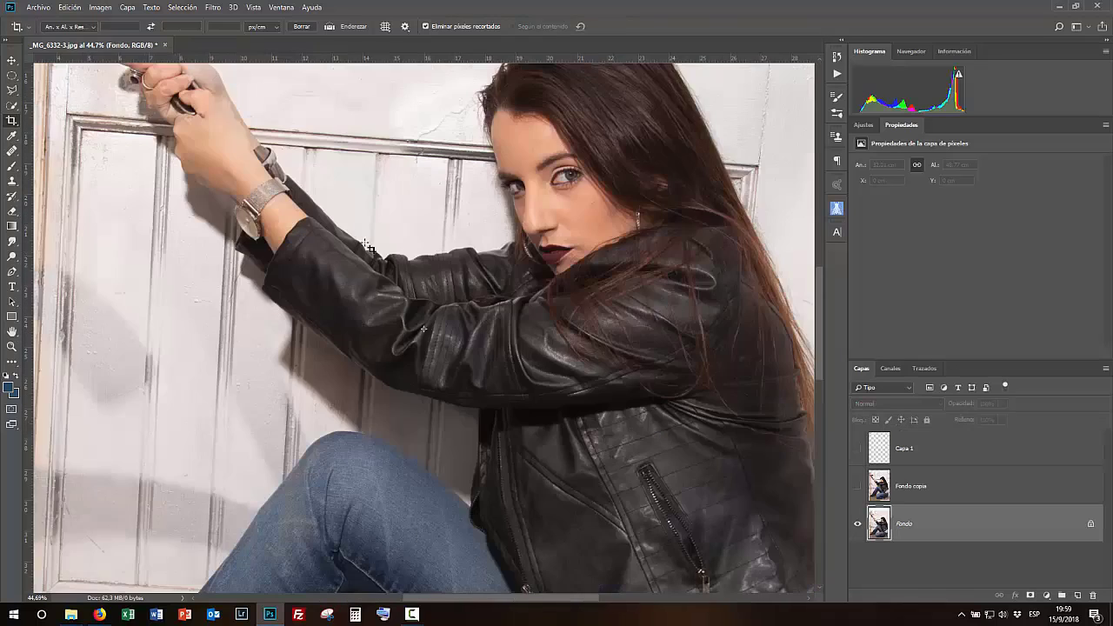
- Make a rectangular selection inside the straightened image and add a layer mask from it to the background copy layer
{"action": "key", "text": "ctrl+0"}
{"action": "key", "text": "m"}
{"action": "left_click_drag", "start_coordinate": [274, 132], "coordinate": [558, 559]}
{"action": "left_click", "coordinate": [858, 485]}
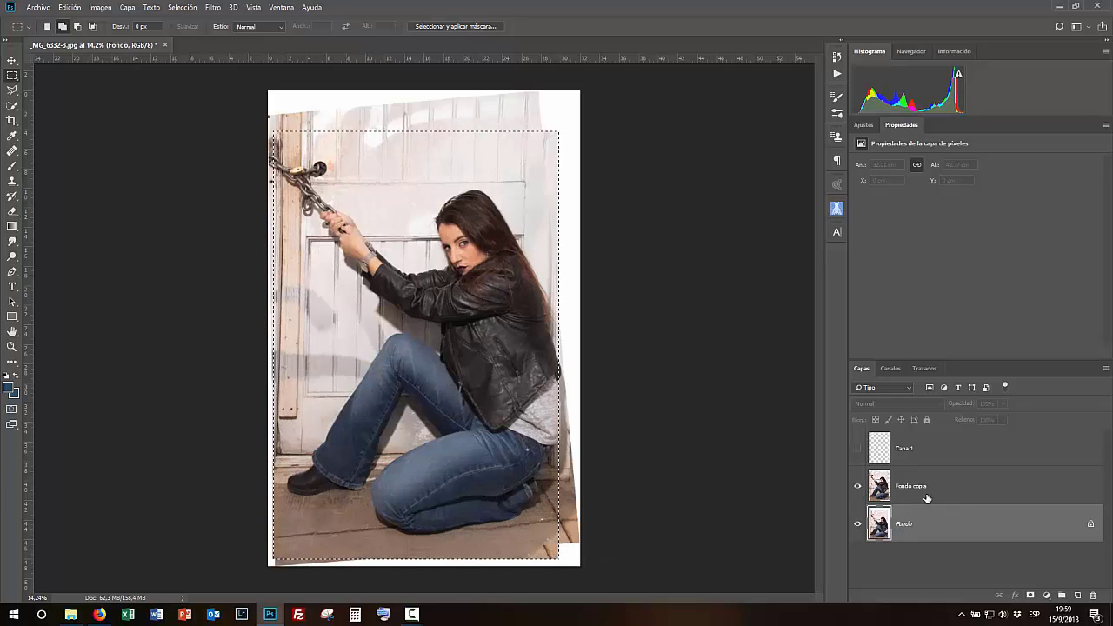
{"action": "left_click", "coordinate": [927, 498]}
{"action": "key", "text": "shift+Right"}
{"action": "key", "text": "shift+Right"}
{"action": "key", "text": "shift+Right"}
{"action": "key", "text": "shift+Right"}
{"action": "key", "text": "shift+Right"}
{"action": "key", "text": "shift+Right"}
{"action": "key", "text": "shift+Right"}
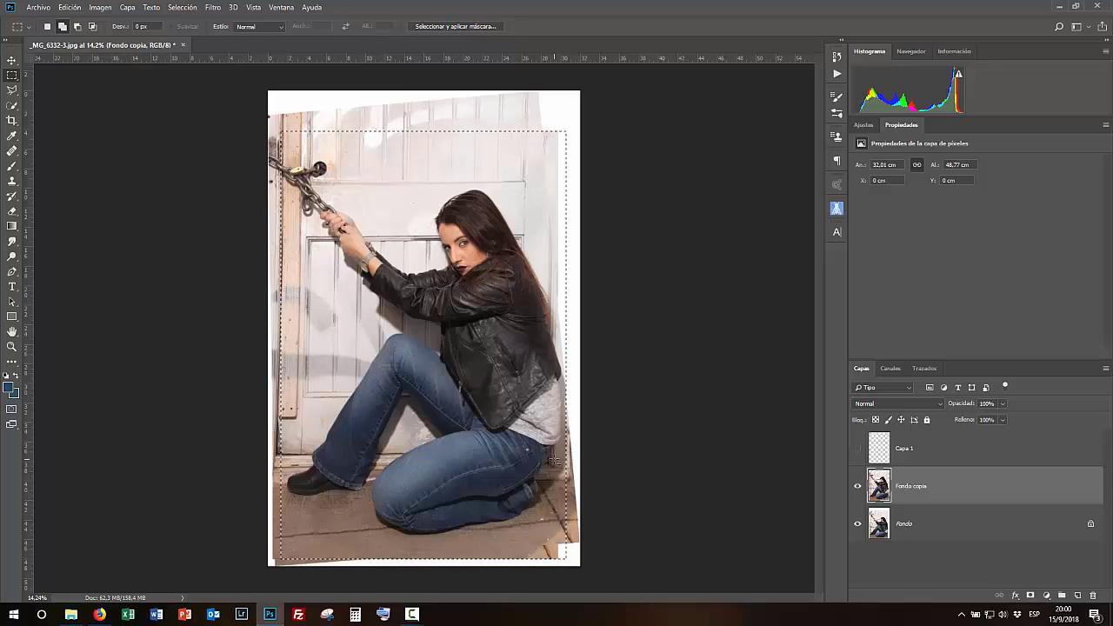
{"action": "left_click", "coordinate": [856, 524]}
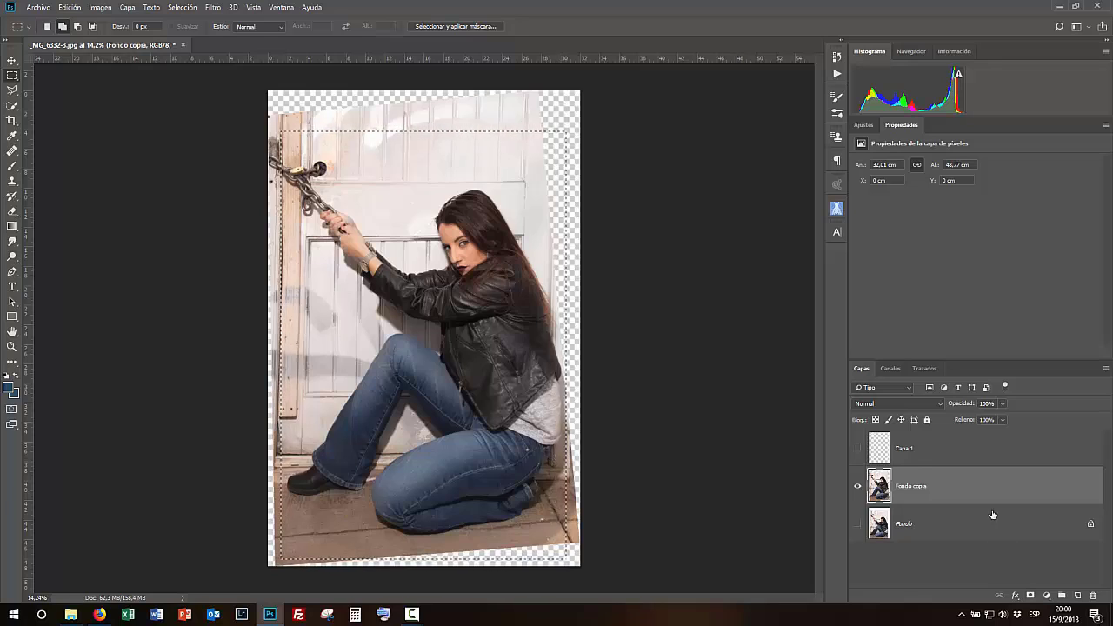
{"action": "left_click", "coordinate": [1031, 595]}
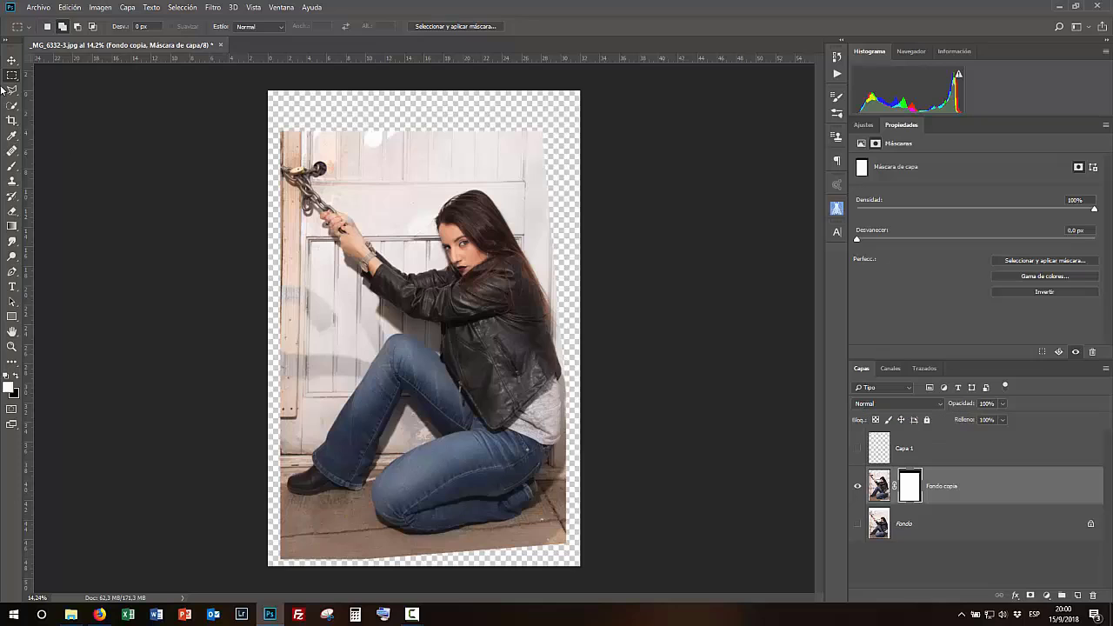
- Crop the canvas slightly inward on all four sides
{"action": "left_click", "coordinate": [12, 120]}
{"action": "left_click_drag", "start_coordinate": [423, 90], "coordinate": [421, 111]}
{"action": "left_click_drag", "start_coordinate": [268, 329], "coordinate": [274, 330]}
{"action": "left_click_drag", "start_coordinate": [425, 545], "coordinate": [426, 543]}
{"action": "left_click_drag", "start_coordinate": [574, 330], "coordinate": [567, 330]}
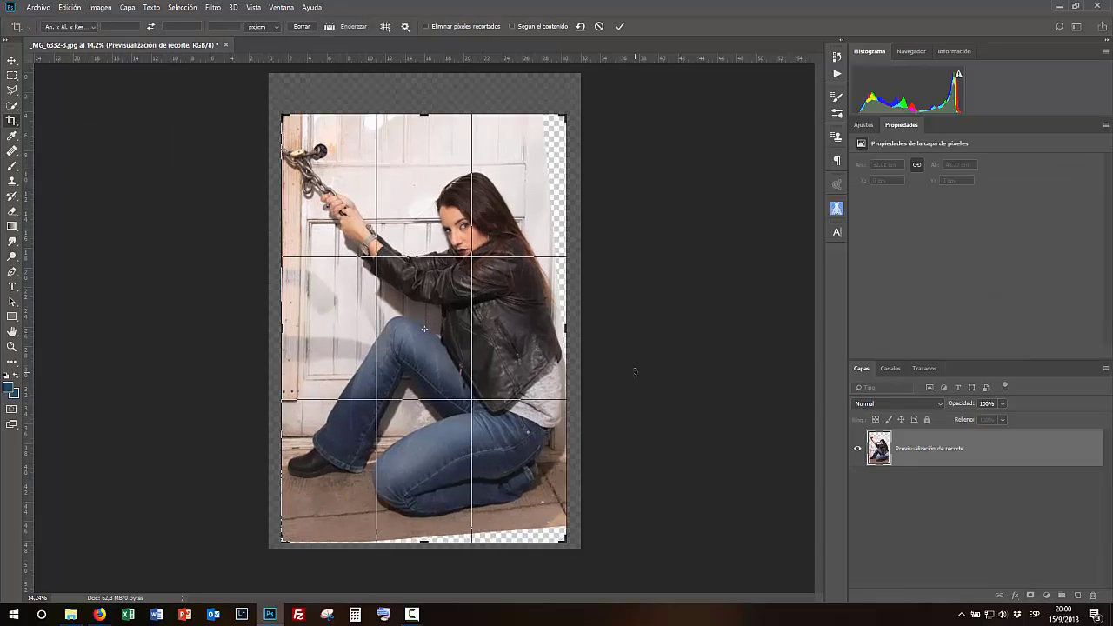
{"action": "key", "text": "Return"}
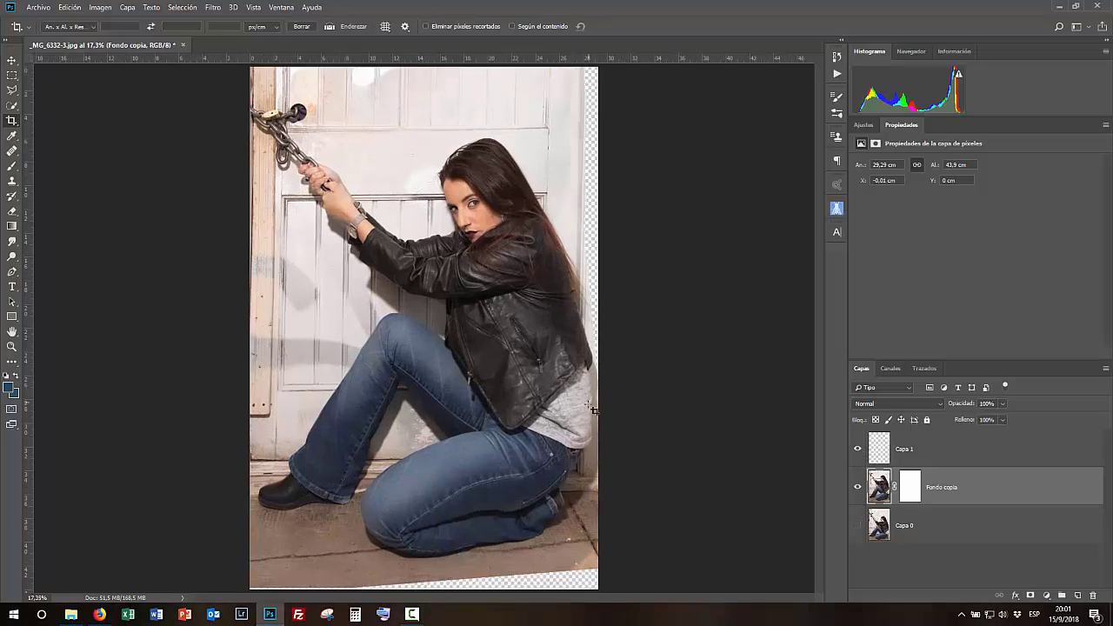
- Add a vertical guide along the door's left frame and merge the empty layer down into the corrected copy
{"action": "left_click_drag", "start_coordinate": [28, 261], "coordinate": [275, 288]}
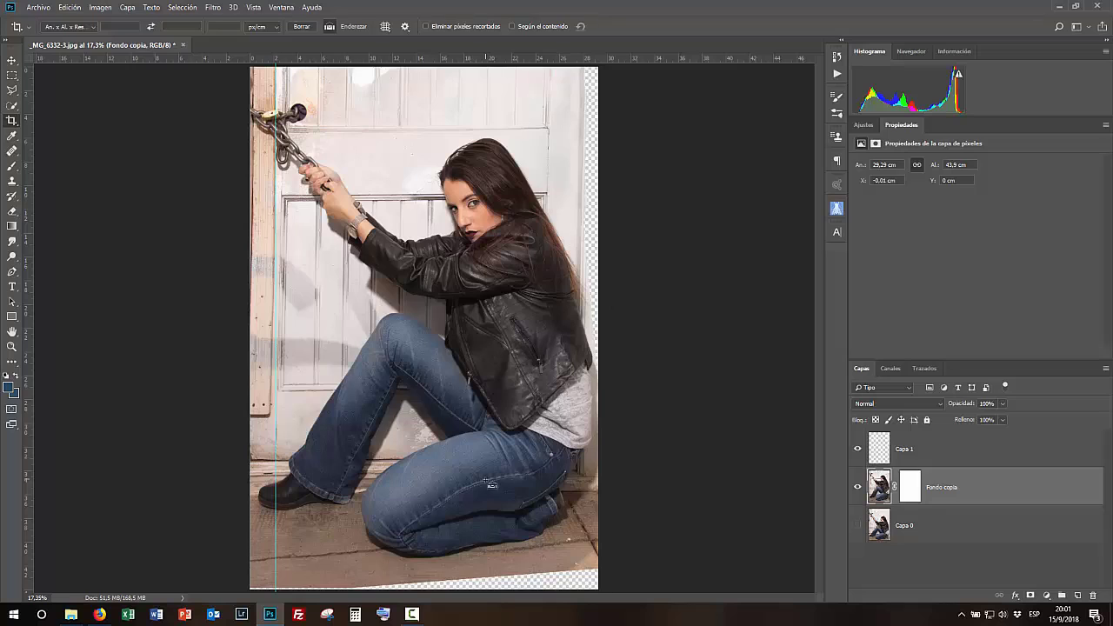
{"action": "key", "text": "ctrl+t"}
{"action": "left_click", "coordinate": [943, 455], "text": "shift"}
{"action": "key", "text": "ctrl+e"}
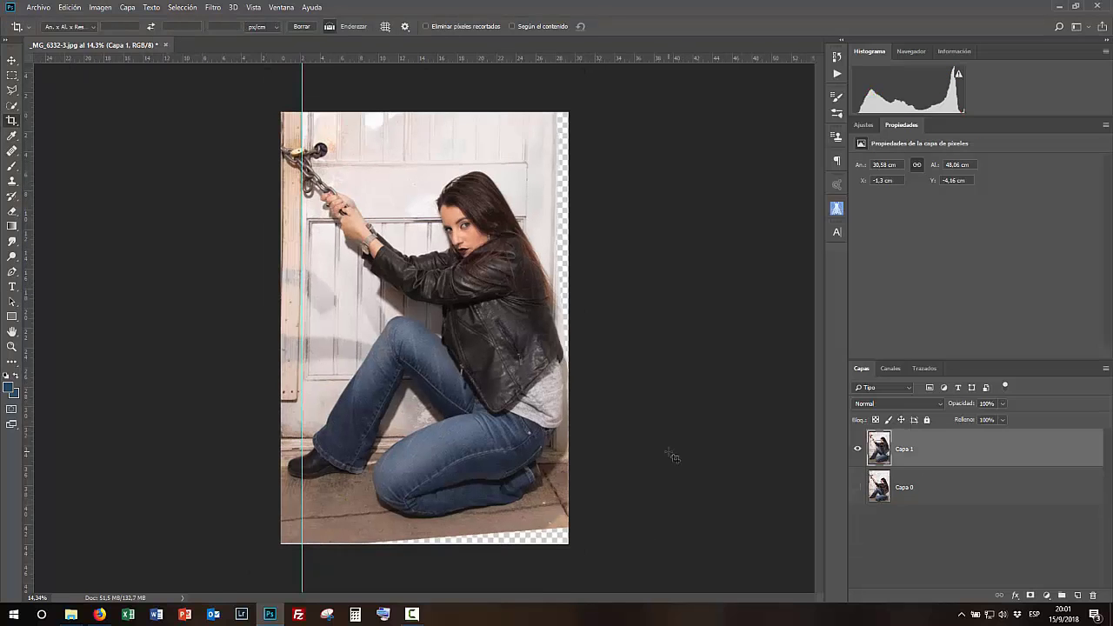
- Distort the merged layer with Free Transform so the door frame lines up with the guides, and commit
{"action": "key", "text": "ctrl+t"}
{"action": "left_click_drag", "start_coordinate": [592, 554], "coordinate": [566, 562]}
{"action": "left_click_drag", "start_coordinate": [564, 73], "coordinate": [568, 165]}
{"action": "left_click_drag", "start_coordinate": [564, 77], "coordinate": [619, 442]}
{"action": "left_click_drag", "start_coordinate": [564, 555], "coordinate": [563, 549]}
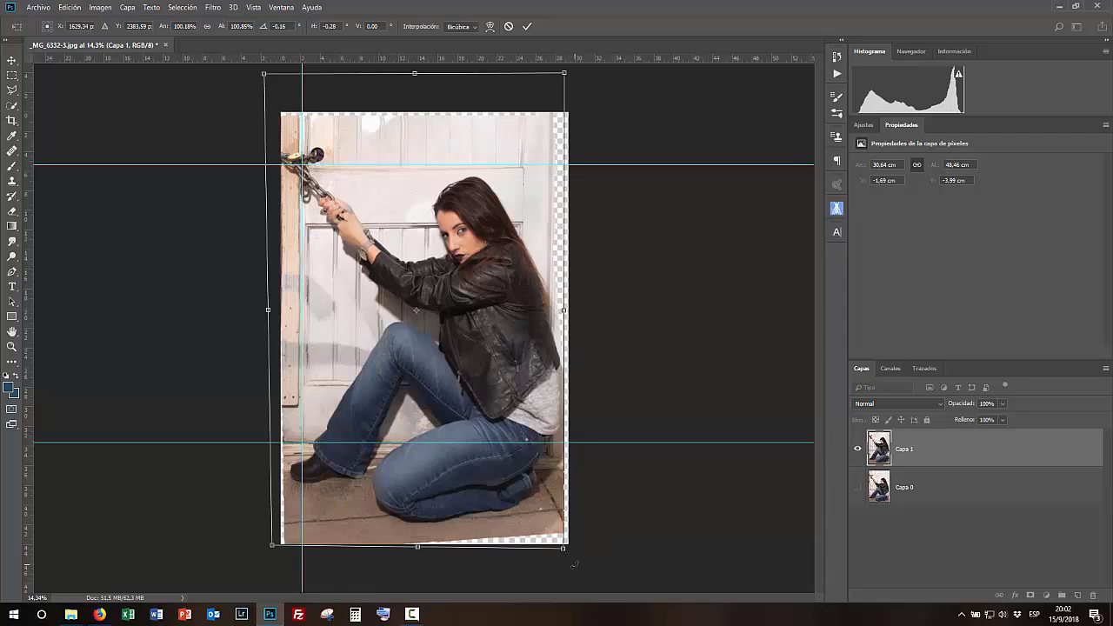
{"action": "left_click_drag", "start_coordinate": [264, 74], "coordinate": [269, 76]}
{"action": "left_click_drag", "start_coordinate": [275, 548], "coordinate": [279, 542]}
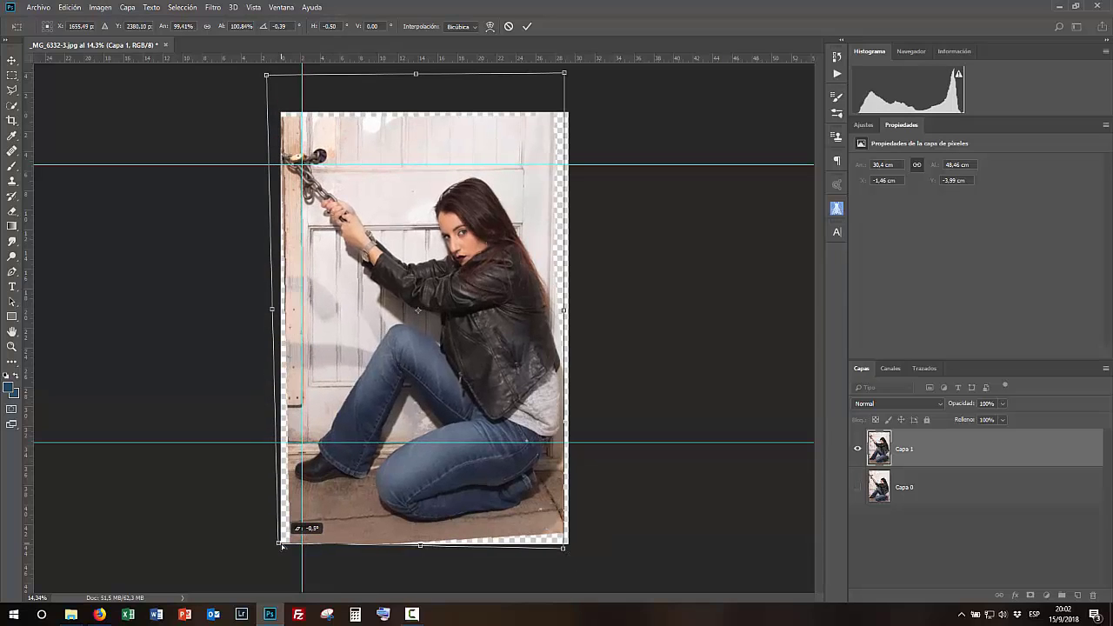
{"action": "left_click_drag", "start_coordinate": [26, 394], "coordinate": [524, 403]}
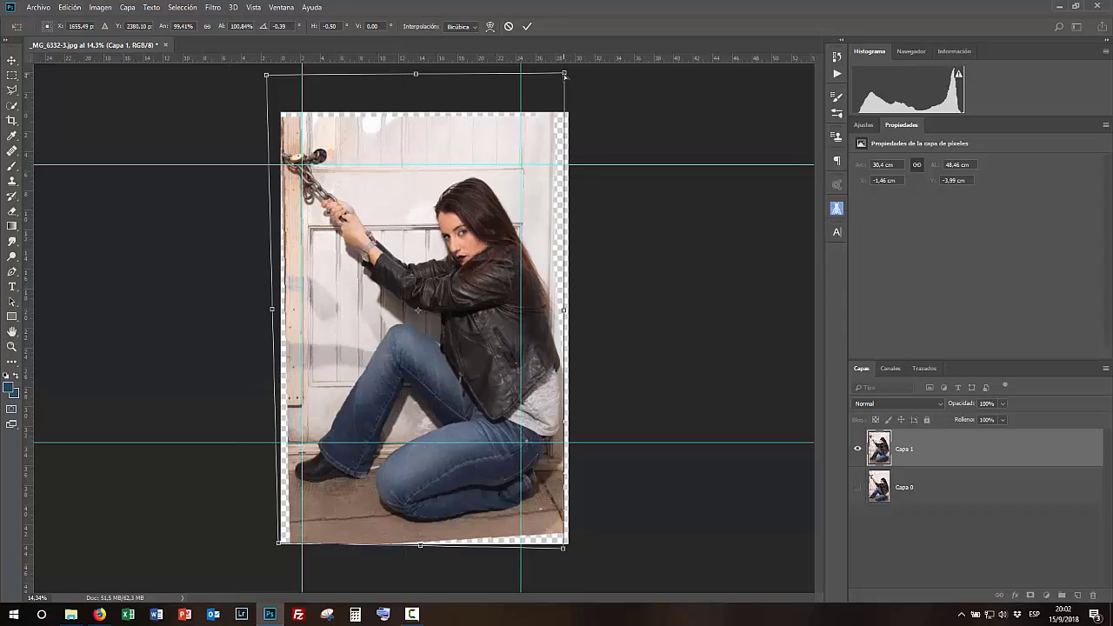
{"action": "key", "text": "Return"}
- Add a new empty layer and clone-stamp wall texture into the transparent strip along the top edge
{"action": "key", "text": "c"}
{"action": "left_click", "coordinate": [253, 7]}
{"action": "left_click", "coordinate": [272, 279]}
{"action": "scroll", "coordinate": [380, 77], "scroll_direction": "up", "scroll_amount": 14}
{"action": "left_click_drag", "start_coordinate": [226, 186], "coordinate": [513, 385]}
{"action": "left_click_drag", "start_coordinate": [653, 396], "coordinate": [217, 296]}
{"action": "left_click_drag", "start_coordinate": [751, 281], "coordinate": [462, 191]}
{"action": "left_click_drag", "start_coordinate": [476, 397], "coordinate": [573, 582]}
{"action": "scroll", "coordinate": [501, 203], "scroll_direction": "up", "scroll_amount": 7}
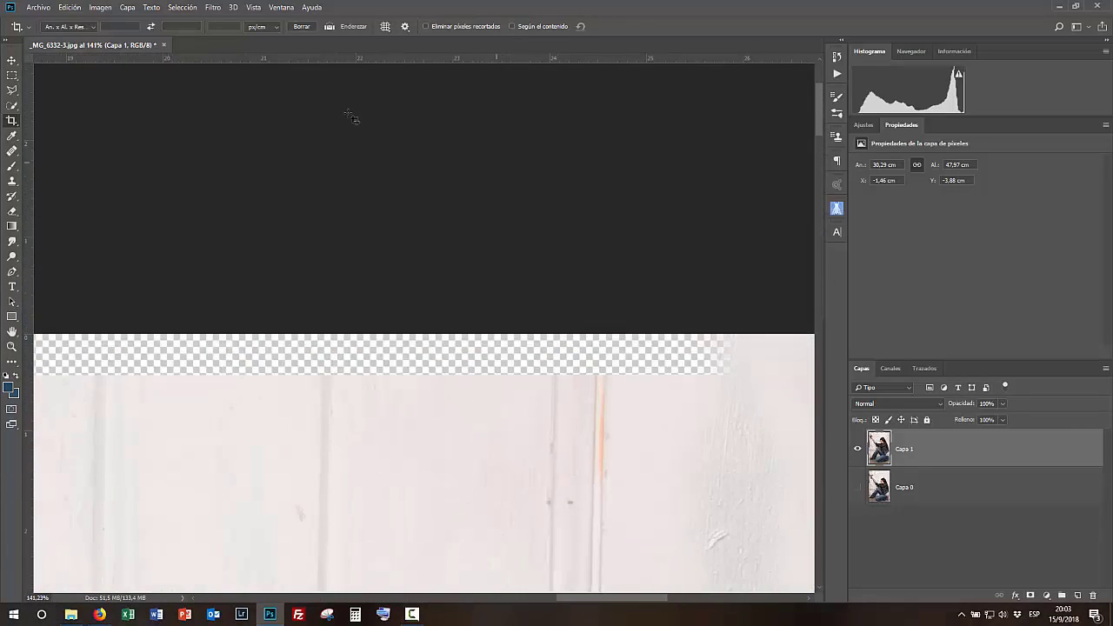
{"action": "left_click", "coordinate": [857, 486]}
{"action": "left_click", "coordinate": [913, 496]}
{"action": "left_click", "coordinate": [858, 487]}
{"action": "left_click", "coordinate": [11, 181]}
{"action": "left_click", "coordinate": [1077, 596]}
{"action": "left_click_drag", "start_coordinate": [619, 399], "coordinate": [630, 406]}
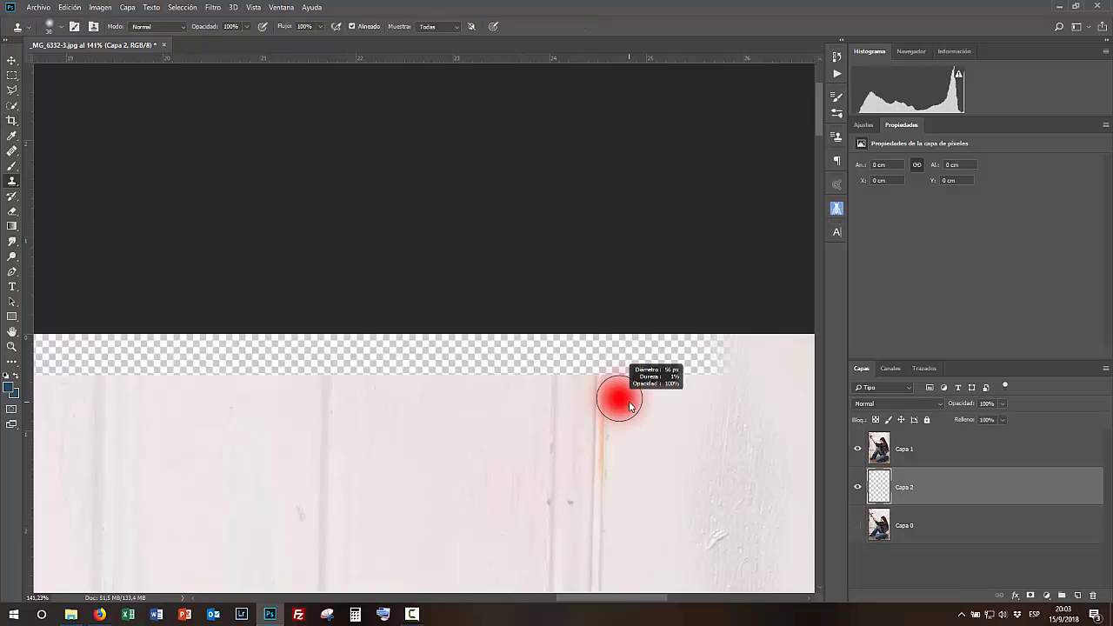
{"action": "left_click_drag", "start_coordinate": [599, 562], "coordinate": [582, 374]}
{"action": "left_click", "coordinate": [582, 374], "text": "alt"}
{"action": "left_click_drag", "start_coordinate": [579, 176], "coordinate": [665, 181]}
{"action": "left_click", "coordinate": [703, 214], "text": "alt"}
{"action": "left_click_drag", "start_coordinate": [703, 171], "coordinate": [660, 160]}
- Move the clone layer to the top of the stack, enlarge the brush and keep cloning the top strip
{"action": "key", "text": "ctrl+bracketright"}
{"action": "left_click", "coordinate": [534, 250], "text": "alt"}
{"action": "mouse_move", "coordinate": [541, 179]}
{"action": "left_mouse_down"}
{"action": "mouse_move", "coordinate": [534, 159]}
{"action": "mouse_move", "coordinate": [223, 179]}
{"action": "mouse_move", "coordinate": [80, 165]}
{"action": "left_mouse_up"}
{"action": "left_click_drag", "start_coordinate": [171, 187], "coordinate": [644, 236]}
{"action": "key", "text": "bracketright"}
{"action": "key", "text": "bracketright"}
{"action": "key", "text": "bracketright"}
{"action": "left_click", "coordinate": [328, 312], "text": "alt"}
{"action": "left_click_drag", "start_coordinate": [334, 215], "coordinate": [491, 222]}
{"action": "left_click_drag", "start_coordinate": [377, 314], "coordinate": [704, 275]}
{"action": "left_click", "coordinate": [436, 287], "text": "alt"}
{"action": "left_click_drag", "start_coordinate": [424, 180], "coordinate": [608, 172]}
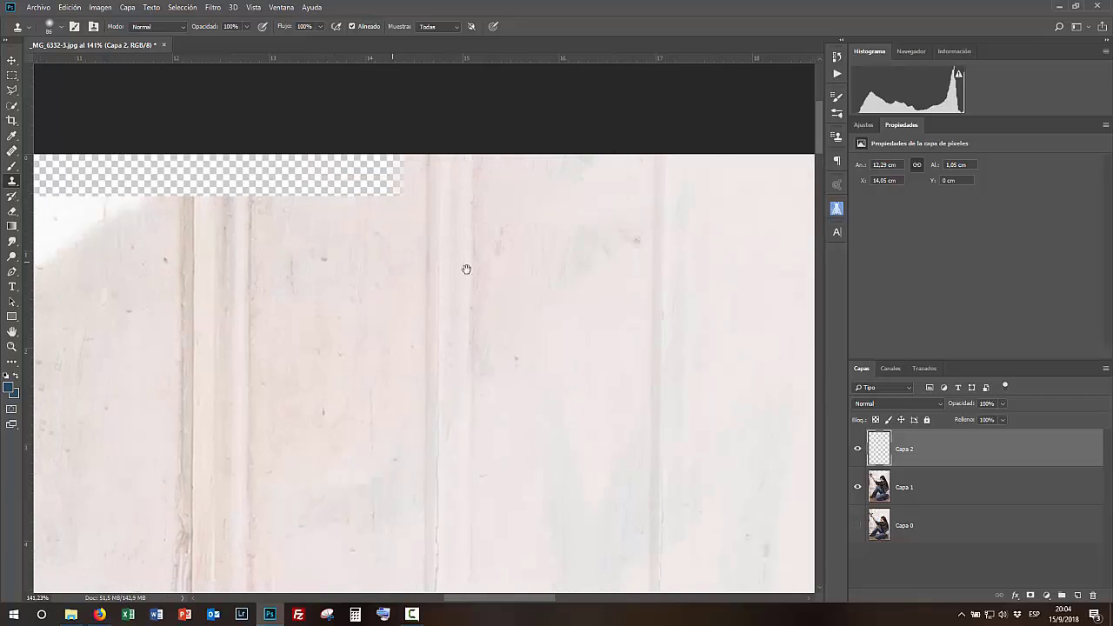
- Clone the top strip further left with a smaller brush
{"action": "left_click_drag", "start_coordinate": [385, 252], "coordinate": [655, 275]}
{"action": "left_click", "coordinate": [513, 308], "text": "alt"}
{"action": "mouse_move", "coordinate": [514, 211]}
{"action": "left_mouse_down"}
{"action": "mouse_move", "coordinate": [657, 212]}
{"action": "mouse_move", "coordinate": [440, 215]}
{"action": "mouse_move", "coordinate": [409, 196]}
{"action": "left_mouse_up"}
{"action": "key", "text": "bracketleft"}
{"action": "key", "text": "bracketleft"}
{"action": "key", "text": "bracketleft"}
{"action": "key", "text": "bracketleft"}
{"action": "mouse_move", "coordinate": [284, 222]}
{"action": "left_mouse_down"}
{"action": "mouse_move", "coordinate": [281, 186]}
{"action": "mouse_move", "coordinate": [326, 202]}
{"action": "mouse_move", "coordinate": [374, 193]}
{"action": "mouse_move", "coordinate": [350, 179]}
{"action": "left_mouse_up"}
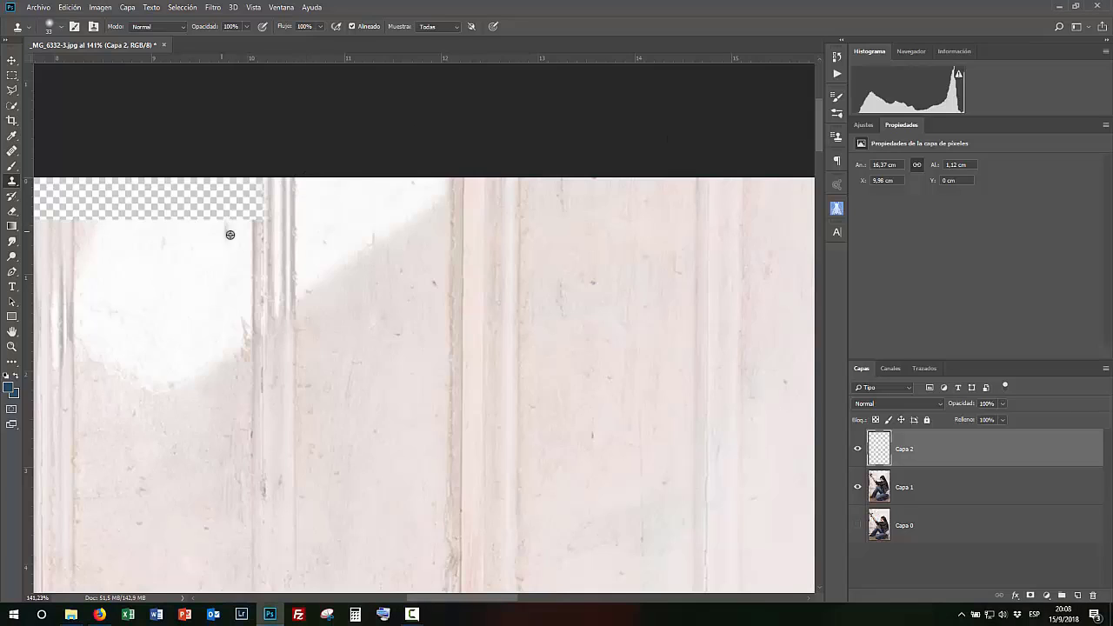
{"action": "mouse_move", "coordinate": [251, 219]}
{"action": "left_mouse_down"}
{"action": "mouse_move", "coordinate": [256, 186]}
{"action": "mouse_move", "coordinate": [126, 243]}
{"action": "mouse_move", "coordinate": [449, 270]}
{"action": "mouse_move", "coordinate": [492, 252]}
{"action": "mouse_move", "coordinate": [507, 258]}
{"action": "mouse_move", "coordinate": [549, 228]}
{"action": "left_mouse_up"}
{"action": "left_click", "coordinate": [460, 276], "text": "alt"}
{"action": "right_click", "coordinate": [500, 301], "text": "alt"}
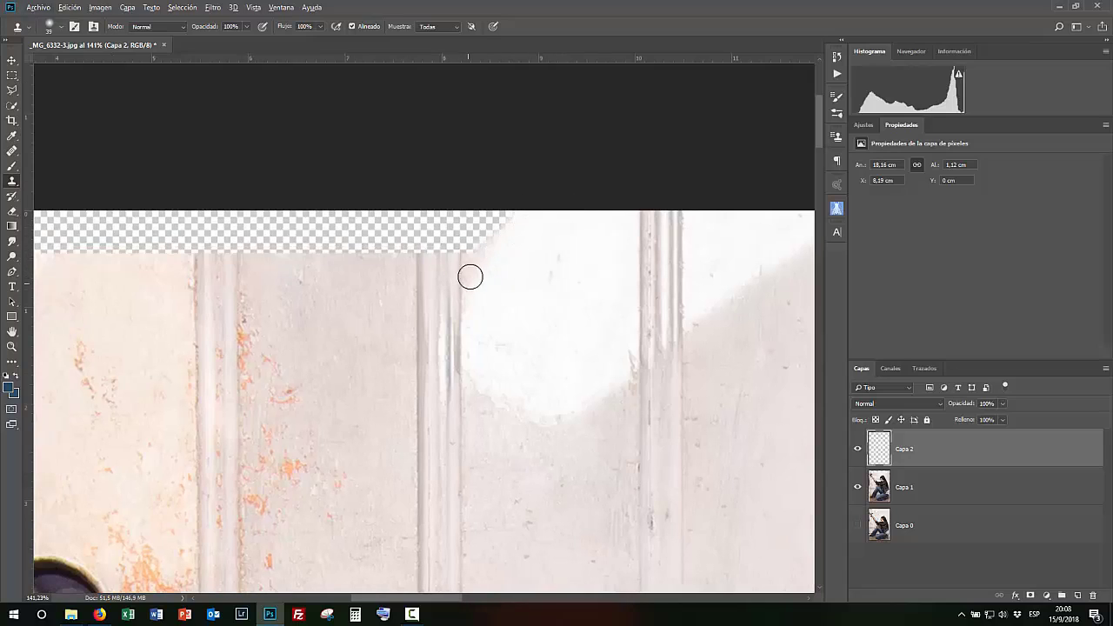
- Clone the door frame texture into the top-left corner of the strip
{"action": "mouse_move", "coordinate": [460, 252]}
{"action": "left_mouse_down"}
{"action": "mouse_move", "coordinate": [482, 225]}
{"action": "mouse_move", "coordinate": [477, 210]}
{"action": "mouse_move", "coordinate": [396, 220]}
{"action": "mouse_move", "coordinate": [363, 291]}
{"action": "mouse_move", "coordinate": [341, 265]}
{"action": "mouse_move", "coordinate": [322, 330]}
{"action": "mouse_move", "coordinate": [348, 252]}
{"action": "mouse_move", "coordinate": [242, 270]}
{"action": "mouse_move", "coordinate": [235, 214]}
{"action": "mouse_move", "coordinate": [310, 259]}
{"action": "mouse_move", "coordinate": [269, 223]}
{"action": "mouse_move", "coordinate": [582, 223]}
{"action": "left_mouse_up"}
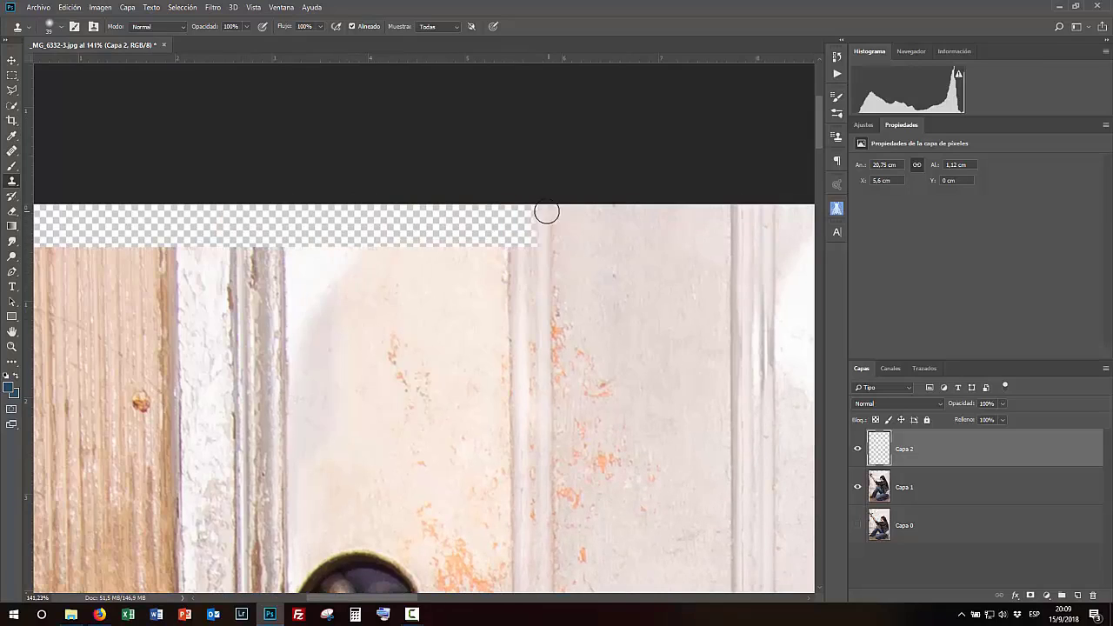
{"action": "mouse_move", "coordinate": [531, 248]}
{"action": "left_mouse_down"}
{"action": "mouse_move", "coordinate": [530, 209]}
{"action": "mouse_move", "coordinate": [509, 255]}
{"action": "mouse_move", "coordinate": [514, 220]}
{"action": "mouse_move", "coordinate": [478, 209]}
{"action": "left_mouse_up"}
{"action": "mouse_move", "coordinate": [361, 253]}
{"action": "left_mouse_down"}
{"action": "mouse_move", "coordinate": [393, 219]}
{"action": "mouse_move", "coordinate": [372, 210]}
{"action": "mouse_move", "coordinate": [431, 209]}
{"action": "left_mouse_up"}
{"action": "mouse_move", "coordinate": [281, 248]}
{"action": "left_mouse_down"}
{"action": "mouse_move", "coordinate": [300, 237]}
{"action": "mouse_move", "coordinate": [611, 218]}
{"action": "left_mouse_up"}
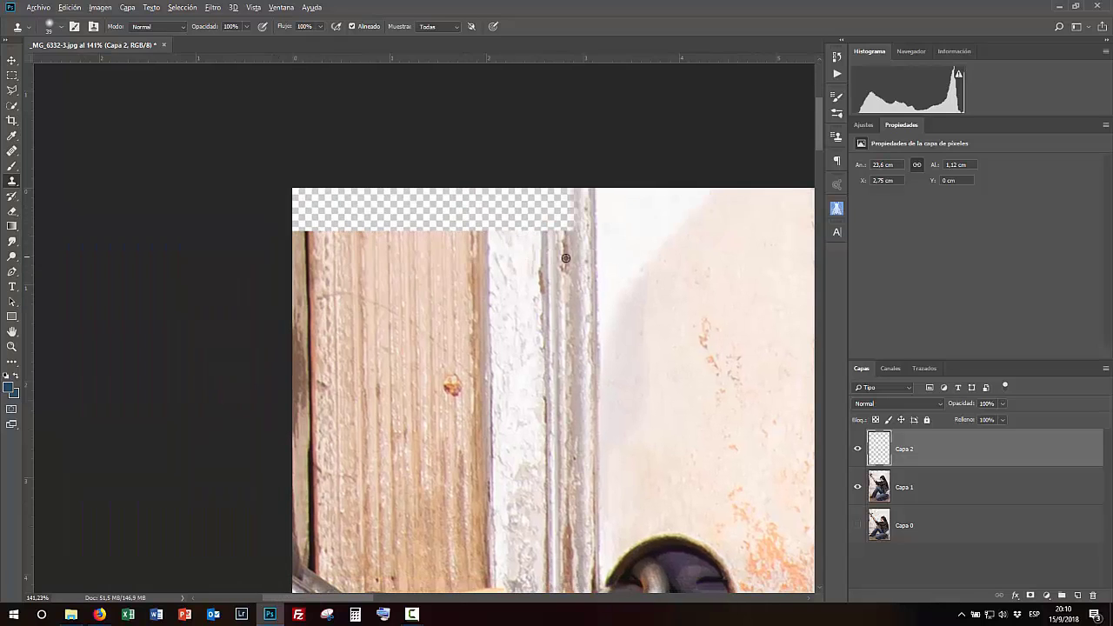
{"action": "left_click", "coordinate": [539, 246], "text": "alt"}
{"action": "mouse_move", "coordinate": [541, 232]}
{"action": "left_mouse_down"}
{"action": "mouse_move", "coordinate": [548, 185]}
{"action": "mouse_move", "coordinate": [487, 232]}
{"action": "mouse_move", "coordinate": [479, 195]}
{"action": "mouse_move", "coordinate": [453, 222]}
{"action": "mouse_move", "coordinate": [411, 234]}
{"action": "mouse_move", "coordinate": [350, 207]}
{"action": "mouse_move", "coordinate": [315, 211]}
{"action": "left_mouse_up"}
{"action": "left_click", "coordinate": [487, 294], "text": "alt"}
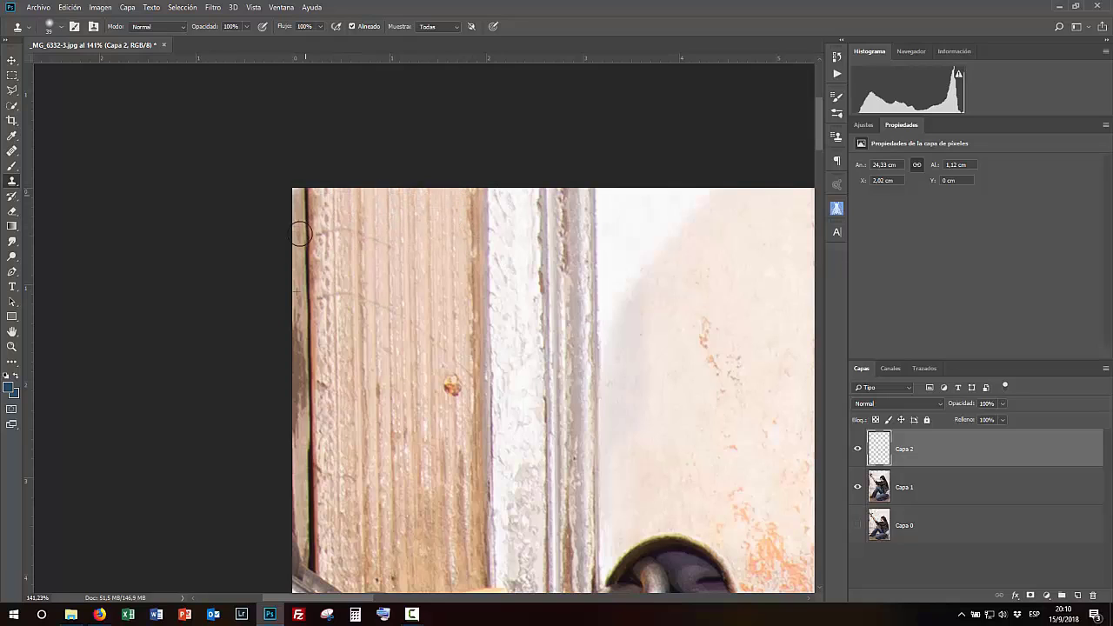
- Clone the door frame wood into the transparent strip along the left edge
{"action": "left_click_drag", "start_coordinate": [452, 557], "coordinate": [549, 353]}
{"action": "left_click_drag", "start_coordinate": [522, 557], "coordinate": [599, 391]}
{"action": "left_click_drag", "start_coordinate": [599, 557], "coordinate": [540, 260]}
{"action": "scroll", "coordinate": [551, 460], "scroll_direction": "down", "scroll_amount": 9}
{"action": "left_click_drag", "start_coordinate": [509, 103], "coordinate": [498, 238]}
{"action": "left_click_drag", "start_coordinate": [509, 463], "coordinate": [544, 136]}
{"action": "right_click", "coordinate": [530, 266], "text": "alt"}
{"action": "left_click_drag", "start_coordinate": [527, 249], "coordinate": [525, 395]}
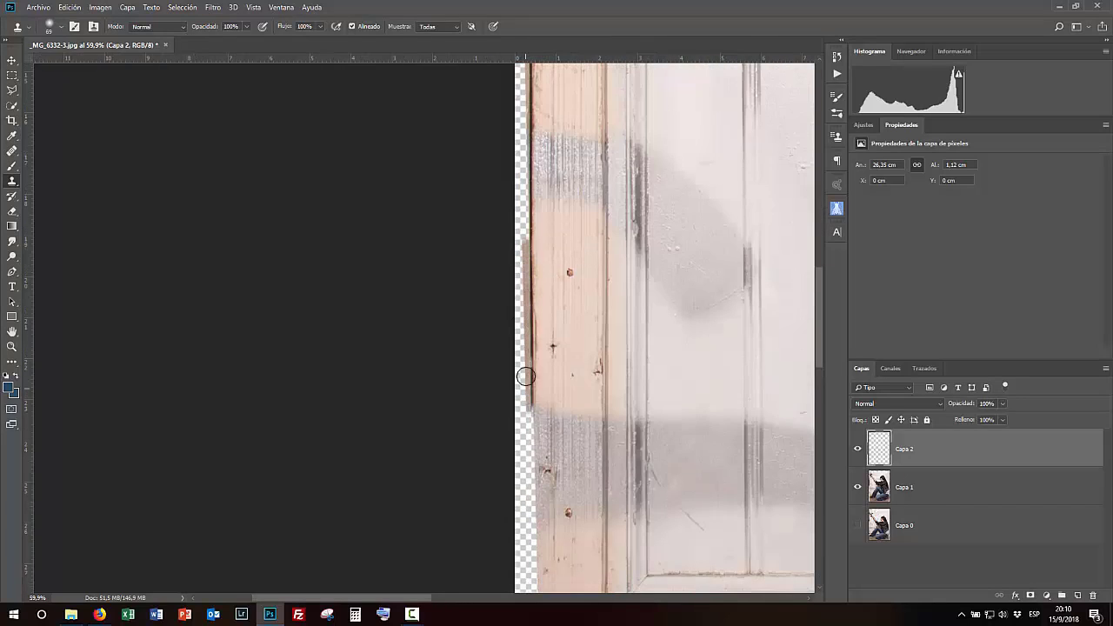
{"action": "mouse_move", "coordinate": [525, 211]}
{"action": "left_mouse_down"}
{"action": "mouse_move", "coordinate": [528, 549]}
{"action": "mouse_move", "coordinate": [510, 320]}
{"action": "left_mouse_up"}
{"action": "left_click_drag", "start_coordinate": [504, 362], "coordinate": [510, 433]}
{"action": "scroll", "coordinate": [510, 472], "scroll_direction": "up", "scroll_amount": 10}
{"action": "left_click_drag", "start_coordinate": [511, 381], "coordinate": [524, 402]}
{"action": "right_click", "coordinate": [566, 407], "text": "alt"}
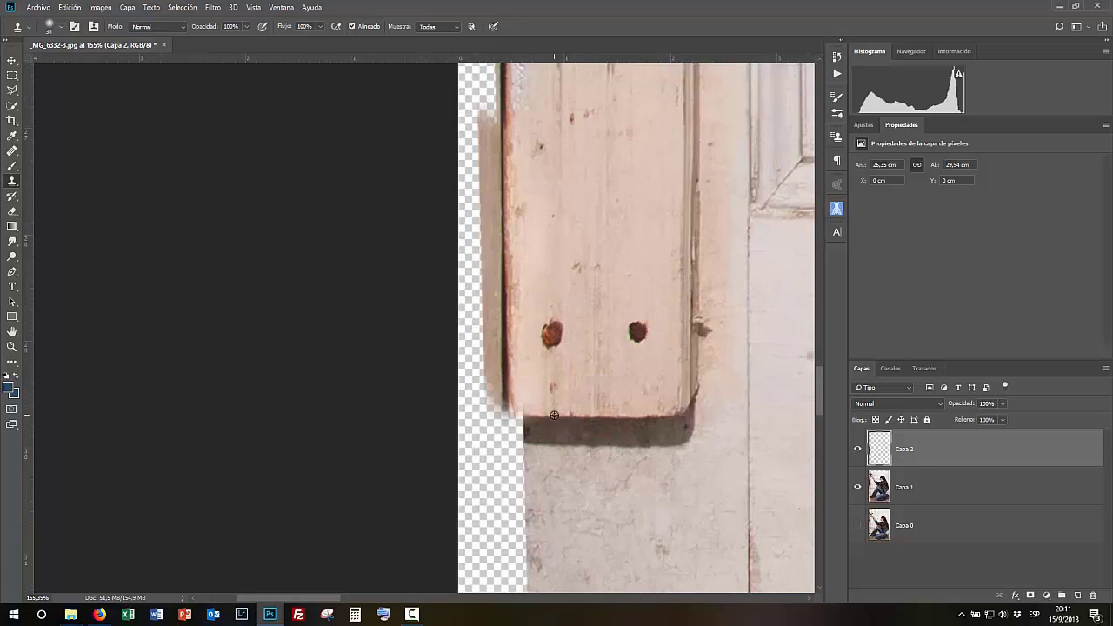
{"action": "right_click", "coordinate": [522, 406], "text": "alt"}
{"action": "scroll", "coordinate": [492, 406], "scroll_direction": "down", "scroll_amount": 12}
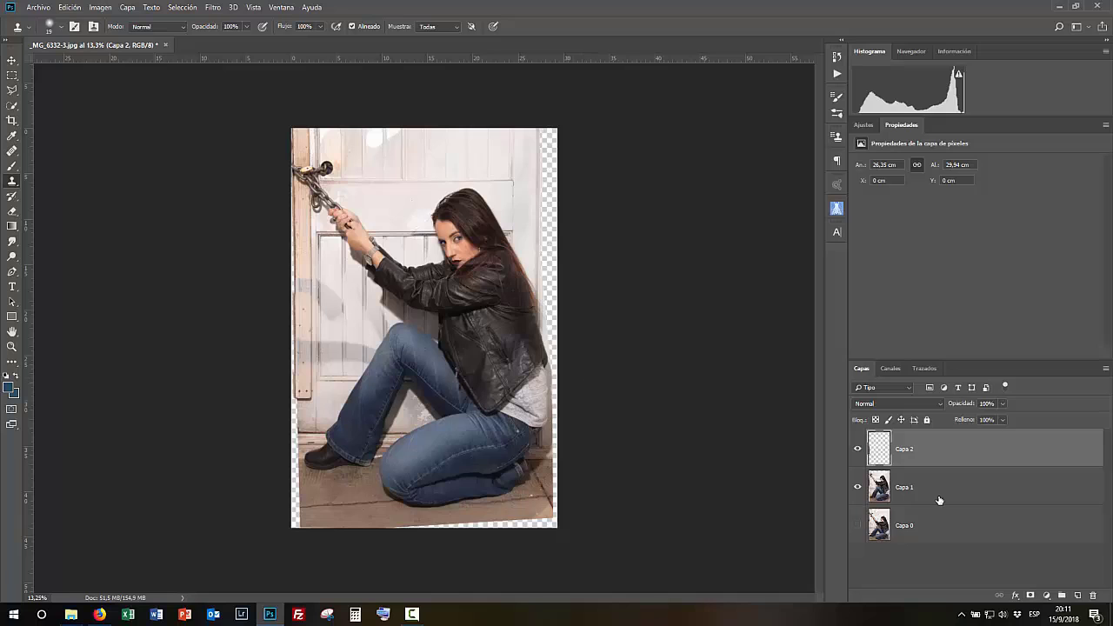
{"action": "scroll", "coordinate": [209, 495], "scroll_direction": "up", "scroll_amount": 10}
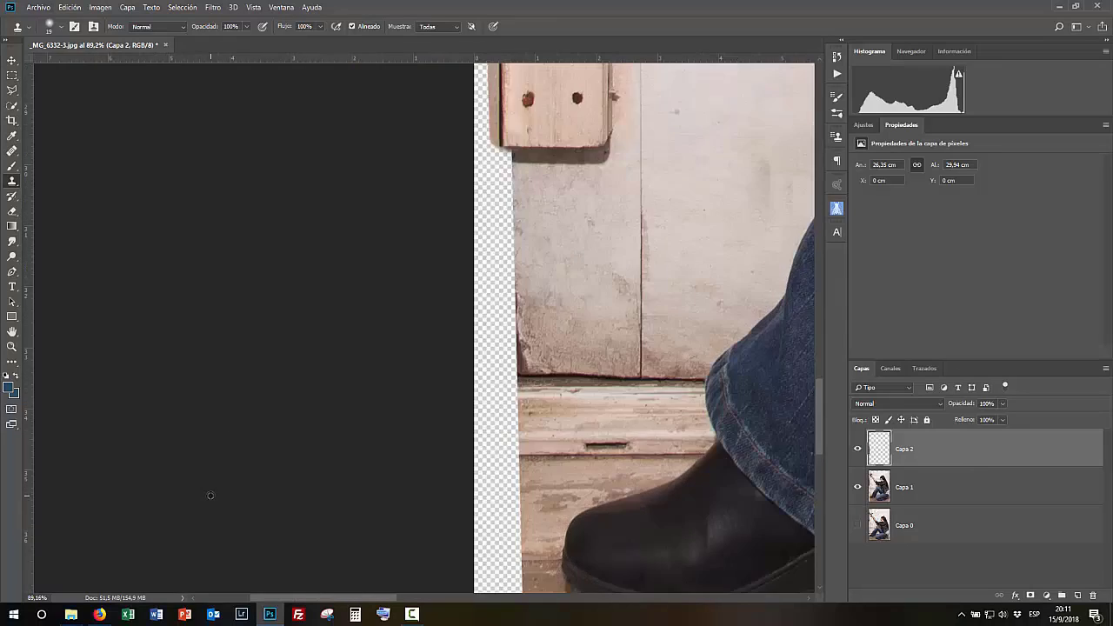
{"action": "scroll", "coordinate": [230, 494], "scroll_direction": "down", "scroll_amount": 10}
- Crop the top-left corner slightly inward
{"action": "left_click", "coordinate": [12, 121]}
{"action": "left_click_drag", "start_coordinate": [279, 110], "coordinate": [281, 114]}
{"action": "key", "text": "Return"}
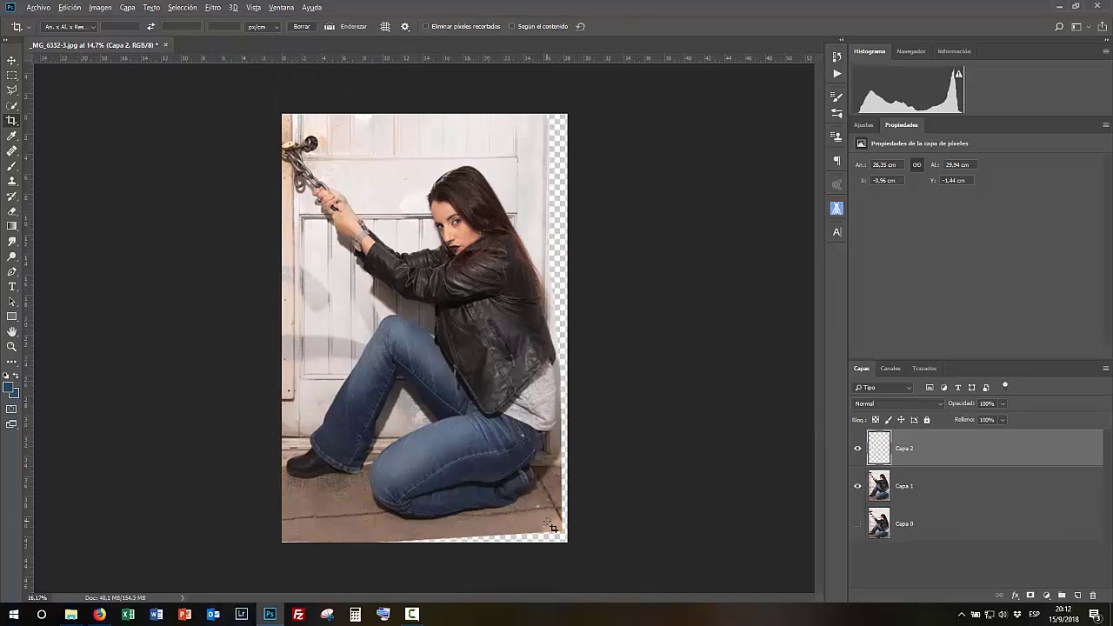
- Add another empty layer and clone floor texture into the transparent gap at the bottom right
{"action": "scroll", "coordinate": [500, 500], "scroll_direction": "up", "scroll_amount": 7}
{"action": "scroll", "coordinate": [499, 518], "scroll_direction": "down", "scroll_amount": 8}
{"action": "scroll", "coordinate": [497, 527], "scroll_direction": "up", "scroll_amount": 3}
{"action": "scroll", "coordinate": [500, 529], "scroll_direction": "up", "scroll_amount": 6}
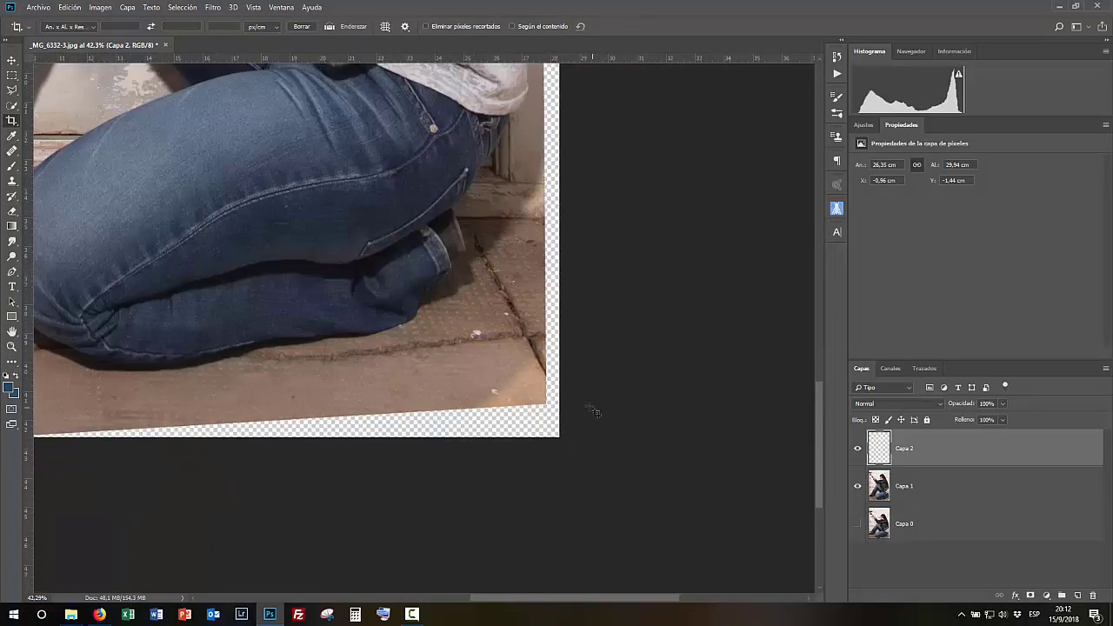
{"action": "key", "text": "s"}
{"action": "left_click", "coordinate": [1076, 595]}
{"action": "mouse_move", "coordinate": [533, 348]}
{"action": "left_mouse_down"}
{"action": "mouse_move", "coordinate": [534, 392]}
{"action": "mouse_move", "coordinate": [563, 404]}
{"action": "mouse_move", "coordinate": [530, 427]}
{"action": "mouse_move", "coordinate": [548, 441]}
{"action": "mouse_move", "coordinate": [539, 341]}
{"action": "left_mouse_up"}
{"action": "mouse_move", "coordinate": [515, 289]}
{"action": "left_mouse_down"}
{"action": "mouse_move", "coordinate": [459, 389]}
{"action": "mouse_move", "coordinate": [482, 341]}
{"action": "left_mouse_up"}
{"action": "left_click", "coordinate": [426, 396], "text": "alt"}
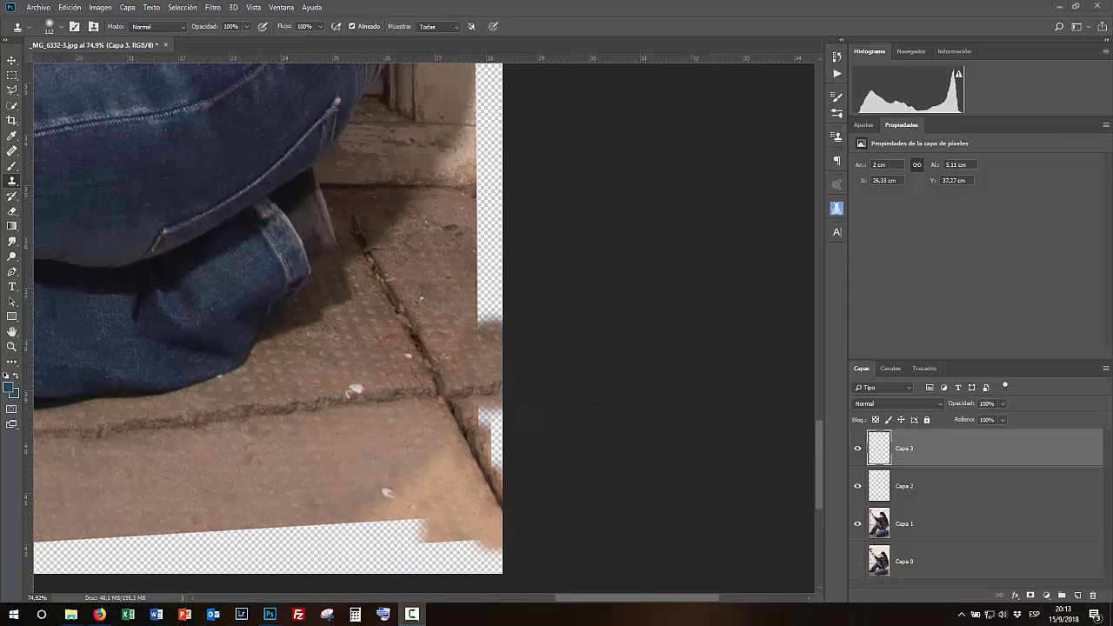
{"action": "left_click_drag", "start_coordinate": [197, 397], "coordinate": [381, 257]}
{"action": "left_click_drag", "start_coordinate": [563, 295], "coordinate": [550, 296]}
{"action": "mouse_move", "coordinate": [666, 276]}
{"action": "left_mouse_down"}
{"action": "mouse_move", "coordinate": [522, 540]}
{"action": "mouse_move", "coordinate": [365, 522]}
{"action": "mouse_move", "coordinate": [492, 516]}
{"action": "mouse_move", "coordinate": [374, 96]}
{"action": "left_mouse_up"}
{"action": "mouse_move", "coordinate": [644, 242]}
{"action": "left_mouse_down"}
{"action": "mouse_move", "coordinate": [569, 298]}
{"action": "mouse_move", "coordinate": [504, 303]}
{"action": "mouse_move", "coordinate": [704, 310]}
{"action": "mouse_move", "coordinate": [685, 322]}
{"action": "left_mouse_up"}
{"action": "left_click", "coordinate": [659, 255], "text": "alt"}
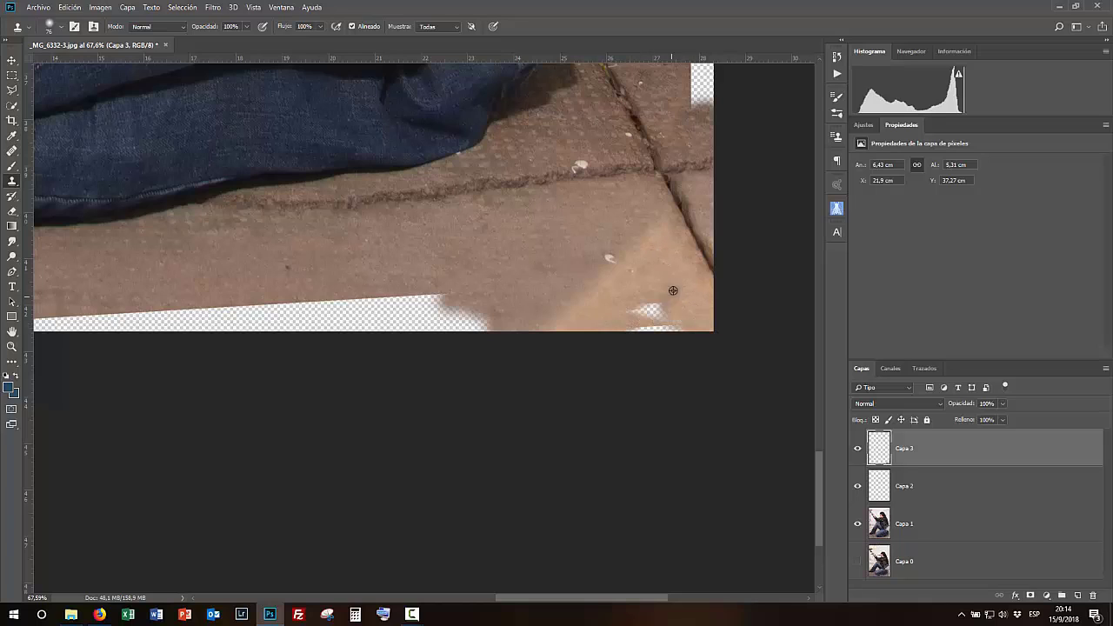
- Clone floor tiles along the transparent strip at the bottom edge
{"action": "left_click_drag", "start_coordinate": [393, 308], "coordinate": [399, 309]}
{"action": "left_click_drag", "start_coordinate": [688, 314], "coordinate": [672, 293]}
{"action": "left_click", "coordinate": [619, 305], "text": "alt"}
{"action": "left_click_drag", "start_coordinate": [480, 302], "coordinate": [492, 306]}
{"action": "mouse_move", "coordinate": [493, 306]}
{"action": "left_mouse_down"}
{"action": "mouse_move", "coordinate": [798, 279]}
{"action": "mouse_move", "coordinate": [340, 292]}
{"action": "left_mouse_up"}
{"action": "left_click", "coordinate": [592, 219], "text": "alt"}
{"action": "left_click_drag", "start_coordinate": [455, 269], "coordinate": [796, 231]}
{"action": "left_click", "coordinate": [478, 206], "text": "alt"}
{"action": "mouse_move", "coordinate": [479, 255]}
{"action": "left_mouse_down"}
{"action": "mouse_move", "coordinate": [450, 260]}
{"action": "mouse_move", "coordinate": [672, 252]}
{"action": "left_mouse_up"}
{"action": "left_click_drag", "start_coordinate": [374, 260], "coordinate": [795, 248]}
{"action": "left_click_drag", "start_coordinate": [511, 225], "coordinate": [519, 226]}
{"action": "mouse_move", "coordinate": [329, 251]}
{"action": "left_mouse_down"}
{"action": "mouse_move", "coordinate": [444, 248]}
{"action": "mouse_move", "coordinate": [317, 261]}
{"action": "left_mouse_up"}
- Finish cloning floor texture into the remaining bottom gaps
{"action": "left_click_drag", "start_coordinate": [486, 403], "coordinate": [563, 397]}
{"action": "left_click_drag", "start_coordinate": [546, 489], "coordinate": [624, 505]}
{"action": "left_click_drag", "start_coordinate": [648, 560], "coordinate": [544, 378]}
{"action": "left_click_drag", "start_coordinate": [544, 377], "coordinate": [558, 378]}
{"action": "left_click_drag", "start_coordinate": [579, 316], "coordinate": [583, 424]}
{"action": "left_click_drag", "start_coordinate": [589, 391], "coordinate": [579, 385]}
{"action": "scroll", "coordinate": [522, 306], "scroll_direction": "down", "scroll_amount": 4}
{"action": "scroll", "coordinate": [541, 340], "scroll_direction": "up", "scroll_amount": 7}
{"action": "left_click_drag", "start_coordinate": [516, 235], "coordinate": [527, 236]}
{"action": "scroll", "coordinate": [610, 281], "scroll_direction": "down", "scroll_amount": 20}
- Show only the original layer and lasso the wall edge strip beside the woman's hip
{"action": "left_click", "coordinate": [858, 562]}
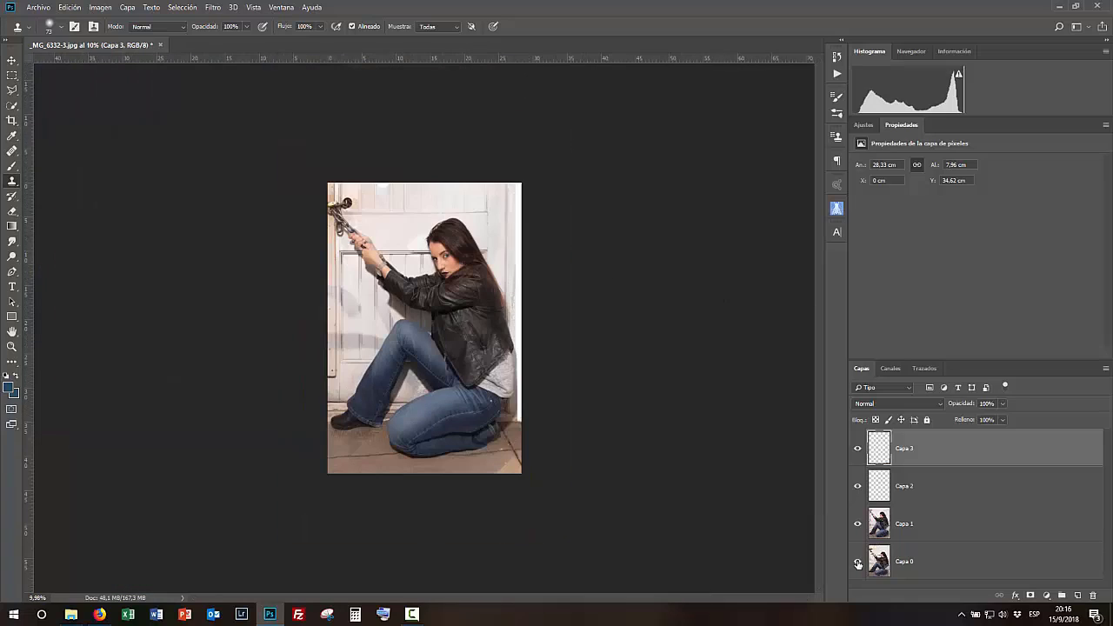
{"action": "left_click", "coordinate": [858, 561], "text": "alt"}
{"action": "scroll", "coordinate": [497, 426], "scroll_direction": "up", "scroll_amount": 17}
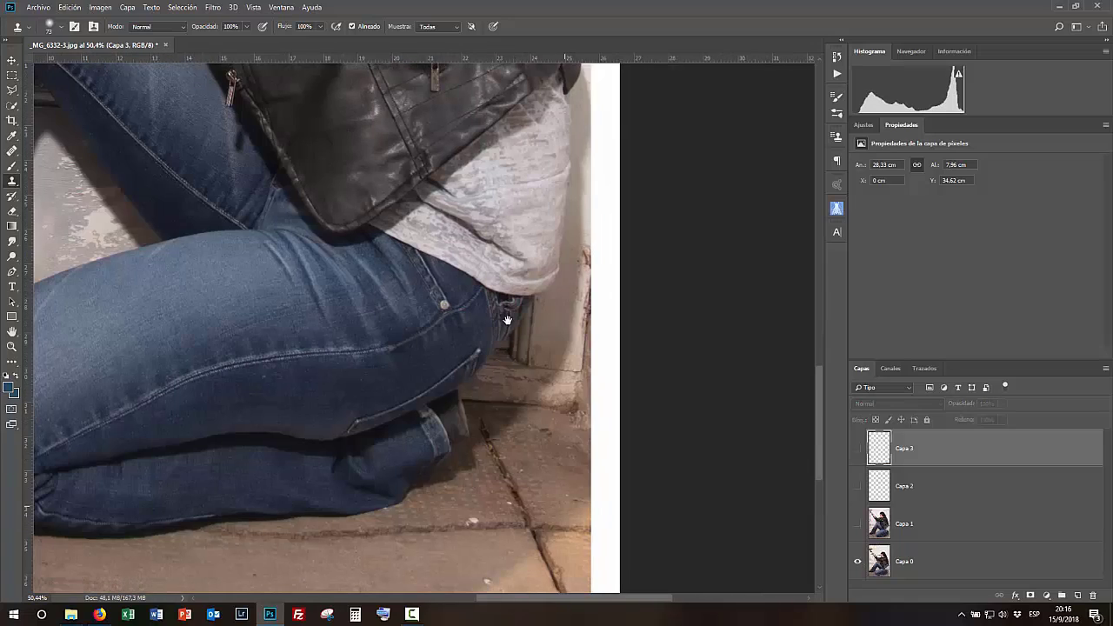
{"action": "left_click", "coordinate": [12, 92]}
{"action": "left_click", "coordinate": [591, 196]}
{"action": "left_click", "coordinate": [559, 431]}
{"action": "left_click", "coordinate": [628, 439]}
{"action": "double_click", "coordinate": [600, 165]}
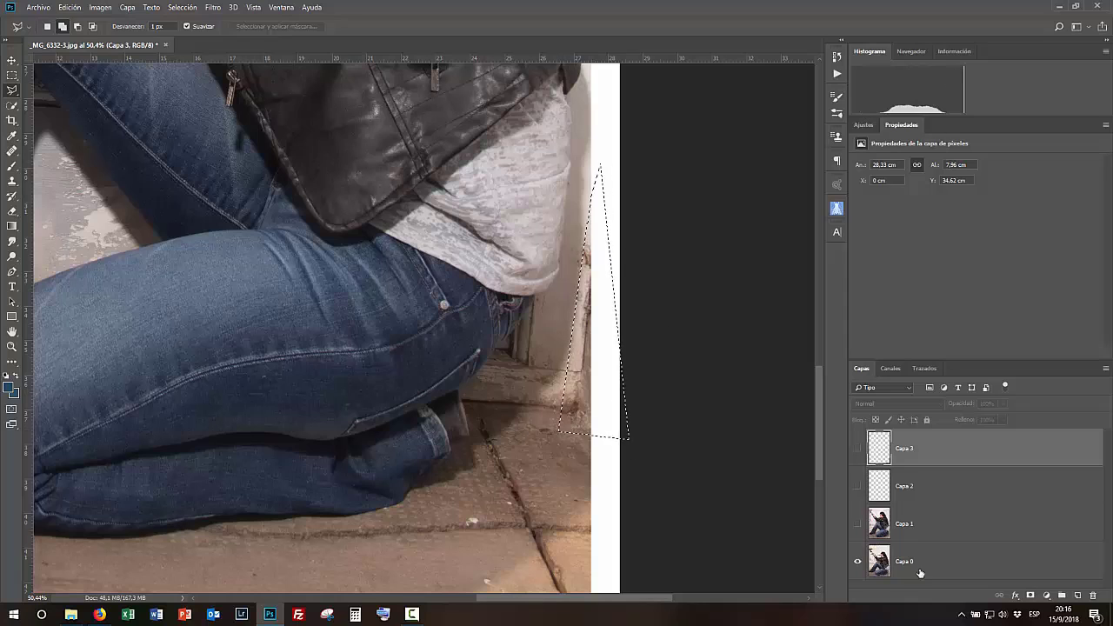
- Copy the lassoed strip to a new top layer, show all layers and nudge the strip right
{"action": "left_click", "coordinate": [910, 559]}
{"action": "key", "text": "ctrl+j"}
{"action": "left_click_drag", "start_coordinate": [940, 563], "coordinate": [943, 434]}
{"action": "left_click_drag", "start_coordinate": [857, 562], "coordinate": [858, 487]}
{"action": "scroll", "coordinate": [859, 531], "scroll_direction": "down", "scroll_amount": 2}
{"action": "left_click", "coordinate": [857, 571]}
{"action": "key", "text": "v"}
{"action": "left_click_drag", "start_coordinate": [583, 427], "coordinate": [594, 427]}
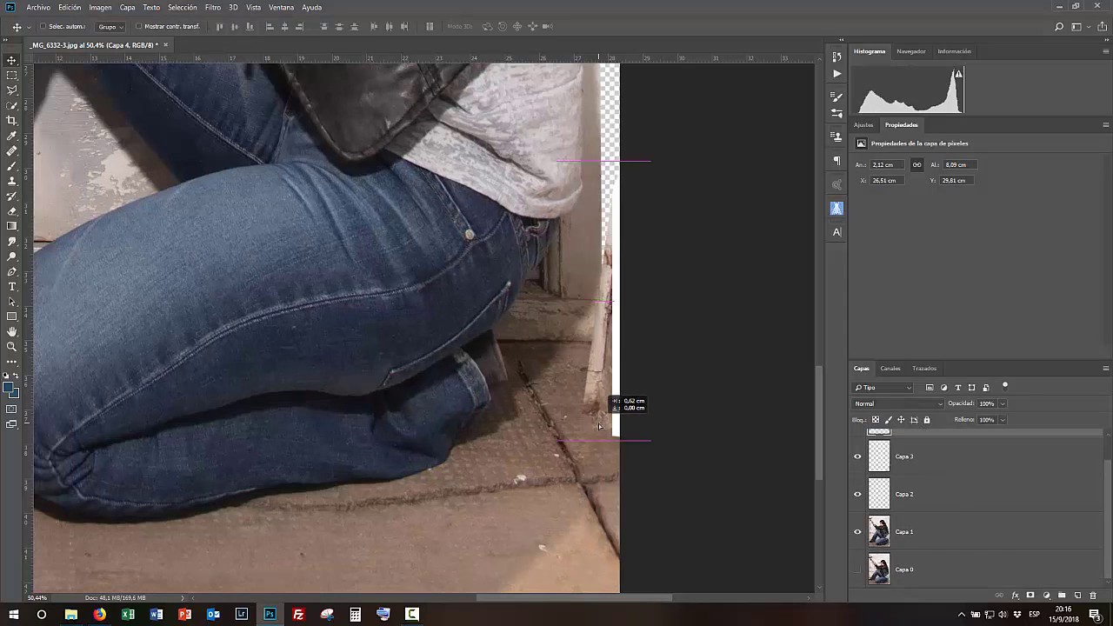
- Free-transform the copied strip, rotating it about -6° and stretching it to cover the gap along the wall edge
{"action": "key", "text": "ctrl+t"}
{"action": "left_click_drag", "start_coordinate": [664, 458], "coordinate": [671, 454]}
{"action": "left_click_drag", "start_coordinate": [609, 401], "coordinate": [621, 328]}
{"action": "left_click_drag", "start_coordinate": [620, 226], "coordinate": [595, 341]}
{"action": "left_click_drag", "start_coordinate": [682, 76], "coordinate": [650, 71]}
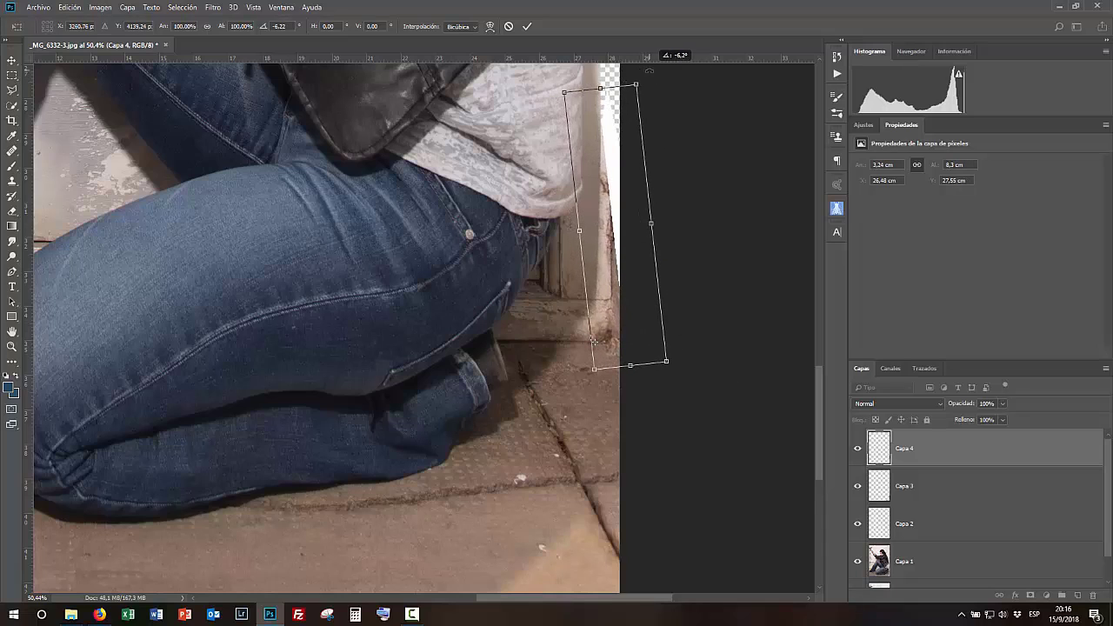
{"action": "left_click_drag", "start_coordinate": [608, 344], "coordinate": [683, 370]}
{"action": "left_click_drag", "start_coordinate": [643, 72], "coordinate": [646, 74]}
{"action": "key", "text": "Return"}
- Hide the guides and nudge the transformed strip down slightly
{"action": "left_click", "coordinate": [253, 8]}
{"action": "left_click", "coordinate": [276, 278]}
{"action": "scroll", "coordinate": [722, 310], "scroll_direction": "down", "scroll_amount": 6}
{"action": "scroll", "coordinate": [705, 275], "scroll_direction": "up", "scroll_amount": 10}
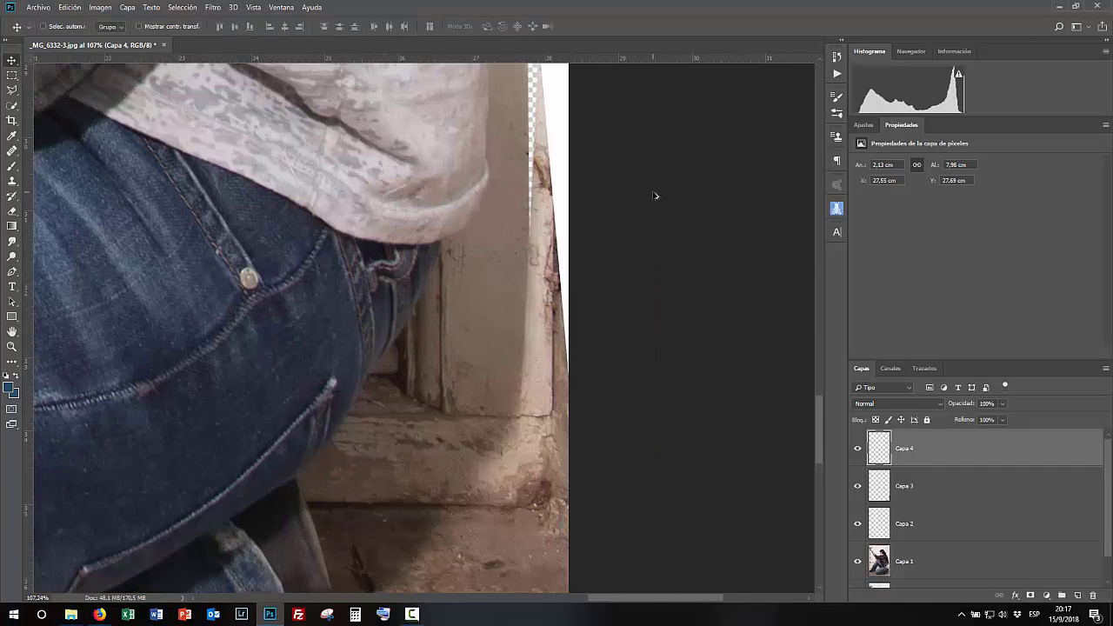
{"action": "key", "text": "Down"}
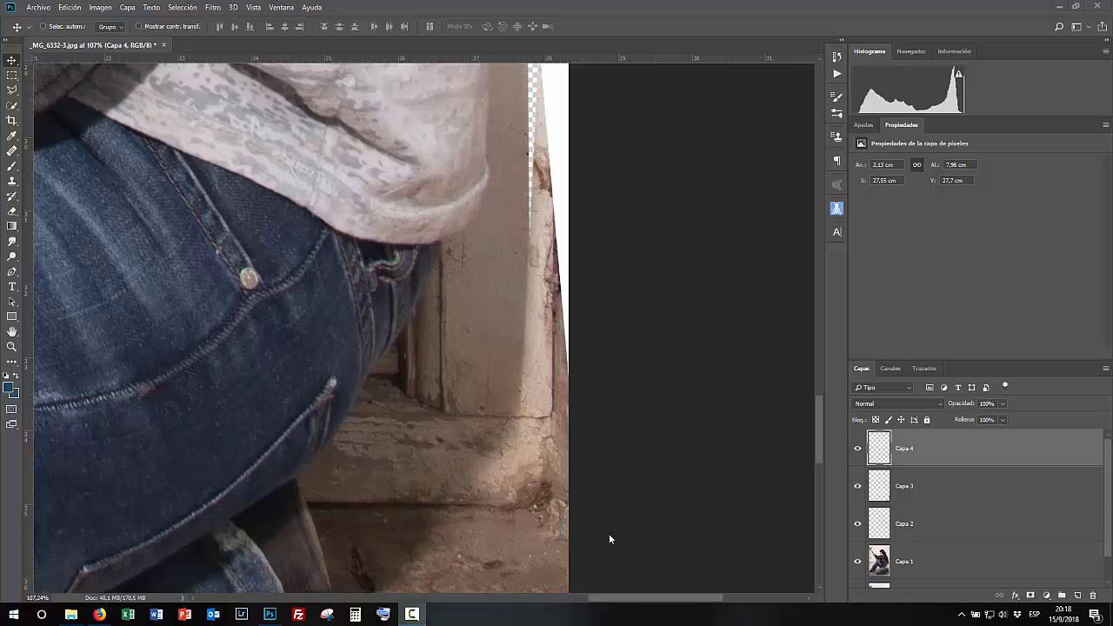
{"action": "scroll", "coordinate": [617, 558], "scroll_direction": "up", "scroll_amount": 1}
- Add a layer mask to the strip layer and paint on it with the brush to blend its edges
{"action": "left_click", "coordinate": [1031, 596]}
{"action": "scroll", "coordinate": [513, 398], "scroll_direction": "up", "scroll_amount": 4}
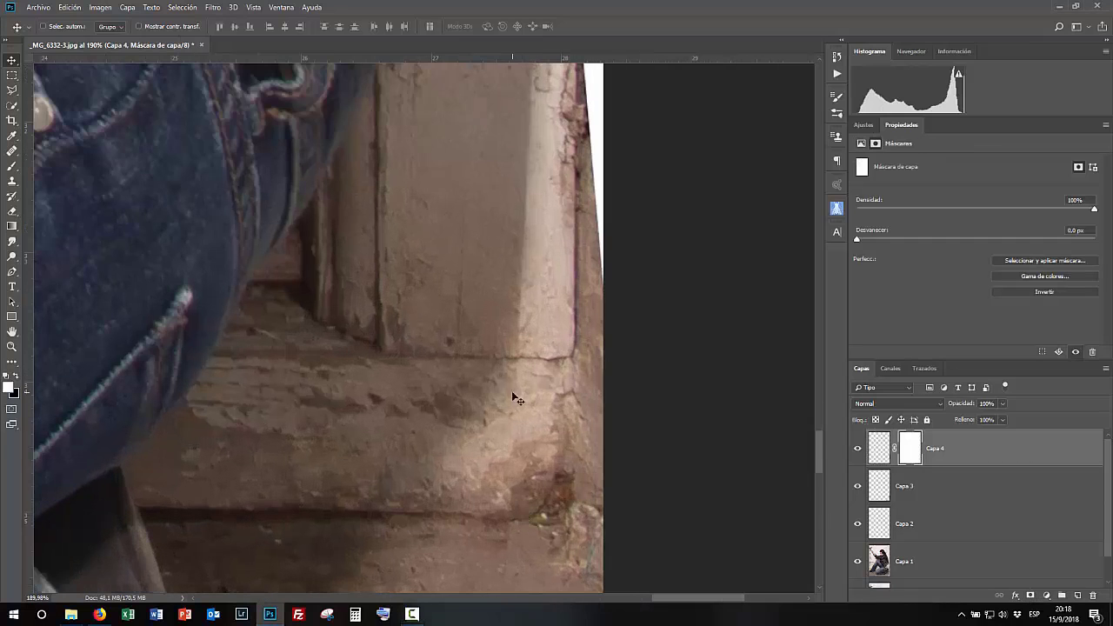
{"action": "left_click", "coordinate": [12, 166]}
{"action": "mouse_move", "coordinate": [534, 410]}
{"action": "left_mouse_down"}
{"action": "mouse_move", "coordinate": [360, 426]}
{"action": "mouse_move", "coordinate": [369, 424]}
{"action": "left_mouse_up"}
{"action": "key", "text": "x"}
{"action": "left_click_drag", "start_coordinate": [504, 416], "coordinate": [487, 415]}
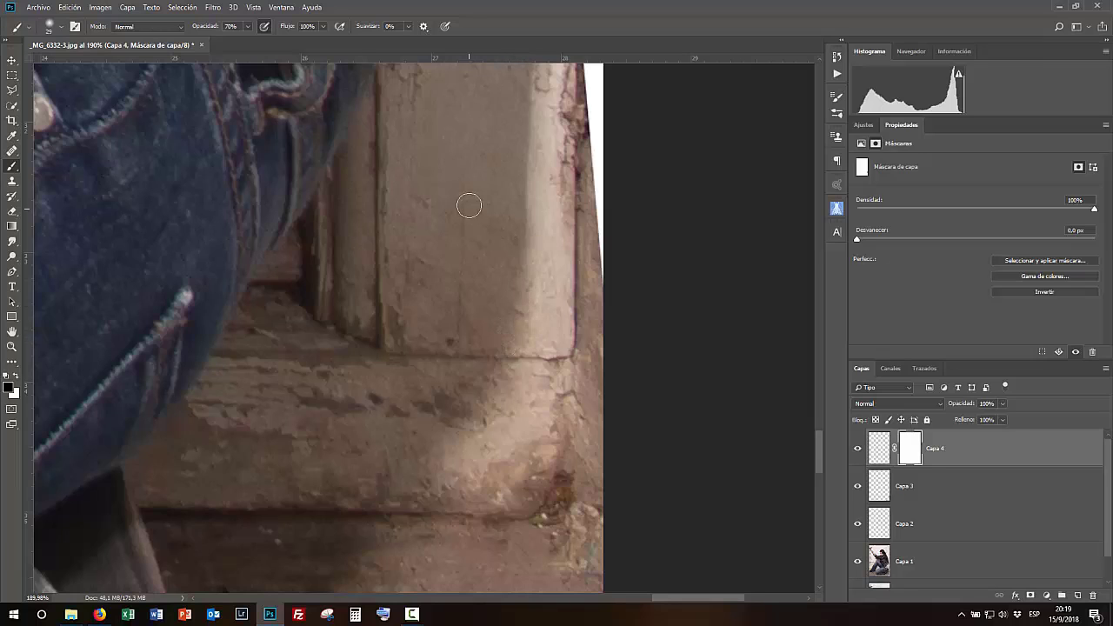
{"action": "left_click_drag", "start_coordinate": [513, 226], "coordinate": [452, 429]}
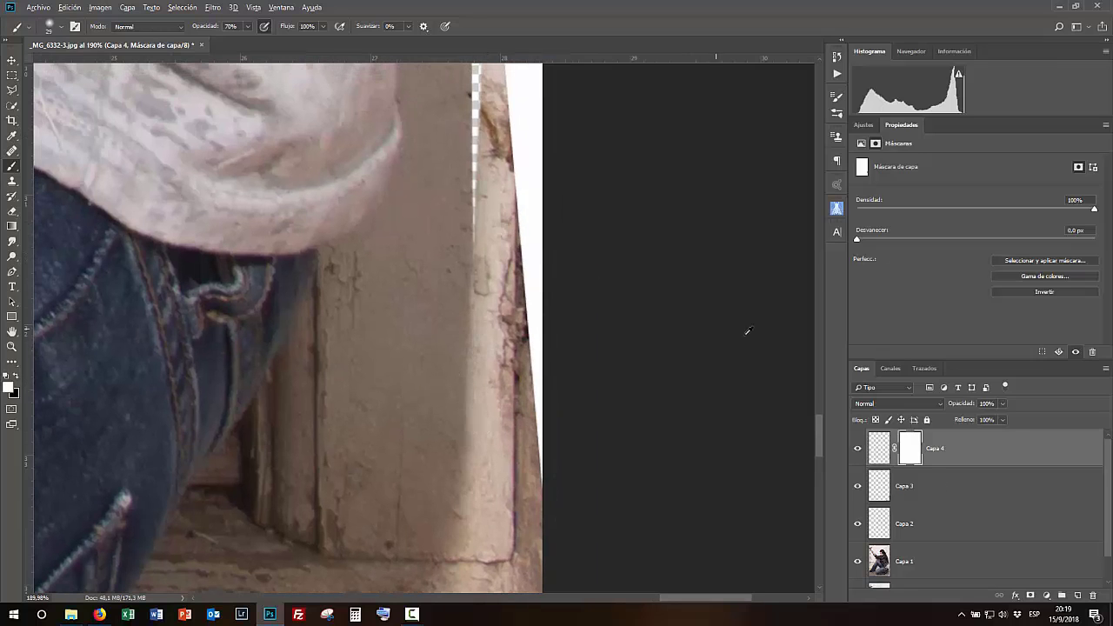
- Create a new layer and lasso a thin strip of the wall edge beside the woman's hip
{"action": "left_click", "coordinate": [1077, 595]}
{"action": "key", "text": "ctrl+0"}
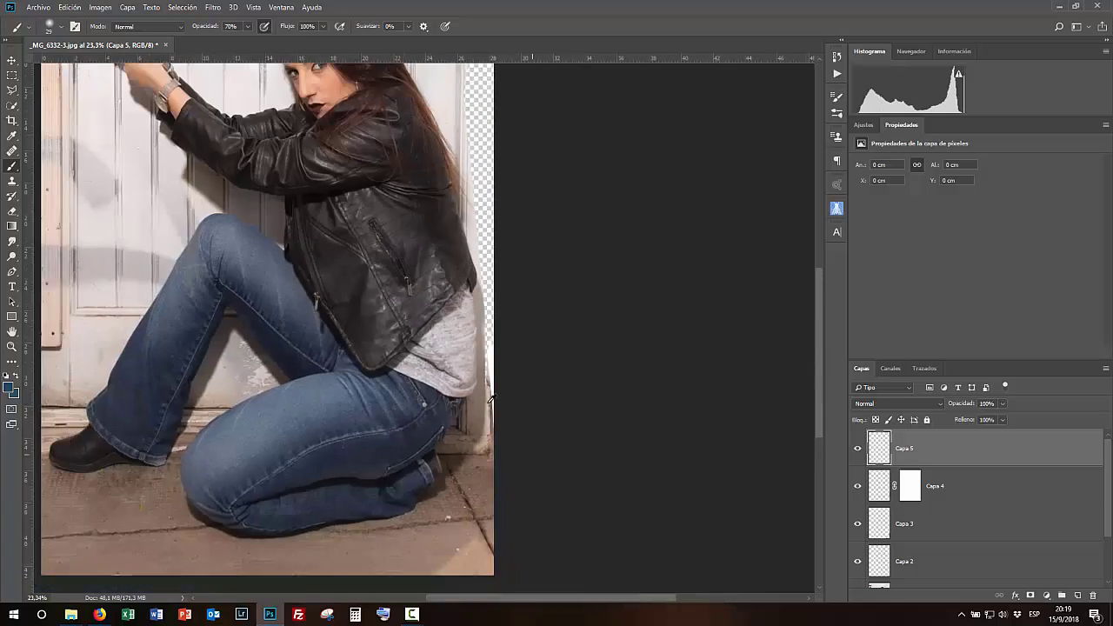
{"action": "key", "text": "m"}
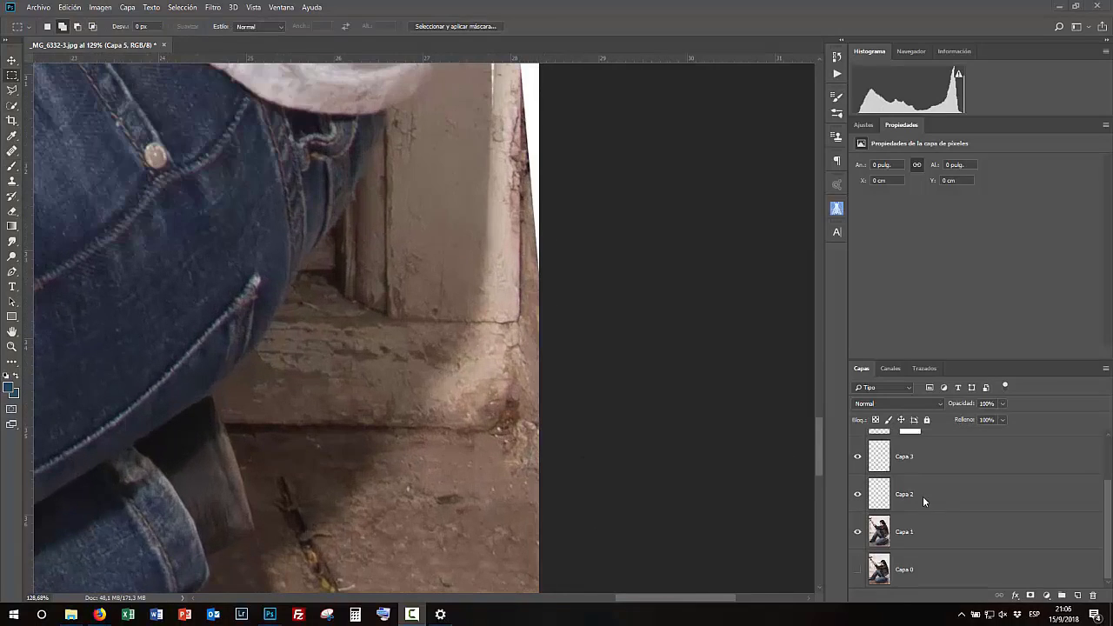
{"action": "key", "text": "l"}
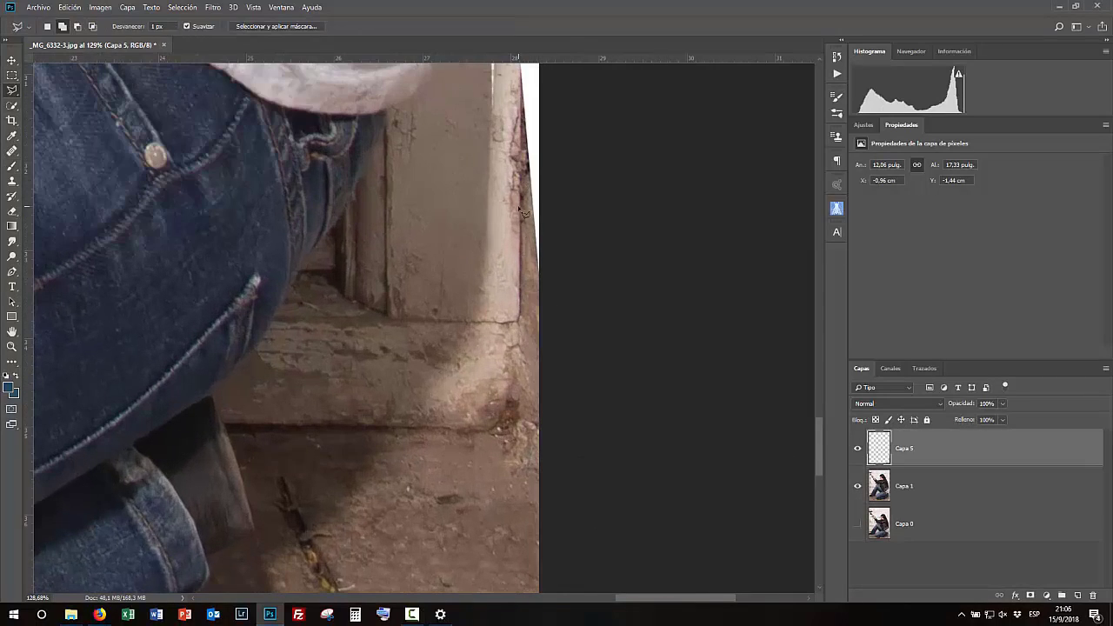
{"action": "double_click", "coordinate": [524, 216]}
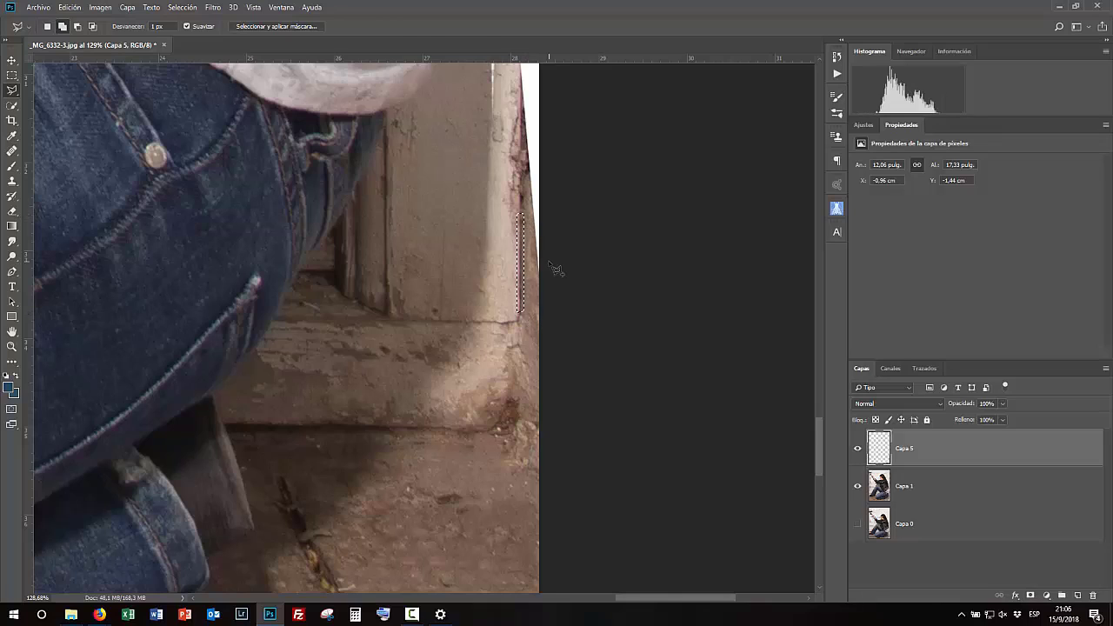
- Copy the strip to its own layer, move it up the edge and duplicate it to stack copies upward
{"action": "key", "text": "ctrl+j"}
{"action": "key", "text": "v"}
{"action": "left_click_drag", "start_coordinate": [513, 182], "coordinate": [500, 366]}
{"action": "left_click_drag", "start_coordinate": [519, 446], "coordinate": [517, 135]}
{"action": "key", "text": "ctrl+j"}
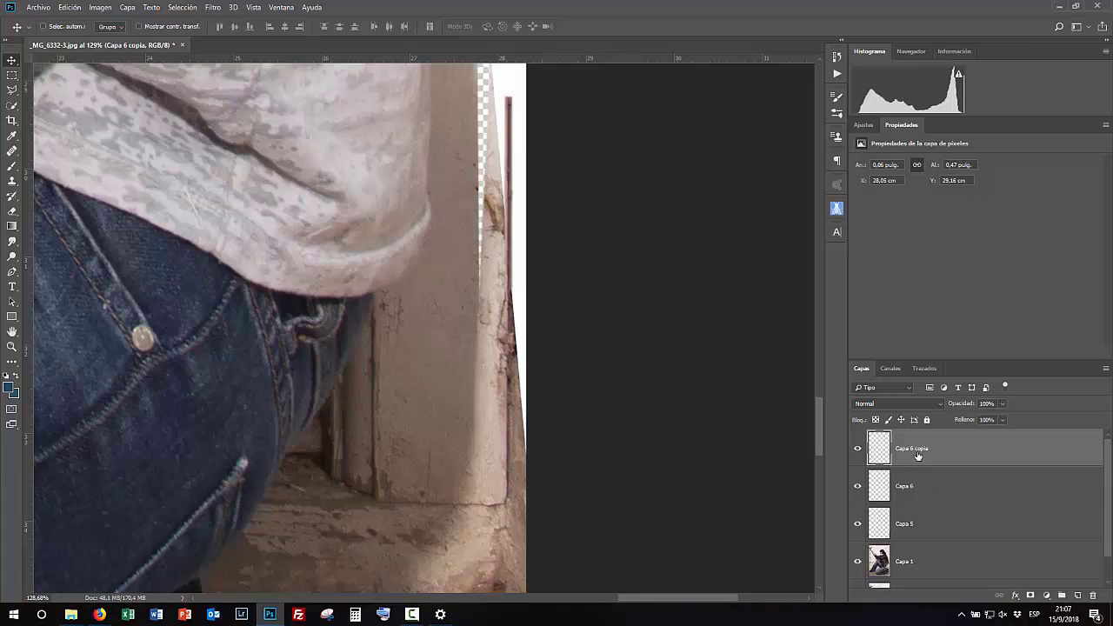
{"action": "left_click", "coordinate": [906, 486], "text": "shift"}
{"action": "key", "text": "ctrl+j"}
{"action": "left_click_drag", "start_coordinate": [519, 219], "coordinate": [517, 49]}
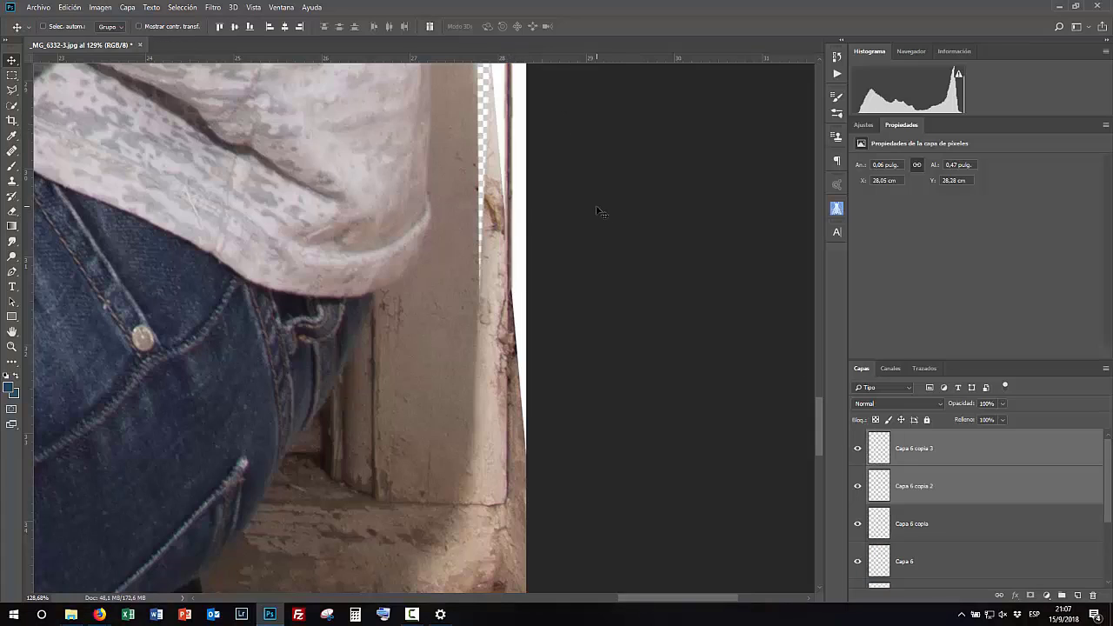
- Duplicate and position more strip copies along the edge, then group the strip layers
{"action": "scroll", "coordinate": [596, 204], "scroll_direction": "down", "scroll_amount": 10}
{"action": "scroll", "coordinate": [571, 352], "scroll_direction": "up", "scroll_amount": 11}
{"action": "left_click", "coordinate": [955, 570], "text": "shift"}
{"action": "left_click", "coordinate": [924, 450]}
{"action": "left_click", "coordinate": [950, 566], "text": "shift"}
{"action": "key", "text": "ctrl+j"}
{"action": "left_click_drag", "start_coordinate": [608, 506], "coordinate": [621, 250]}
{"action": "left_click", "coordinate": [963, 454]}
{"action": "left_click", "coordinate": [970, 478], "text": "shift"}
{"action": "scroll", "coordinate": [940, 492], "scroll_direction": "down", "scroll_amount": 3}
{"action": "left_click", "coordinate": [940, 492], "text": "shift"}
{"action": "key", "text": "ctrl+g"}
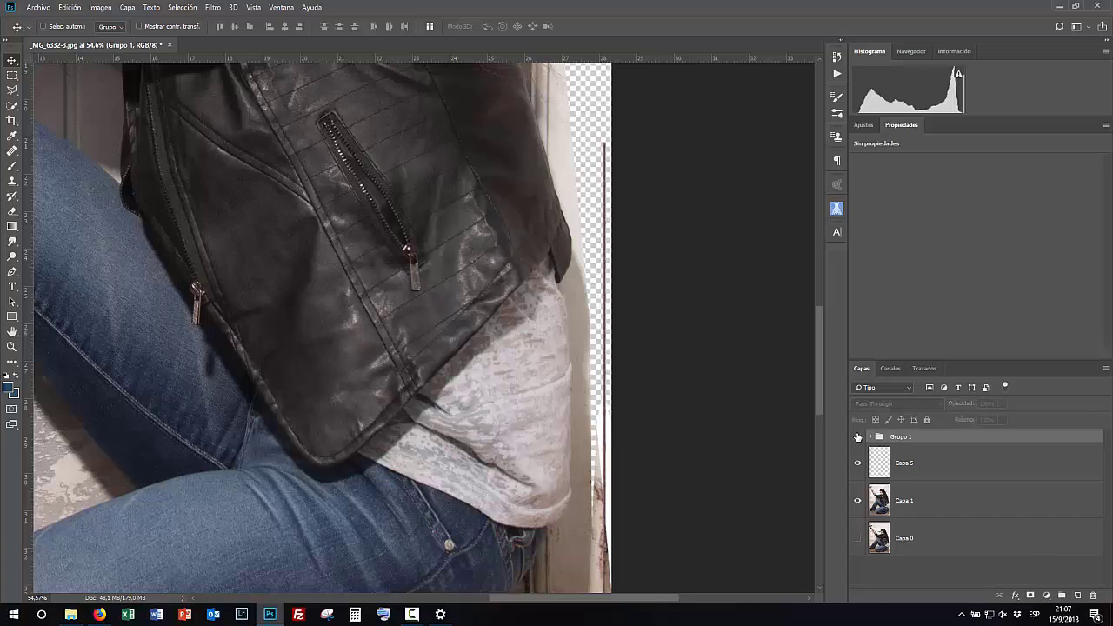
- Merge, duplicate and reposition strip copies inside the group, deleting an unwanted copy layer
{"action": "left_click", "coordinate": [870, 439]}
{"action": "left_click", "coordinate": [936, 468]}
{"action": "scroll", "coordinate": [936, 469], "scroll_direction": "down", "scroll_amount": 5}
{"action": "left_click", "coordinate": [954, 507], "text": "shift"}
{"action": "key", "text": "ctrl+e"}
{"action": "left_click", "coordinate": [858, 459]}
{"action": "left_click", "coordinate": [858, 458]}
{"action": "key", "text": "ctrl+j"}
{"action": "left_click_drag", "start_coordinate": [606, 479], "coordinate": [607, 99]}
{"action": "left_click_drag", "start_coordinate": [728, 226], "coordinate": [774, 565]}
{"action": "left_click_drag", "start_coordinate": [665, 74], "coordinate": [613, 422]}
{"action": "left_click_drag", "start_coordinate": [965, 462], "coordinate": [1077, 595]}
{"action": "left_click_drag", "start_coordinate": [594, 560], "coordinate": [594, 187]}
{"action": "left_click_drag", "start_coordinate": [604, 427], "coordinate": [605, 420]}
{"action": "left_click", "coordinate": [934, 494]}
{"action": "left_click_drag", "start_coordinate": [562, 217], "coordinate": [629, 167]}
{"action": "scroll", "coordinate": [629, 167], "scroll_direction": "down", "scroll_amount": 1}
{"action": "scroll", "coordinate": [813, 166], "scroll_direction": "up", "scroll_amount": 4}
{"action": "left_click_drag", "start_coordinate": [820, 174], "coordinate": [821, 191]}
{"action": "scroll", "coordinate": [514, 195], "scroll_direction": "up", "scroll_amount": 5}
{"action": "left_click", "coordinate": [933, 457]}
{"action": "left_click", "coordinate": [858, 458]}
{"action": "left_click", "coordinate": [858, 458]}
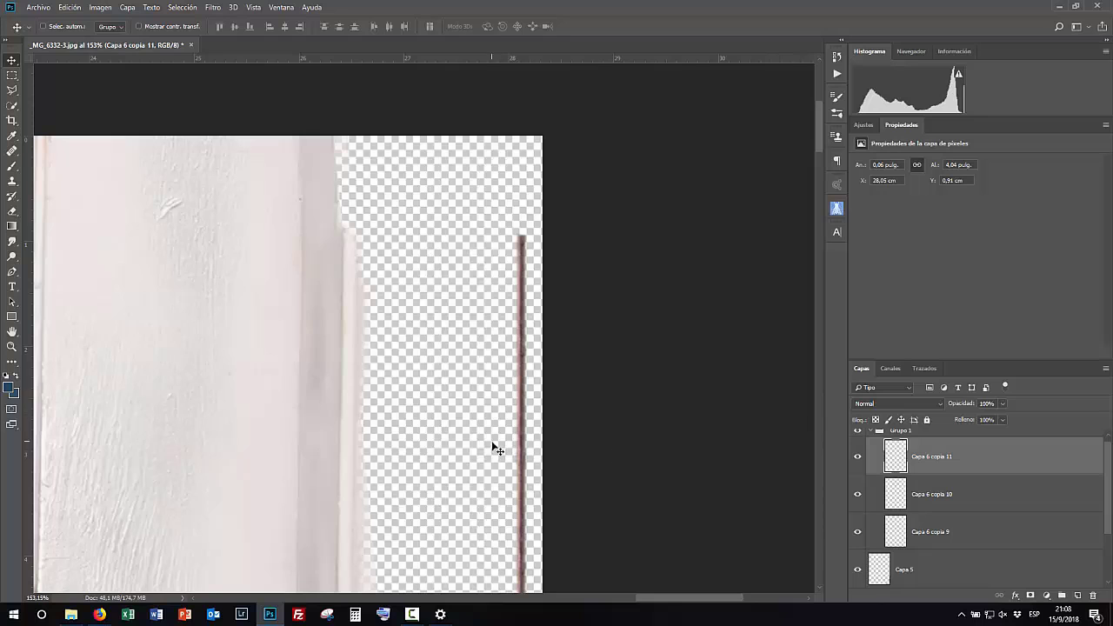
- Clone the wall edge stripe upward with the Clone Stamp to extend it
{"action": "left_click", "coordinate": [12, 182]}
{"action": "key", "text": "d"}
{"action": "left_click_drag", "start_coordinate": [522, 228], "coordinate": [527, 145]}
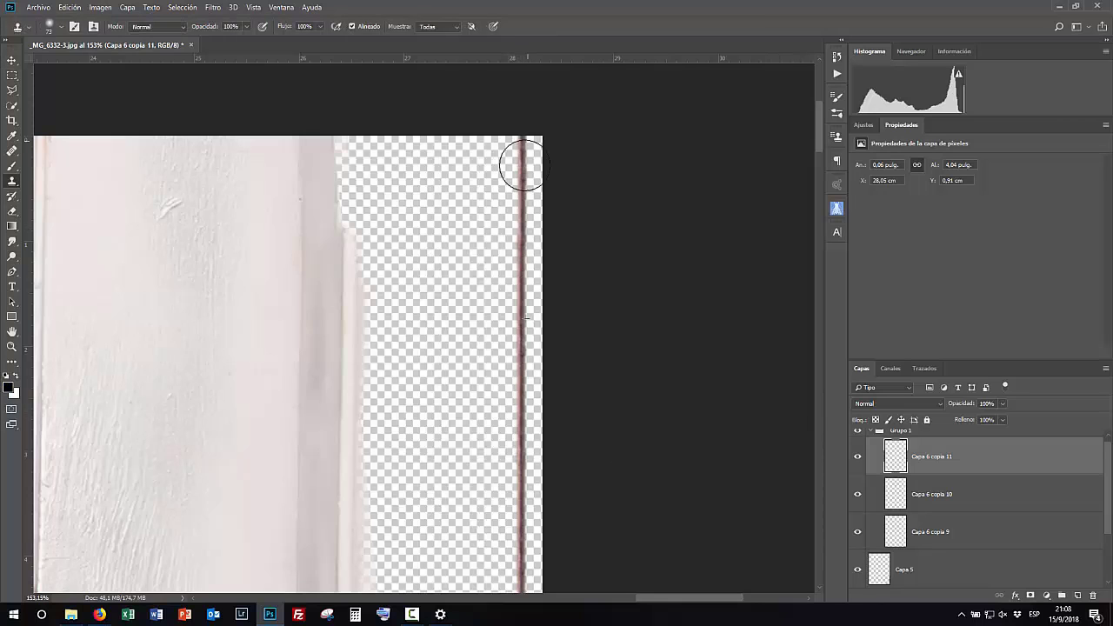
{"action": "key", "text": "ctrl+0"}
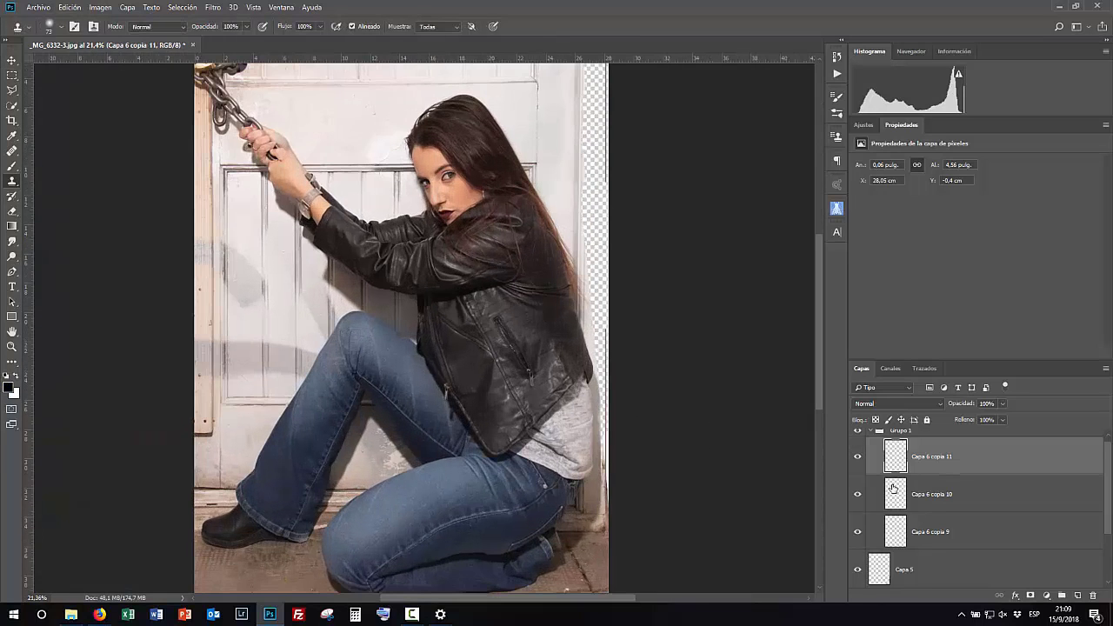
- Move a strip copy slightly upward and collapse the strip group
{"action": "left_click", "coordinate": [12, 61]}
{"action": "left_click", "coordinate": [939, 494]}
{"action": "mouse_move", "coordinate": [609, 200]}
{"action": "left_mouse_down"}
{"action": "mouse_move", "coordinate": [547, 199]}
{"action": "mouse_move", "coordinate": [608, 200]}
{"action": "mouse_move", "coordinate": [608, 179]}
{"action": "left_mouse_up"}
{"action": "scroll", "coordinate": [608, 199], "scroll_direction": "up", "scroll_amount": 8}
{"action": "left_click_drag", "start_coordinate": [683, 557], "coordinate": [527, 423]}
{"action": "scroll", "coordinate": [530, 419], "scroll_direction": "down", "scroll_amount": 8}
{"action": "scroll", "coordinate": [540, 415], "scroll_direction": "down", "scroll_amount": 5}
{"action": "left_click", "coordinate": [857, 432]}
{"action": "left_click", "coordinate": [857, 433]}
{"action": "left_click", "coordinate": [870, 431]}
- Clone white door-frame texture over the transparent strip at the top right, reducing the brush size
{"action": "left_click", "coordinate": [906, 463]}
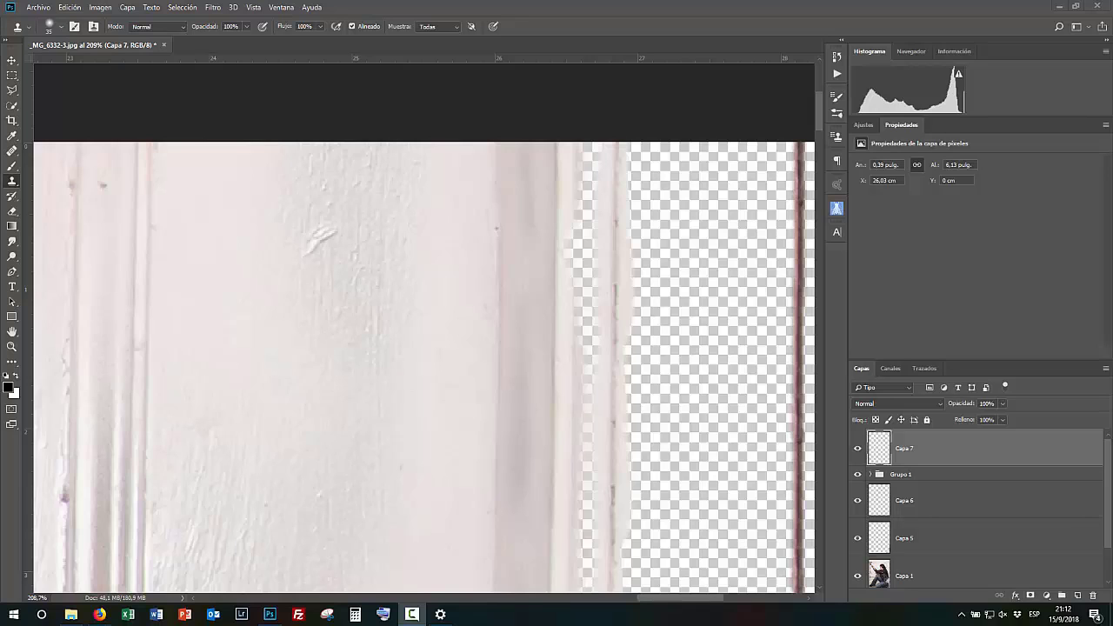
{"action": "mouse_move", "coordinate": [539, 557]}
{"action": "left_mouse_down"}
{"action": "mouse_move", "coordinate": [462, 363]}
{"action": "mouse_move", "coordinate": [371, 338]}
{"action": "mouse_move", "coordinate": [425, 514]}
{"action": "mouse_move", "coordinate": [408, 241]}
{"action": "mouse_move", "coordinate": [425, 139]}
{"action": "left_mouse_up"}
{"action": "left_click_drag", "start_coordinate": [427, 186], "coordinate": [413, 323]}
{"action": "left_click_drag", "start_coordinate": [419, 278], "coordinate": [413, 125]}
{"action": "left_click_drag", "start_coordinate": [419, 117], "coordinate": [411, 400]}
{"action": "left_click_drag", "start_coordinate": [423, 139], "coordinate": [412, 409]}
{"action": "key", "text": "["}
{"action": "key", "text": "["}
{"action": "left_click_drag", "start_coordinate": [408, 221], "coordinate": [405, 94]}
{"action": "left_click_drag", "start_coordinate": [423, 244], "coordinate": [425, 513]}
{"action": "left_click_drag", "start_coordinate": [411, 266], "coordinate": [407, 106]}
{"action": "left_click_drag", "start_coordinate": [417, 130], "coordinate": [416, 383]}
{"action": "left_click_drag", "start_coordinate": [412, 365], "coordinate": [417, 115]}
{"action": "left_click_drag", "start_coordinate": [413, 387], "coordinate": [411, 129]}
{"action": "scroll", "coordinate": [574, 340], "scroll_direction": "down", "scroll_amount": 12}
{"action": "scroll", "coordinate": [582, 444], "scroll_direction": "down", "scroll_amount": 1}
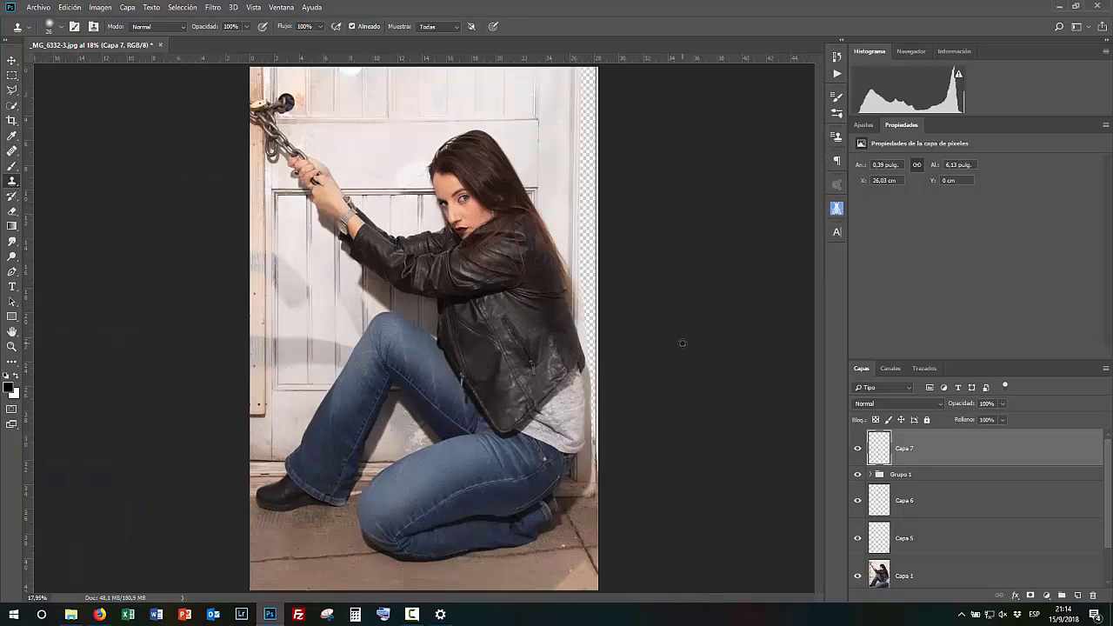
- Clone wall texture over the transparent strip beside the woman's head on the lower layer
{"action": "left_click", "coordinate": [917, 500]}
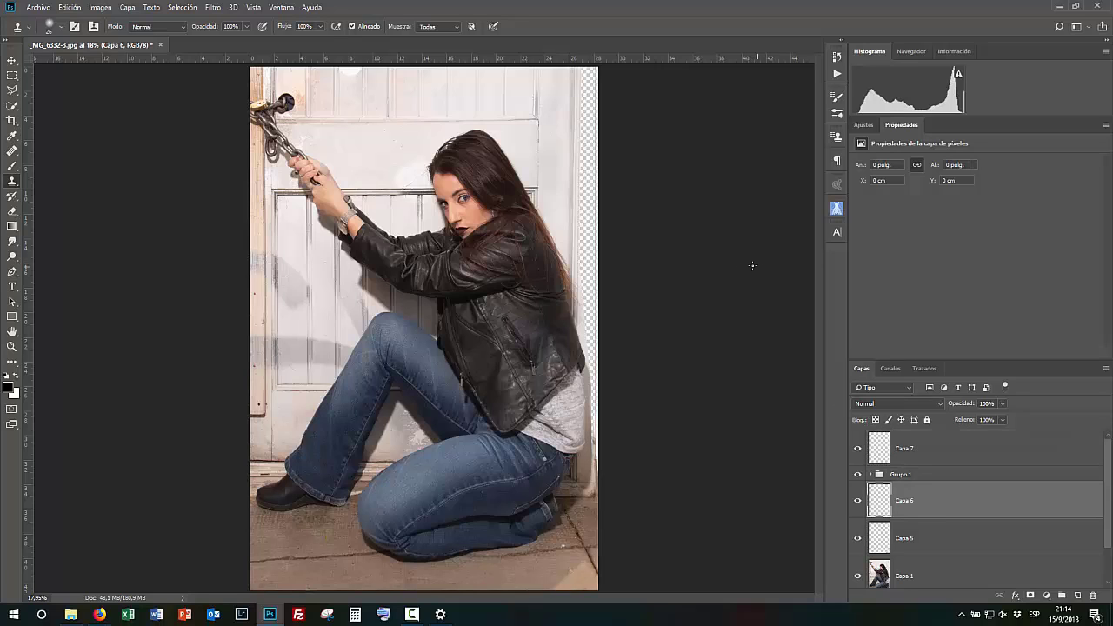
{"action": "scroll", "coordinate": [497, 228], "scroll_direction": "up", "scroll_amount": 3}
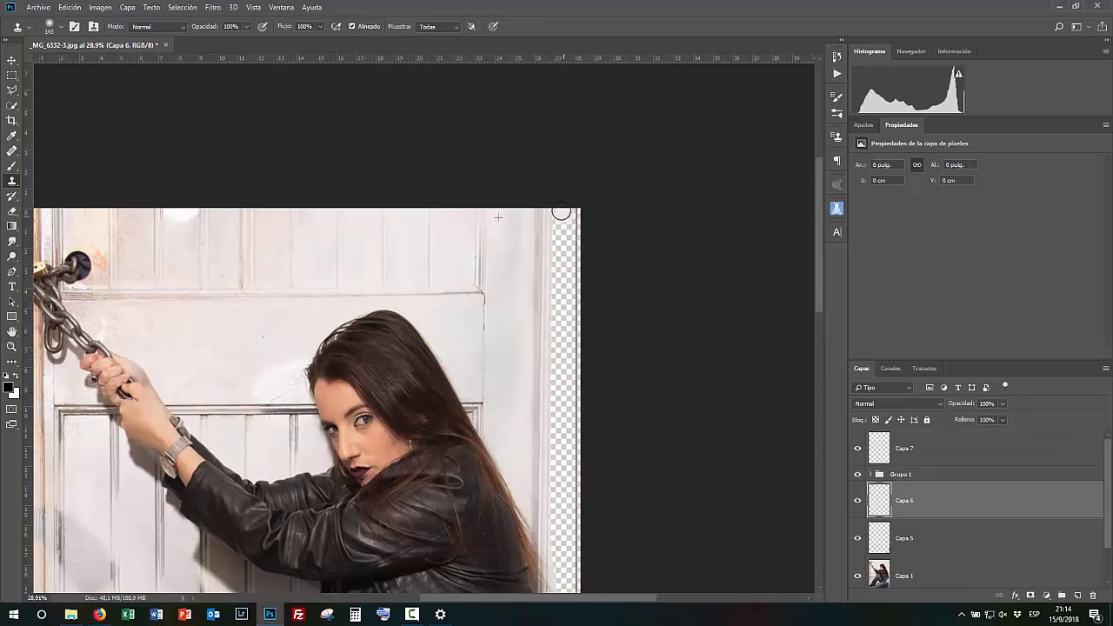
{"action": "left_click_drag", "start_coordinate": [573, 228], "coordinate": [570, 265]}
{"action": "scroll", "coordinate": [570, 269], "scroll_direction": "up", "scroll_amount": 1}
{"action": "mouse_move", "coordinate": [562, 343]}
{"action": "left_mouse_down"}
{"action": "mouse_move", "coordinate": [562, 414]}
{"action": "mouse_move", "coordinate": [572, 290]}
{"action": "left_mouse_up"}
{"action": "scroll", "coordinate": [547, 211], "scroll_direction": "down", "scroll_amount": 4}
{"action": "scroll", "coordinate": [490, 174], "scroll_direction": "up", "scroll_amount": 3}
{"action": "scroll", "coordinate": [489, 174], "scroll_direction": "down", "scroll_amount": 5}
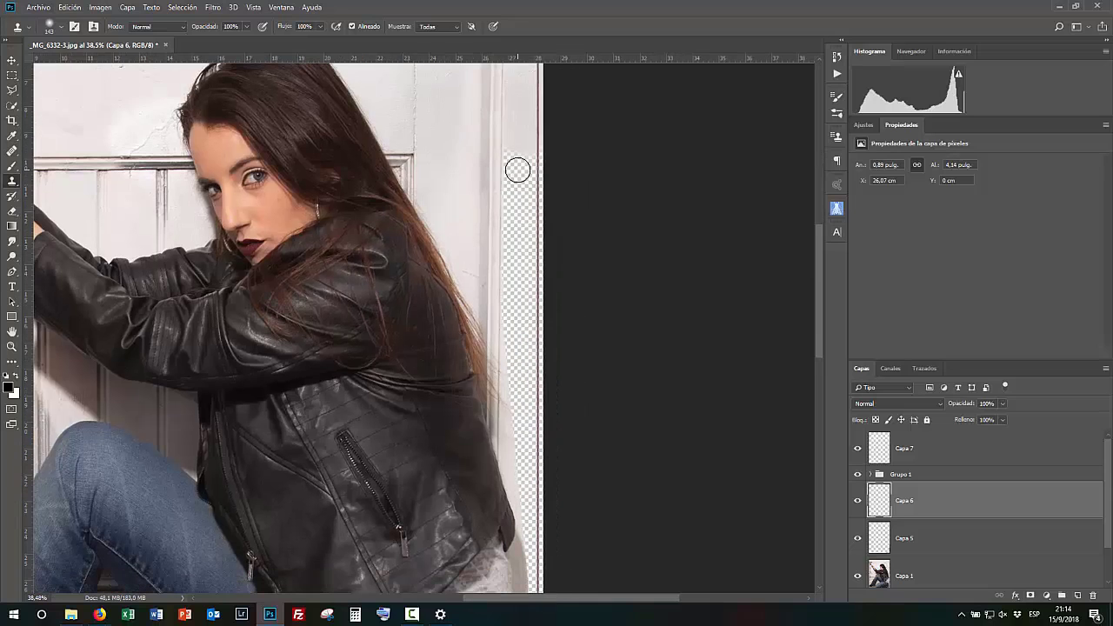
{"action": "scroll", "coordinate": [517, 170], "scroll_direction": "up", "scroll_amount": 3}
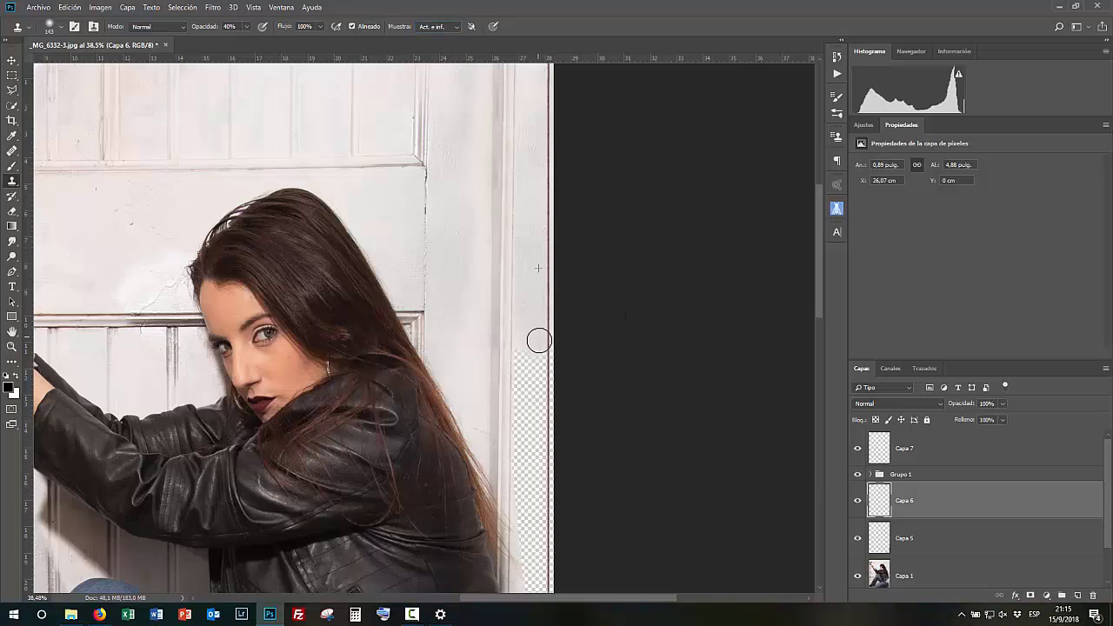
{"action": "left_click_drag", "start_coordinate": [520, 309], "coordinate": [536, 477]}
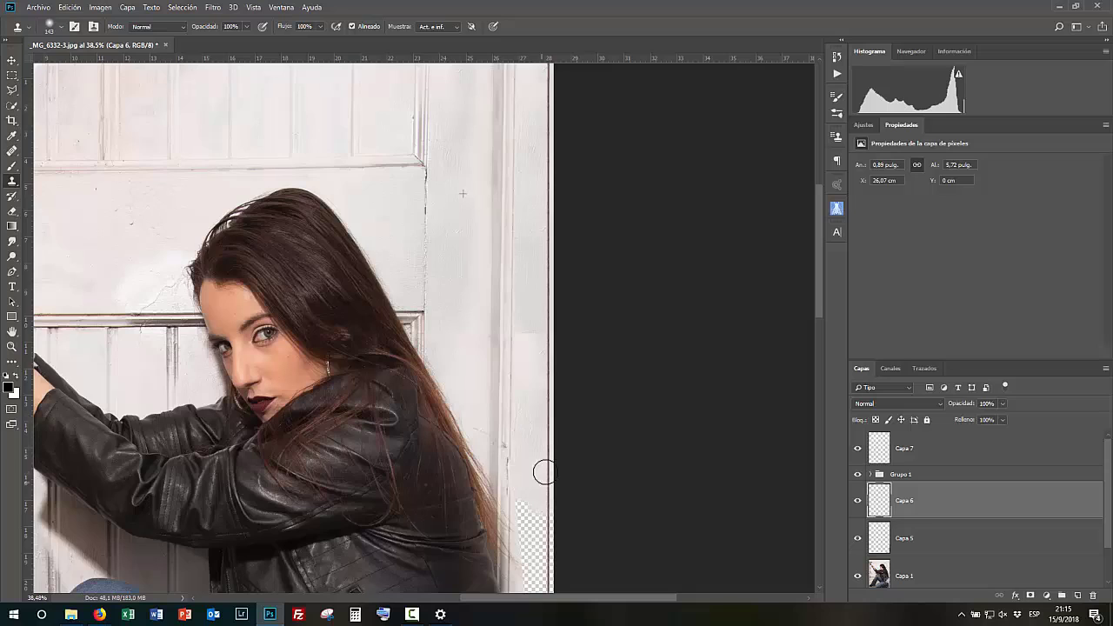
{"action": "scroll", "coordinate": [524, 278], "scroll_direction": "down", "scroll_amount": 5}
{"action": "left_click_drag", "start_coordinate": [525, 278], "coordinate": [509, 212]}
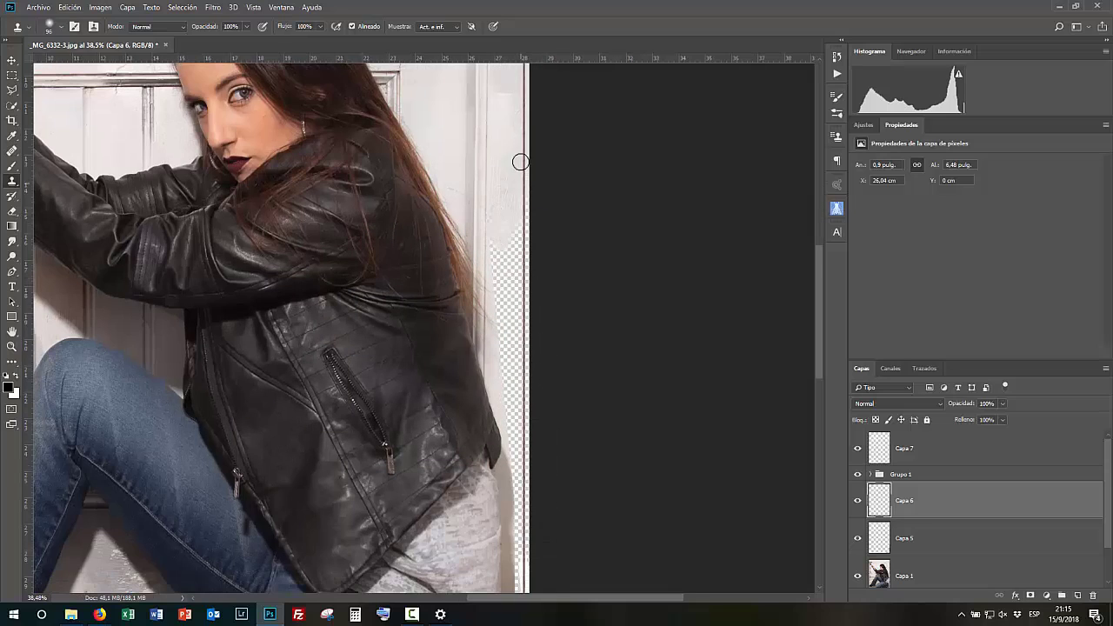
{"action": "left_click", "coordinate": [520, 174]}
{"action": "scroll", "coordinate": [512, 253], "scroll_direction": "up", "scroll_amount": 3}
{"action": "scroll", "coordinate": [519, 453], "scroll_direction": "down", "scroll_amount": 3}
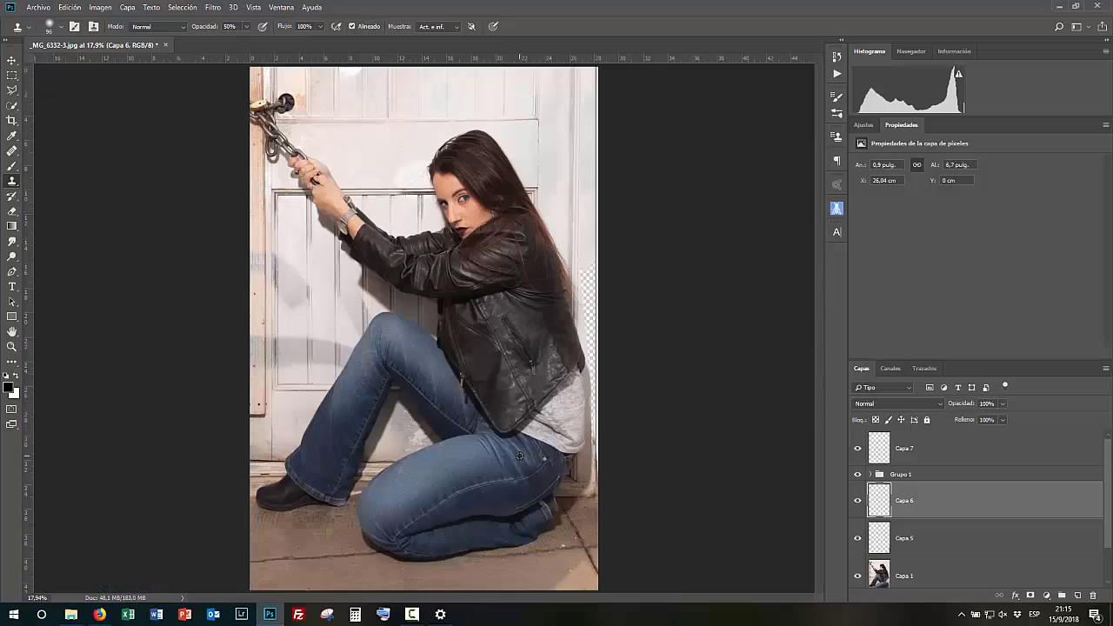
- Enlarge the clone brush and fill the transparent strip beside the jacket with wall texture
{"action": "right_click", "coordinate": [567, 209], "text": "alt"}
{"action": "left_click", "coordinate": [590, 259]}
{"action": "scroll", "coordinate": [625, 315], "scroll_direction": "up", "scroll_amount": 3}
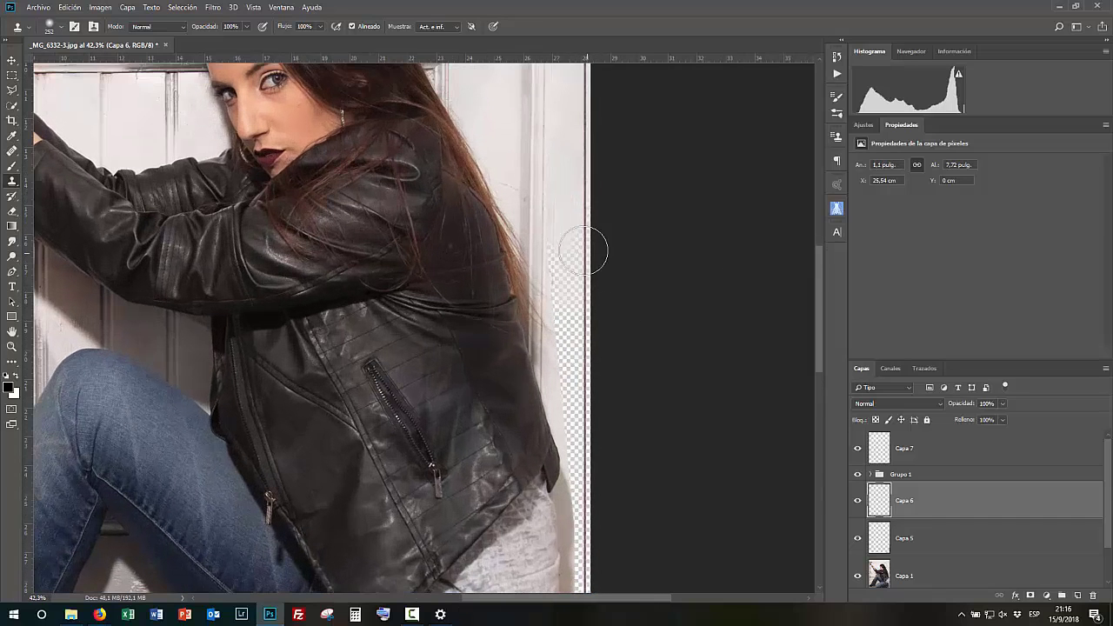
{"action": "scroll", "coordinate": [558, 255], "scroll_direction": "down", "scroll_amount": 3}
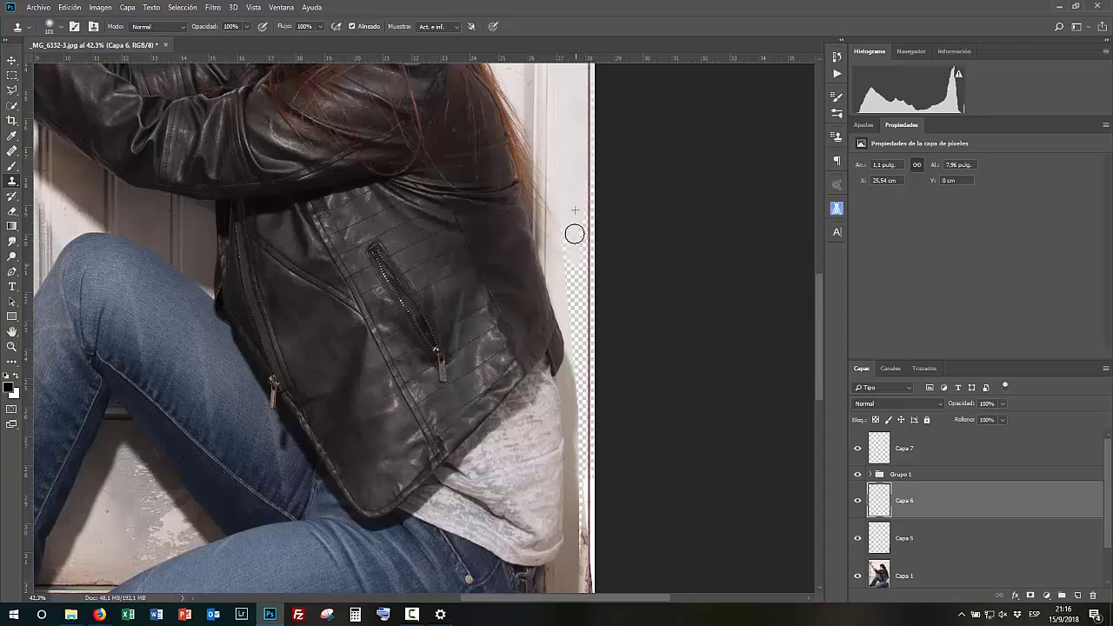
{"action": "scroll", "coordinate": [580, 201], "scroll_direction": "down", "scroll_amount": 3}
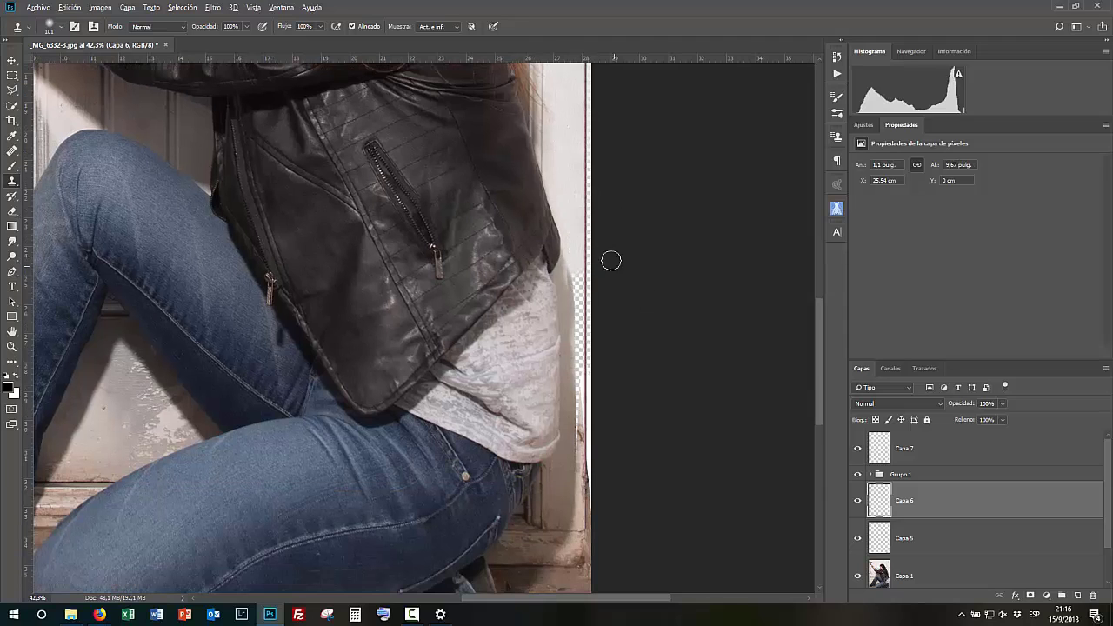
{"action": "scroll", "coordinate": [598, 262], "scroll_direction": "up", "scroll_amount": 3}
{"action": "mouse_move", "coordinate": [572, 252]}
{"action": "left_mouse_down"}
{"action": "mouse_move", "coordinate": [546, 252]}
{"action": "mouse_move", "coordinate": [549, 377]}
{"action": "left_mouse_up"}
{"action": "left_click", "coordinate": [544, 114], "text": "alt"}
{"action": "left_click_drag", "start_coordinate": [559, 462], "coordinate": [524, 320]}
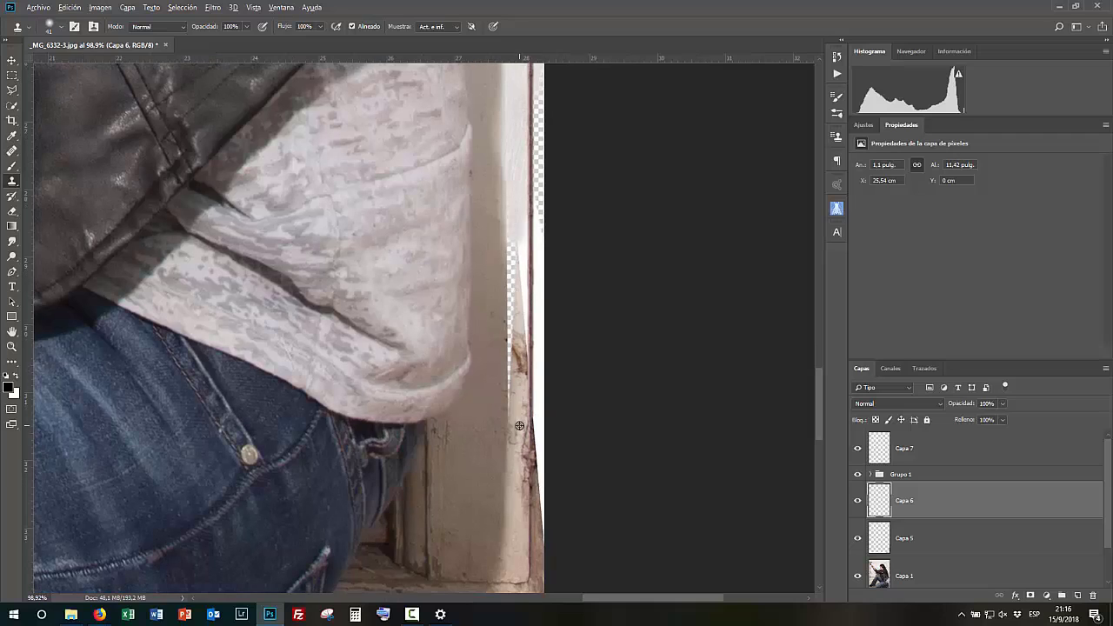
- Resize the clone brush, set opacity to 60% and clone wall texture beside the shirt
{"action": "right_click", "coordinate": [525, 280], "text": "alt"}
{"action": "mouse_move", "coordinate": [527, 342]}
{"action": "left_mouse_down"}
{"action": "mouse_move", "coordinate": [521, 250]}
{"action": "mouse_move", "coordinate": [503, 302]}
{"action": "left_mouse_up"}
{"action": "key", "text": "6"}
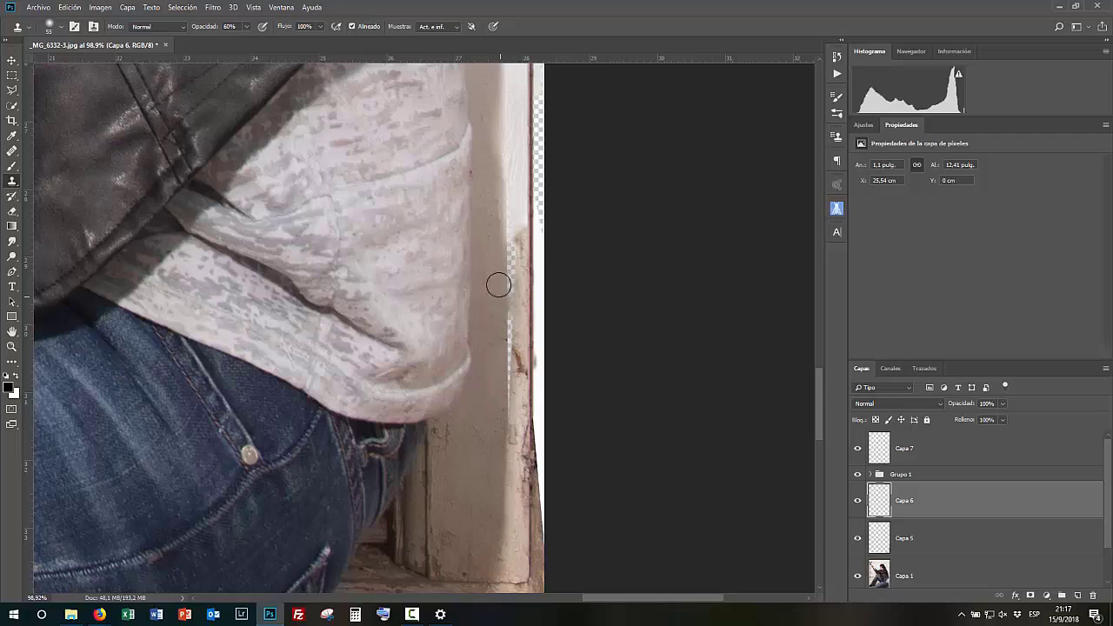
{"action": "scroll", "coordinate": [496, 232], "scroll_direction": "down", "scroll_amount": 1}
{"action": "left_click_drag", "start_coordinate": [513, 214], "coordinate": [511, 433]}
{"action": "mouse_move", "coordinate": [489, 89]}
{"action": "left_mouse_down"}
{"action": "mouse_move", "coordinate": [500, 231]}
{"action": "mouse_move", "coordinate": [520, 250]}
{"action": "left_mouse_up"}
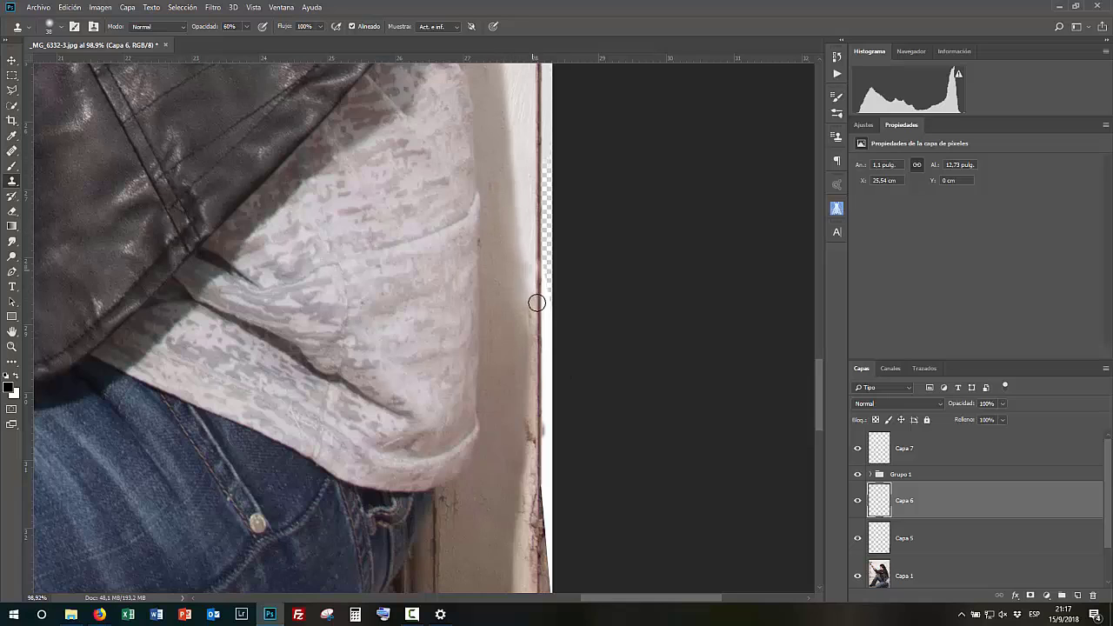
- Toggle the patch layers' visibility to compare the filled right edge with the original
{"action": "scroll", "coordinate": [535, 286], "scroll_direction": "down", "scroll_amount": 4}
{"action": "scroll", "coordinate": [632, 499], "scroll_direction": "up", "scroll_amount": 3}
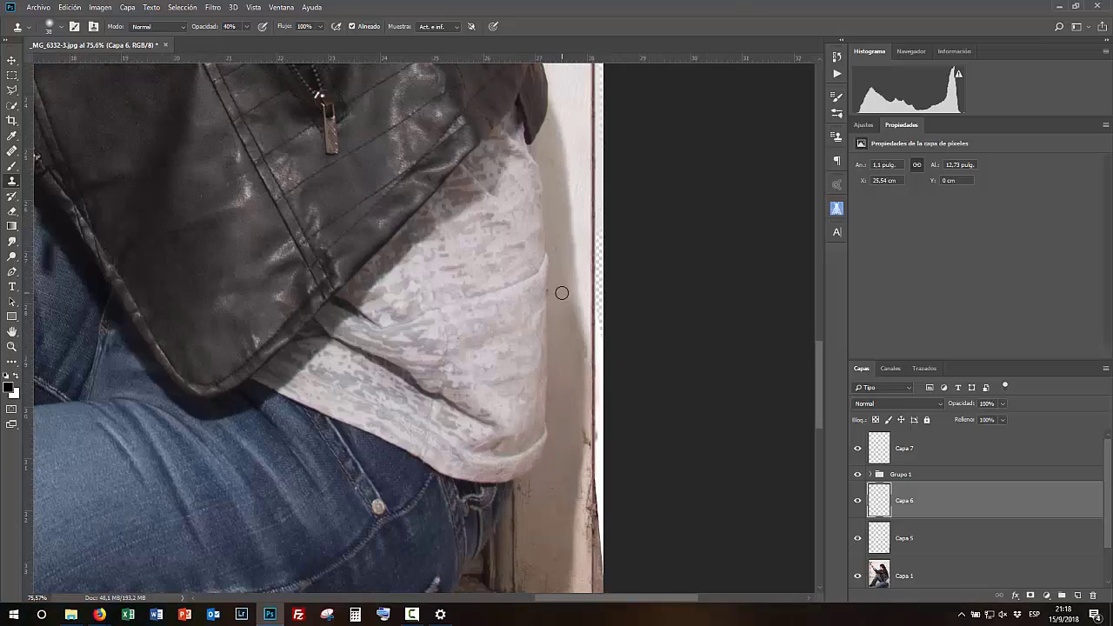
{"action": "scroll", "coordinate": [564, 301], "scroll_direction": "down", "scroll_amount": 5}
{"action": "scroll", "coordinate": [861, 522], "scroll_direction": "down", "scroll_amount": 2}
{"action": "left_click", "coordinate": [857, 536], "text": "alt"}
{"action": "left_click", "coordinate": [857, 535], "text": "alt"}
{"action": "scroll", "coordinate": [856, 469], "scroll_direction": "up", "scroll_amount": 1}
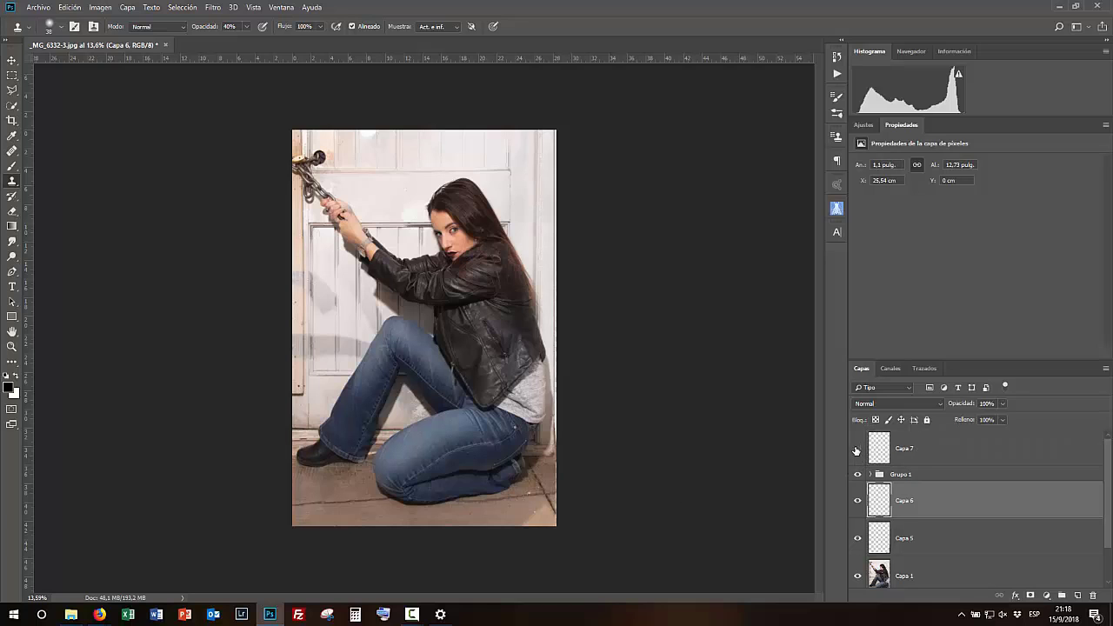
{"action": "left_click", "coordinate": [856, 503]}
{"action": "left_click", "coordinate": [857, 504]}
{"action": "left_click", "coordinate": [857, 539]}
{"action": "left_click", "coordinate": [857, 539]}
{"action": "left_click", "coordinate": [857, 475]}
{"action": "left_click", "coordinate": [858, 476]}
- Create a new layer, marquee a strip of floor on the photo layer and copy it to a new layer
{"action": "left_click", "coordinate": [1076, 595]}
{"action": "scroll", "coordinate": [596, 433], "scroll_direction": "up", "scroll_amount": 4}
{"action": "scroll", "coordinate": [609, 521], "scroll_direction": "down", "scroll_amount": 5}
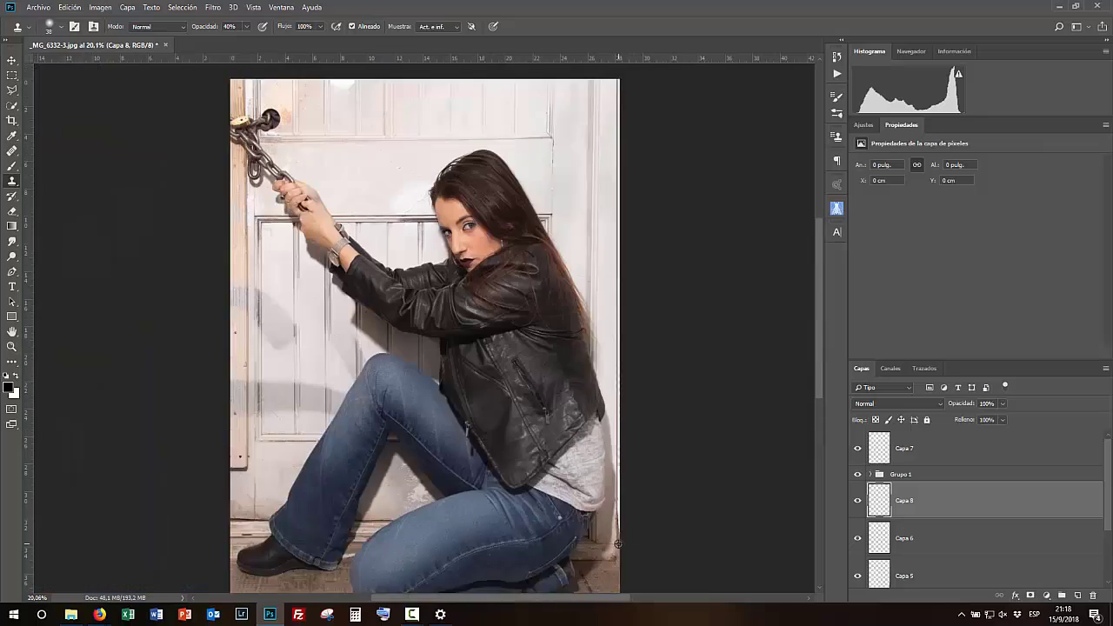
{"action": "left_click", "coordinate": [12, 75]}
{"action": "left_click_drag", "start_coordinate": [275, 541], "coordinate": [531, 570]}
{"action": "scroll", "coordinate": [991, 529], "scroll_direction": "down", "scroll_amount": 3}
{"action": "left_click", "coordinate": [989, 530]}
{"action": "key", "text": "ctrl+j"}
{"action": "left_click_drag", "start_coordinate": [972, 537], "coordinate": [940, 502]}
- Rotate the copied floor strip by -90° and move it down to the photo's bottom edge
{"action": "key", "text": "ctrl+t"}
{"action": "left_click_drag", "start_coordinate": [494, 546], "coordinate": [376, 441]}
{"action": "left_click_drag", "start_coordinate": [384, 520], "coordinate": [653, 346]}
{"action": "mouse_move", "coordinate": [670, 499]}
{"action": "left_mouse_down"}
{"action": "mouse_move", "coordinate": [646, 496]}
{"action": "mouse_move", "coordinate": [677, 483]}
{"action": "left_mouse_up"}
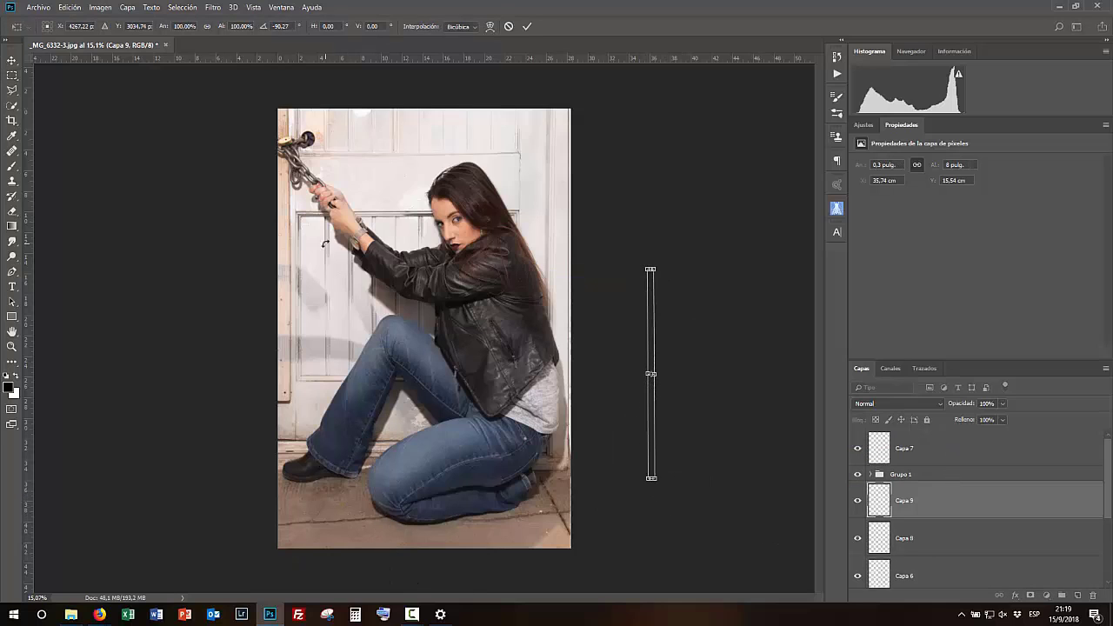
{"action": "type", "text": "-90"}
{"action": "left_click", "coordinate": [11, 60]}
{"action": "left_click", "coordinate": [509, 228]}
{"action": "left_click_drag", "start_coordinate": [652, 350], "coordinate": [575, 327]}
{"action": "left_click_drag", "start_coordinate": [560, 417], "coordinate": [699, 452]}
- Scale the floor strip to cover the empty bottom edge of the photo
{"action": "key", "text": "ctrl+t"}
{"action": "left_click_drag", "start_coordinate": [693, 199], "coordinate": [783, 600]}
{"action": "left_click_drag", "start_coordinate": [685, 465], "coordinate": [683, 50]}
{"action": "key", "text": "Return"}
{"action": "scroll", "coordinate": [734, 385], "scroll_direction": "down", "scroll_amount": 10}
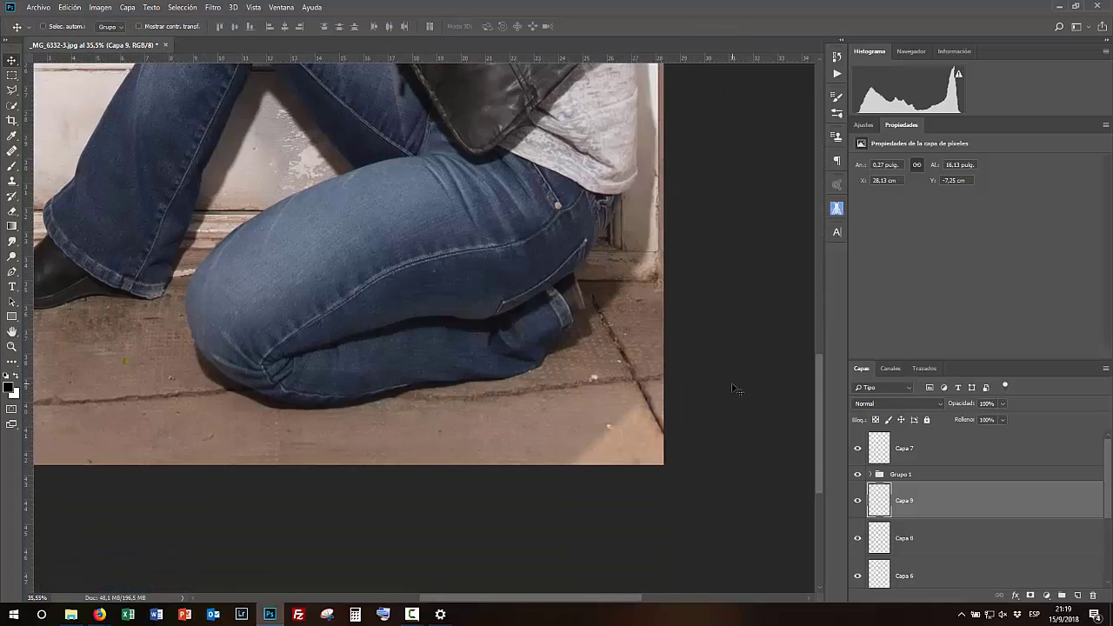
{"action": "scroll", "coordinate": [732, 383], "scroll_direction": "down", "scroll_amount": 5}
{"action": "left_click_drag", "start_coordinate": [493, 57], "coordinate": [517, 158]}
{"action": "left_click", "coordinate": [258, 8]}
{"action": "left_click", "coordinate": [298, 279]}
{"action": "key", "text": "ctrl+0"}
- Merge the patch layers from Capa 7 down to Capa 5 into one layer and toggle its visibility to compare
{"action": "left_click", "coordinate": [930, 449]}
{"action": "scroll", "coordinate": [931, 505], "scroll_direction": "down", "scroll_amount": 5}
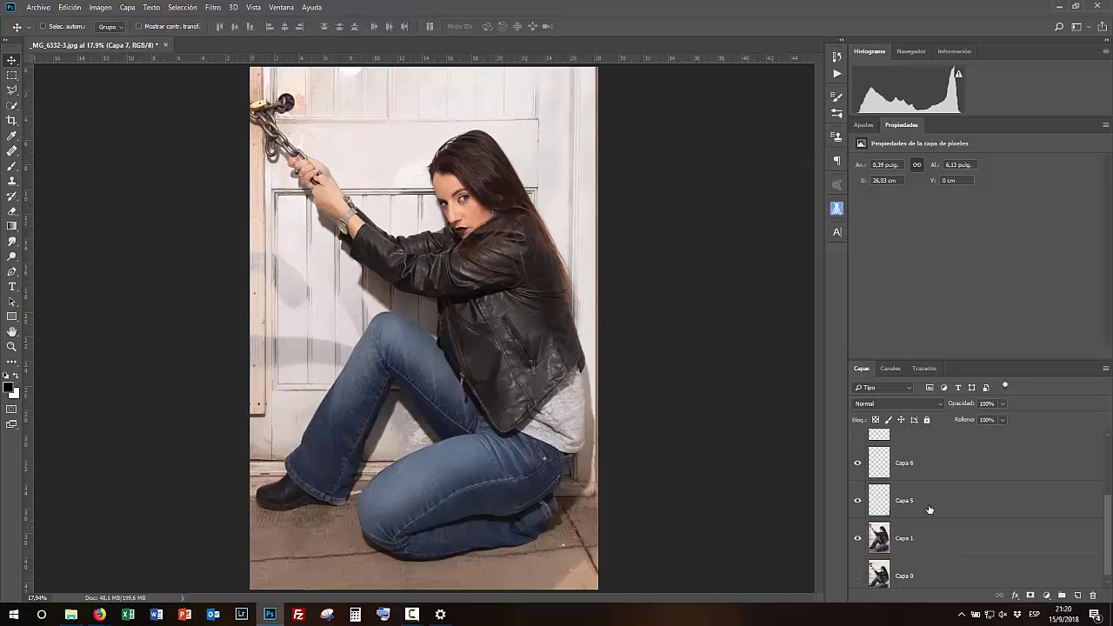
{"action": "left_click", "coordinate": [930, 508], "text": "shift"}
{"action": "key", "text": "ctrl+e"}
{"action": "left_click", "coordinate": [857, 451]}
{"action": "left_click", "coordinate": [859, 450]}
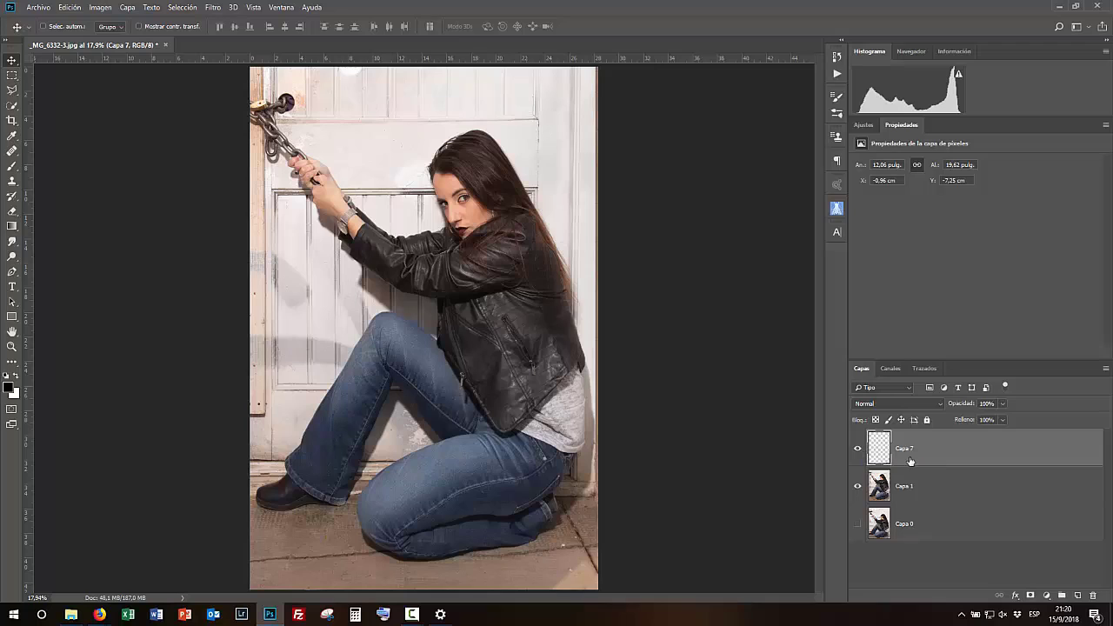